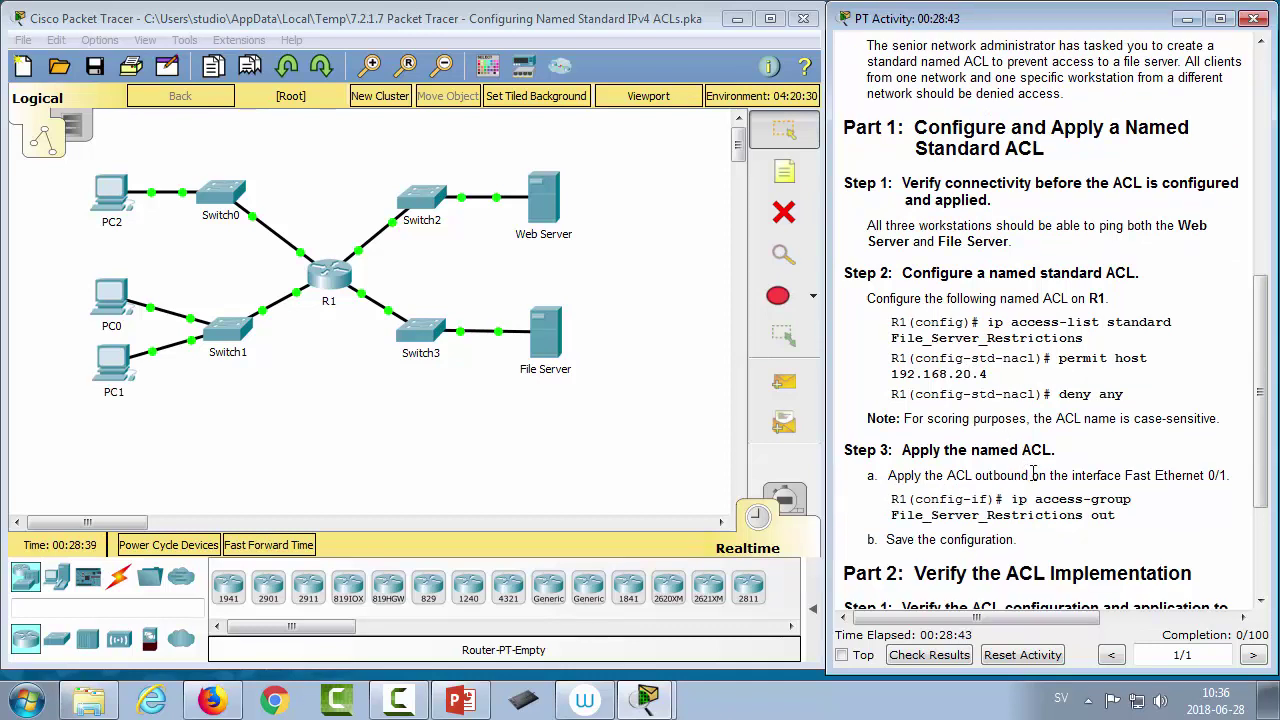
scroll(1035, 475, down, 2)
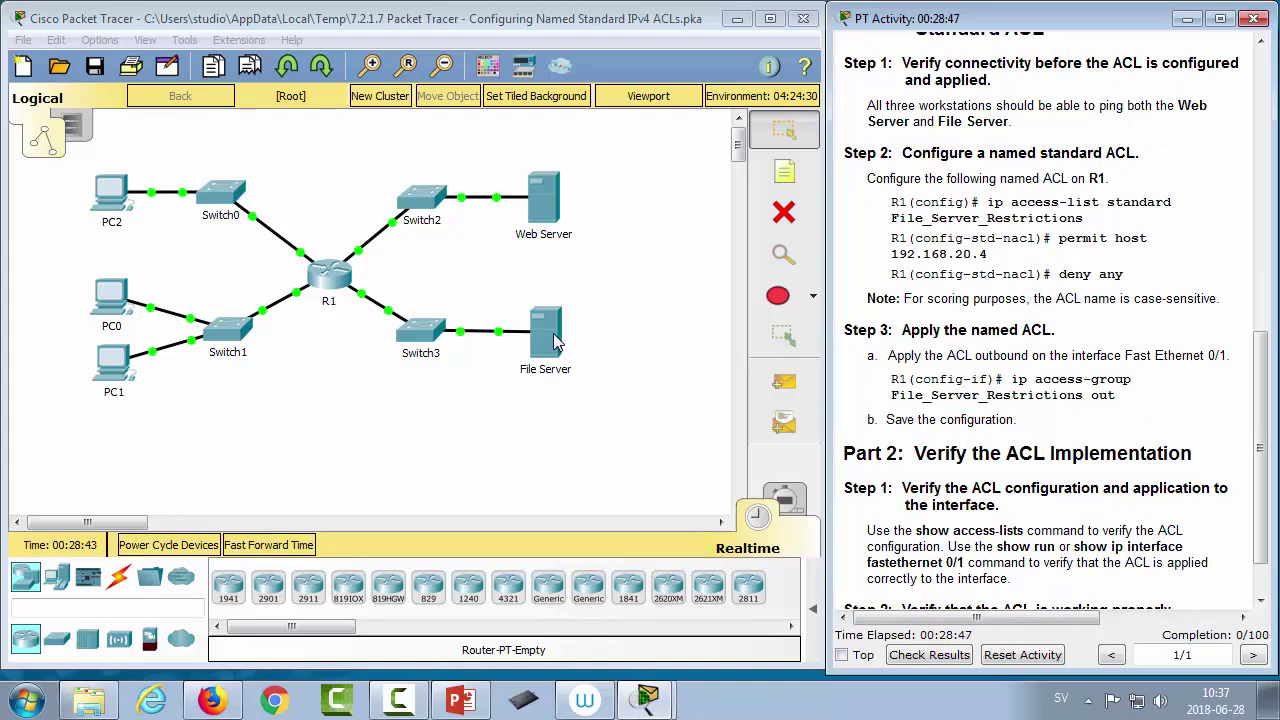
Step: Send two simple test packets from PC2 to the File Server
click(784, 381)
click(112, 195)
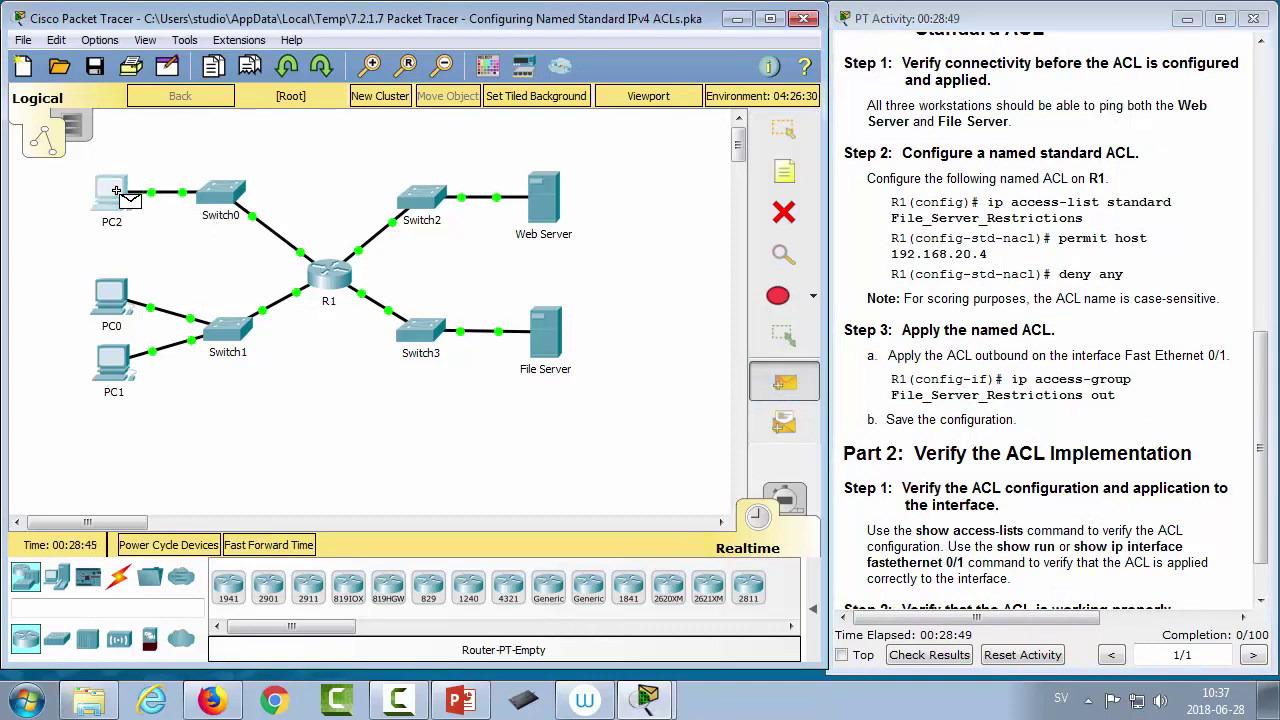
click(540, 333)
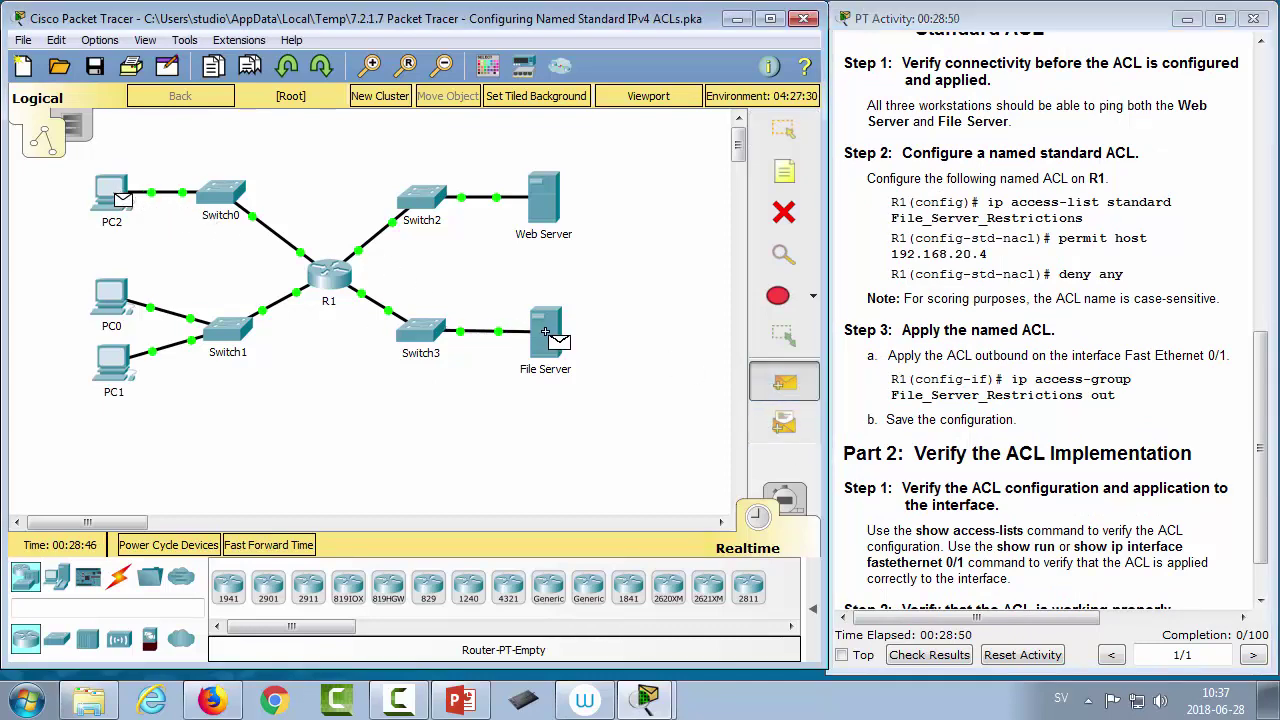
click(812, 608)
click(784, 381)
click(115, 197)
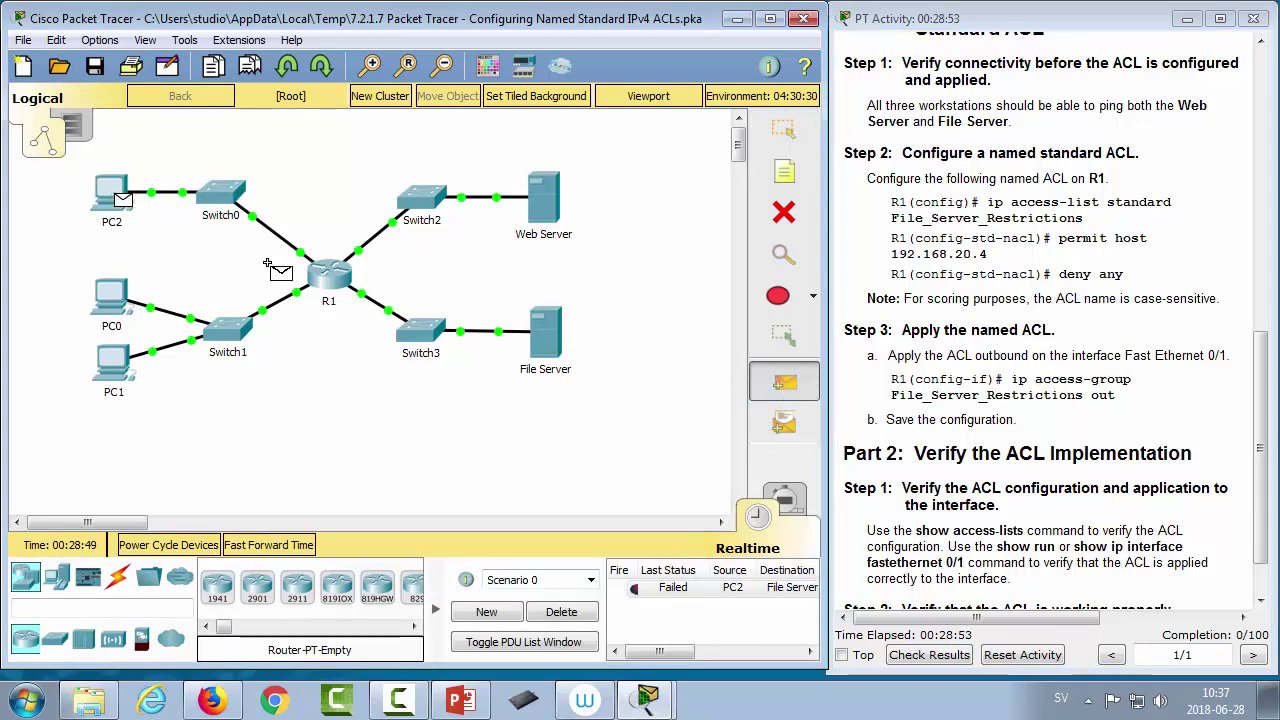
click(540, 330)
Step: Send a simple test packet from PC0 to the File Server, then delete the test packets
click(784, 381)
click(112, 297)
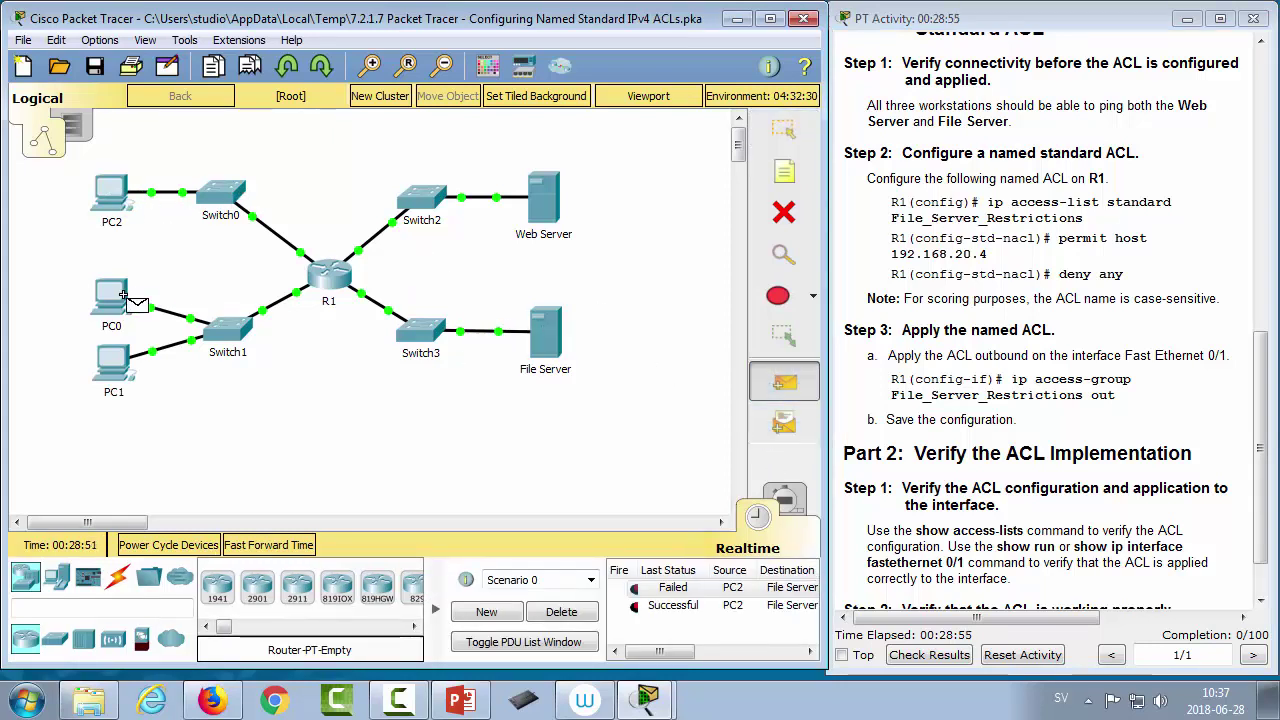
click(540, 333)
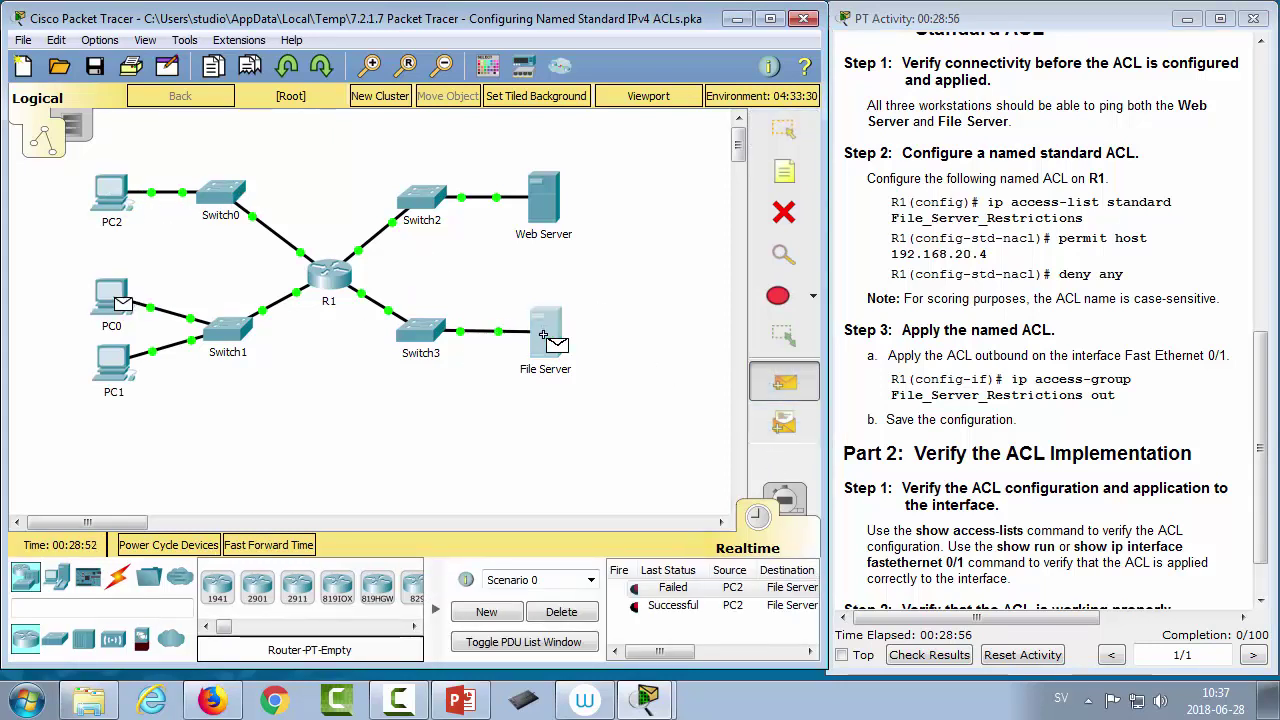
click(587, 617)
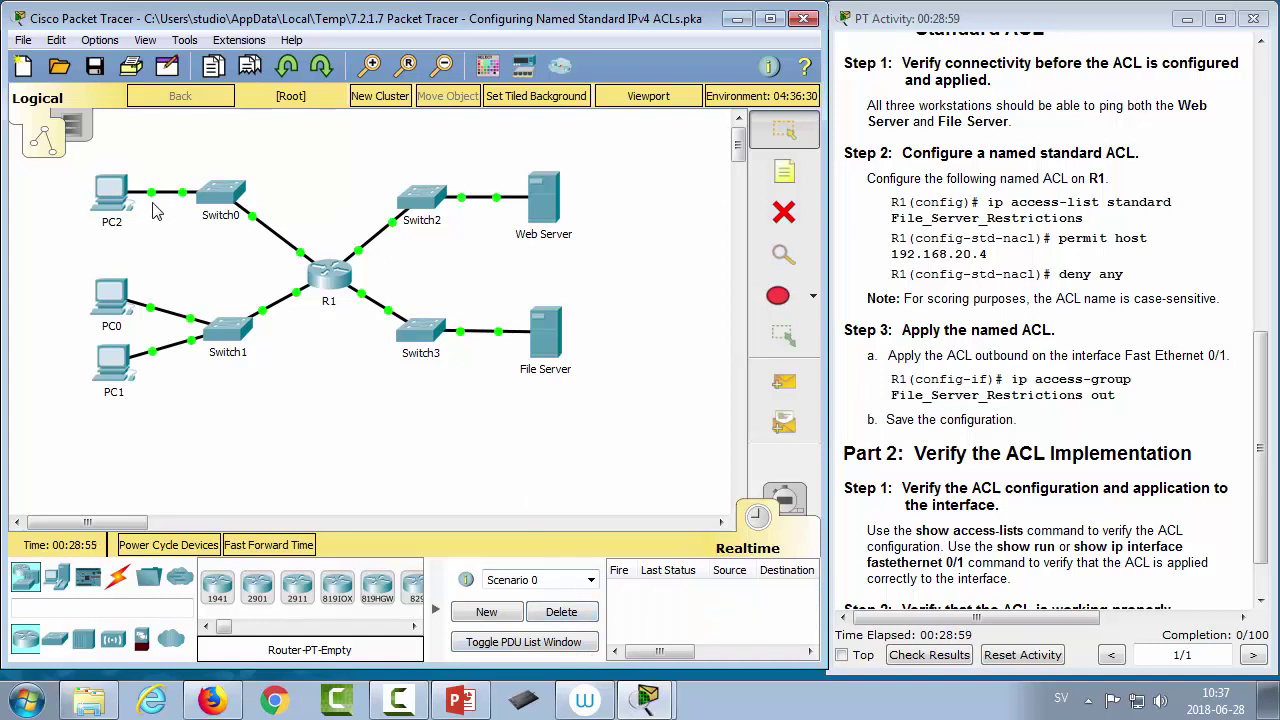
mouse_move(533, 349)
mouse_move(170, 287)
click(118, 193)
click(374, 116)
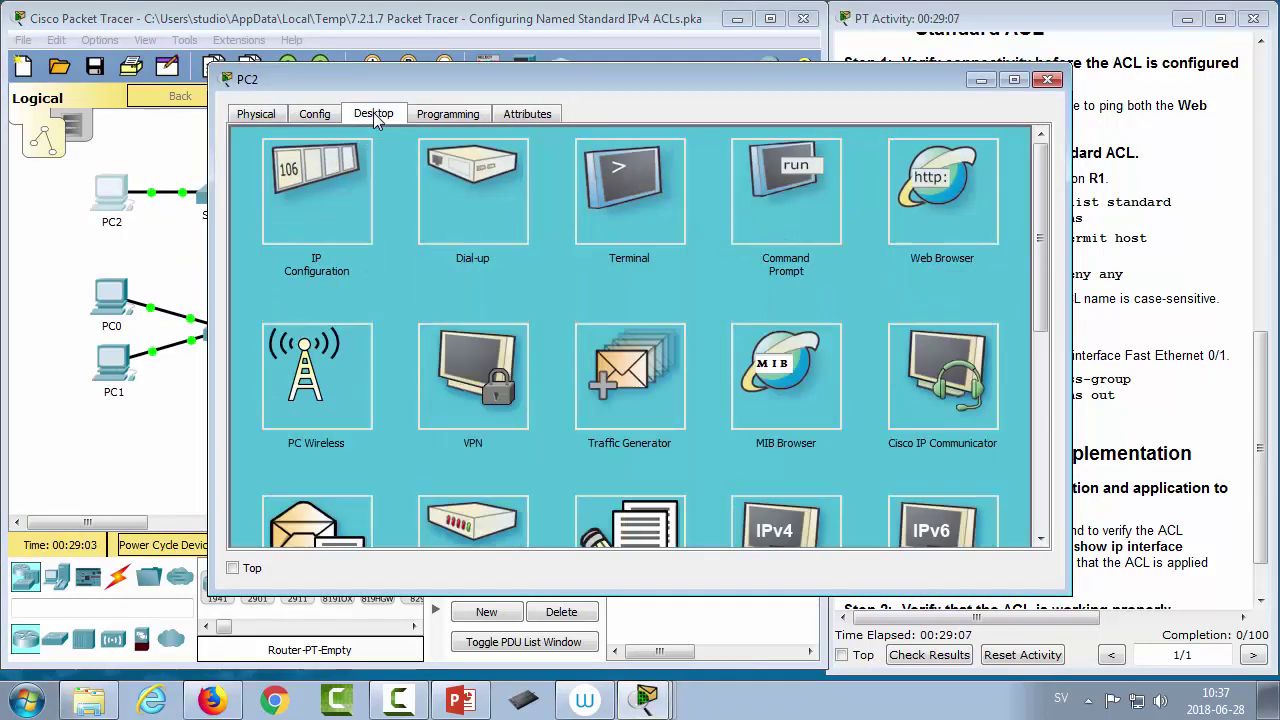
click(306, 190)
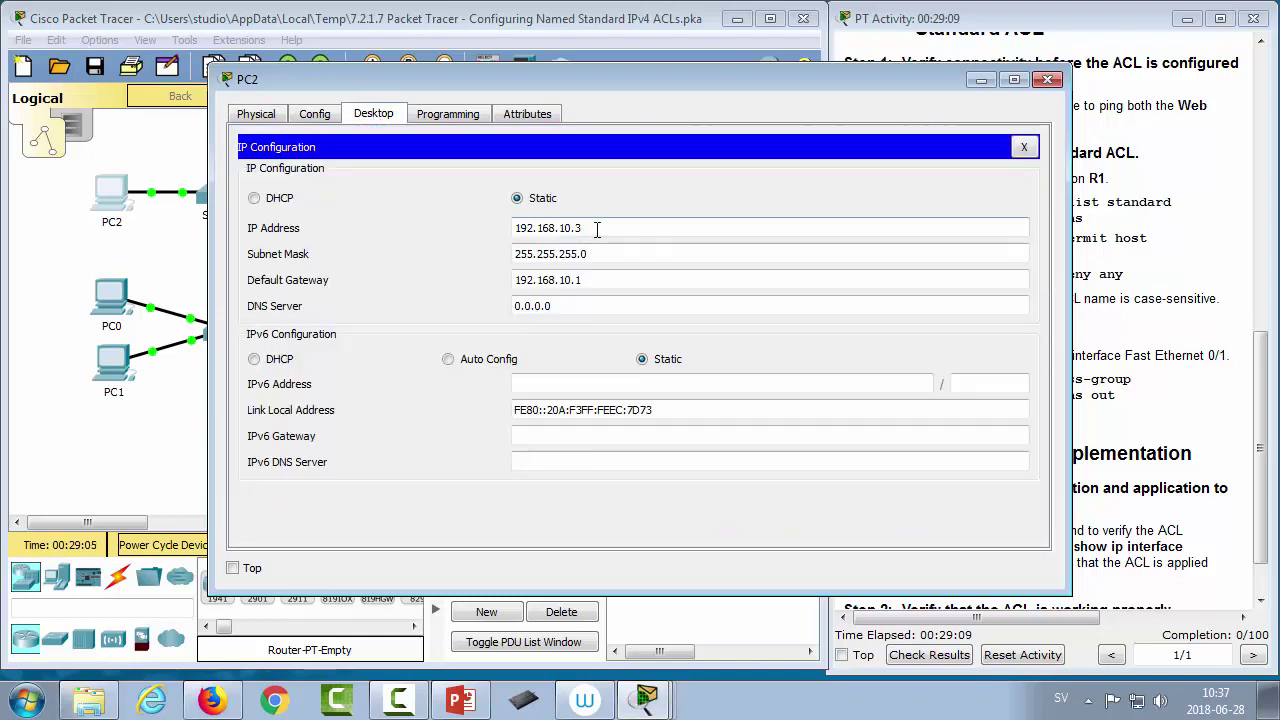
drag(593, 230, 505, 232)
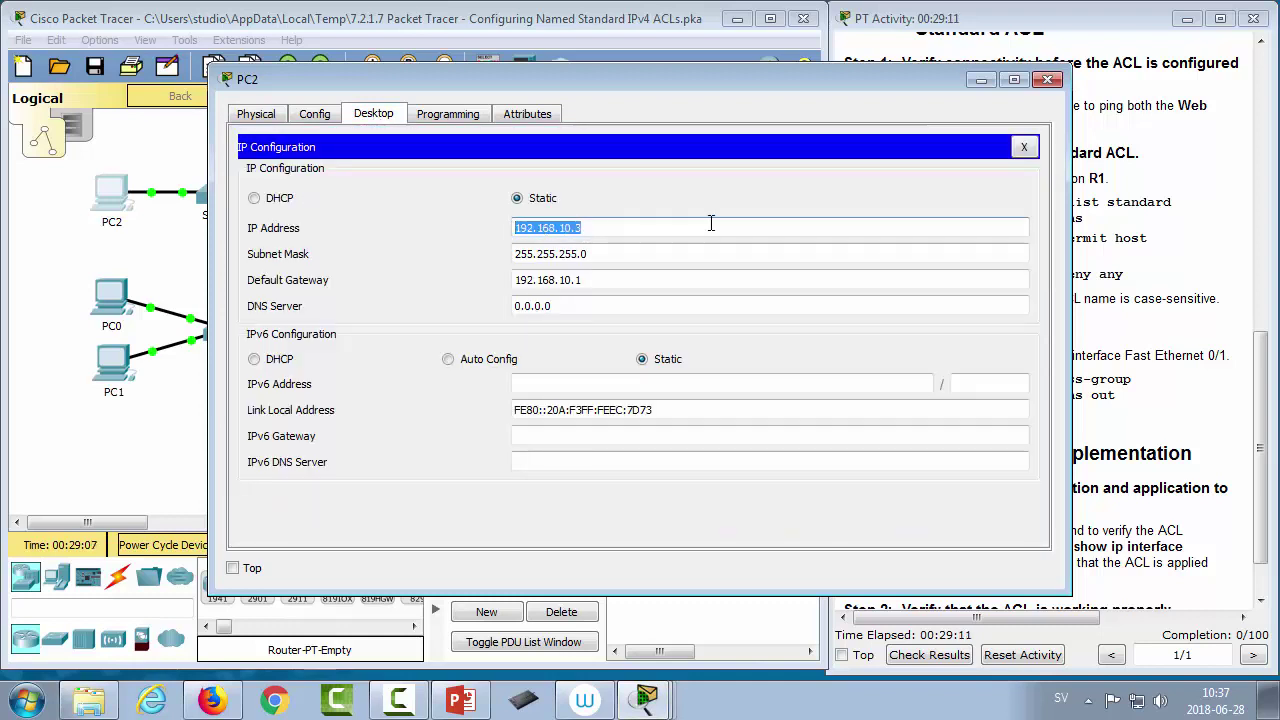
click(1047, 80)
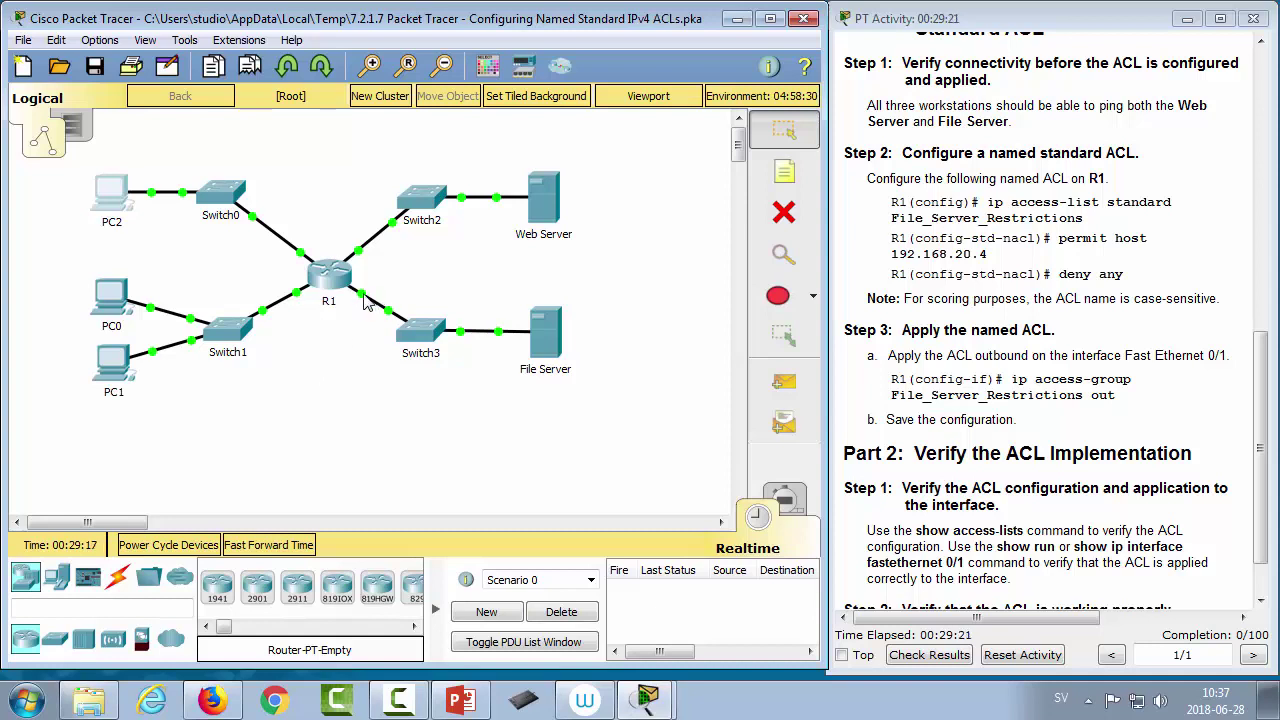
mouse_move(366, 305)
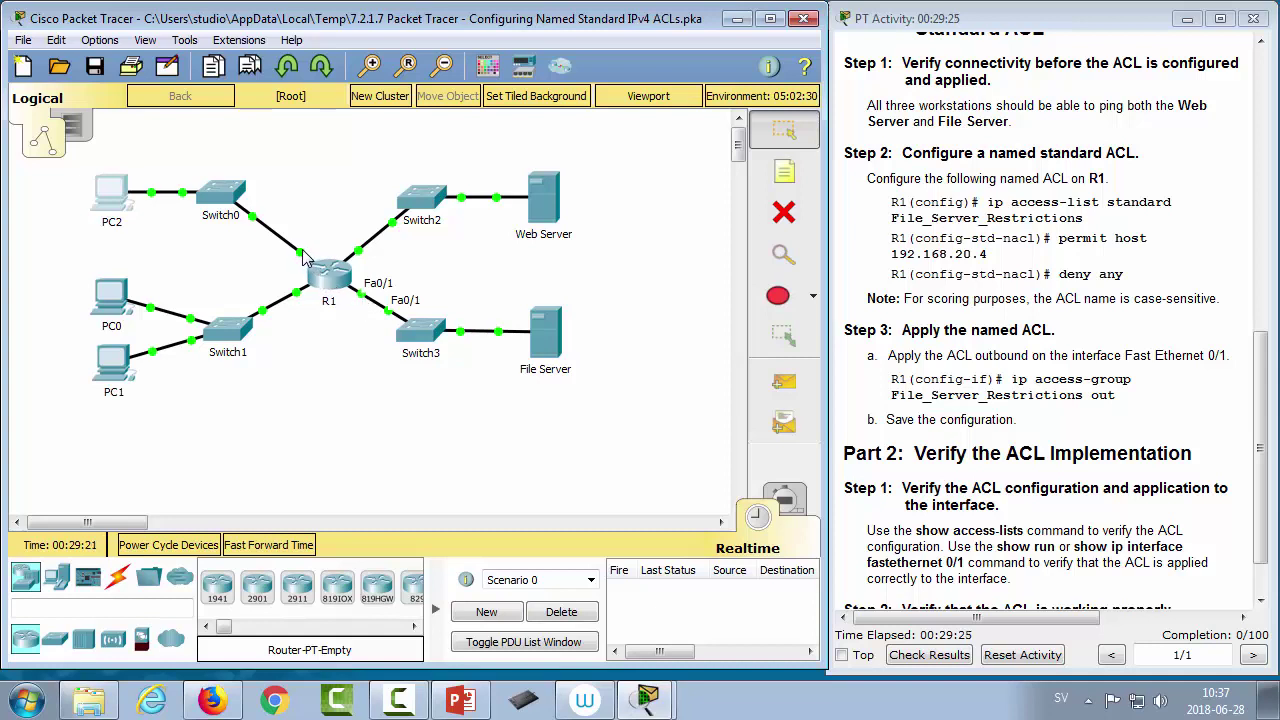
mouse_move(304, 256)
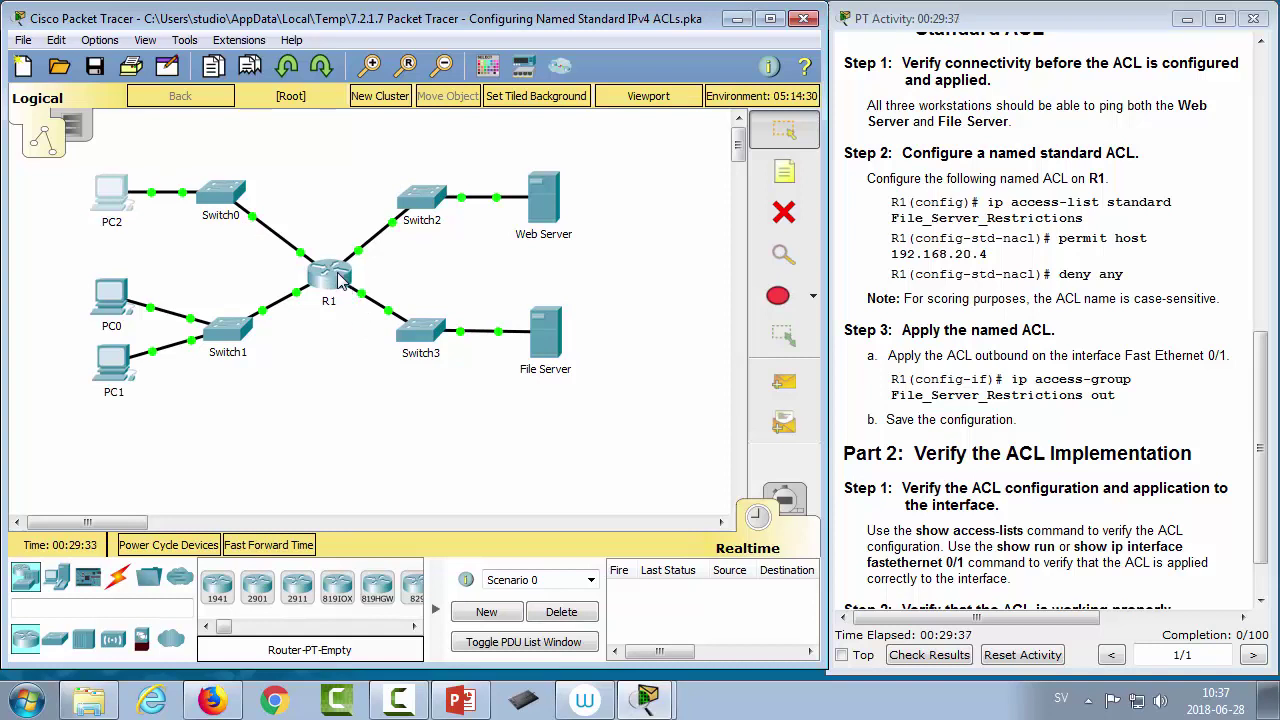
Step: In R1's CLI, enter privileged and global configuration modes with enable and conf t
mouse_move(338, 285)
click(338, 279)
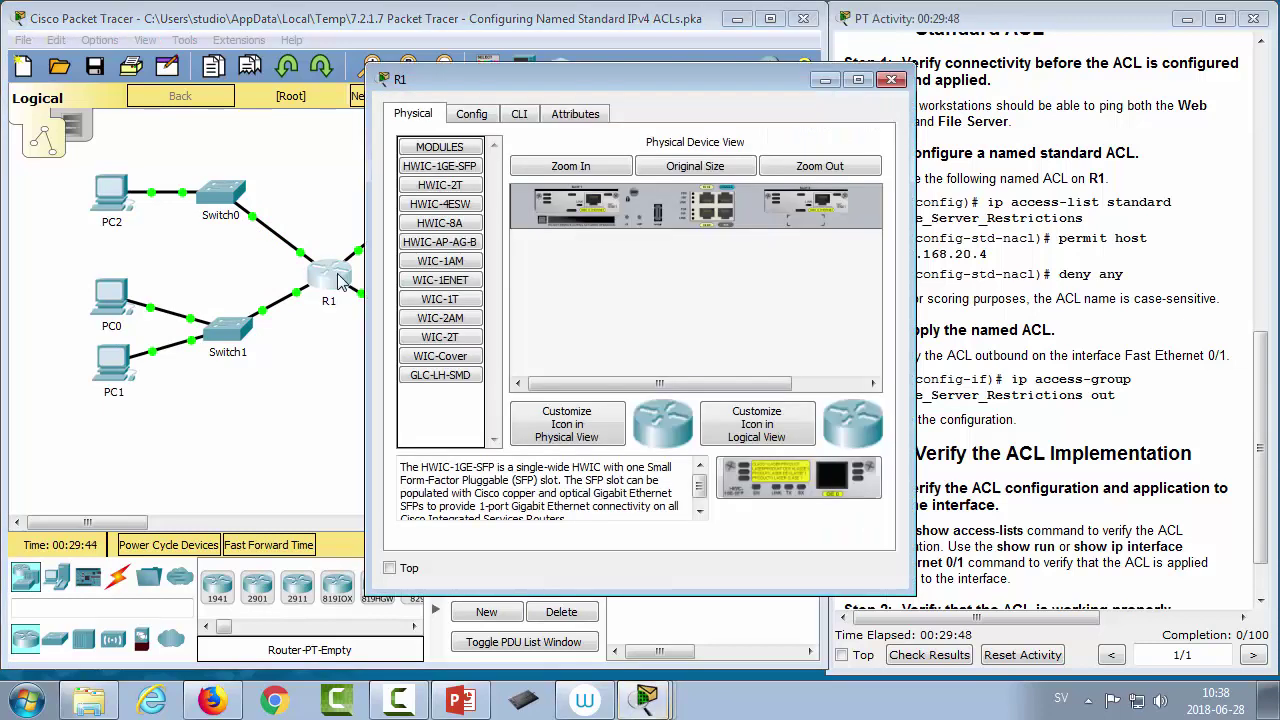
click(519, 115)
drag(595, 80, 735, 80)
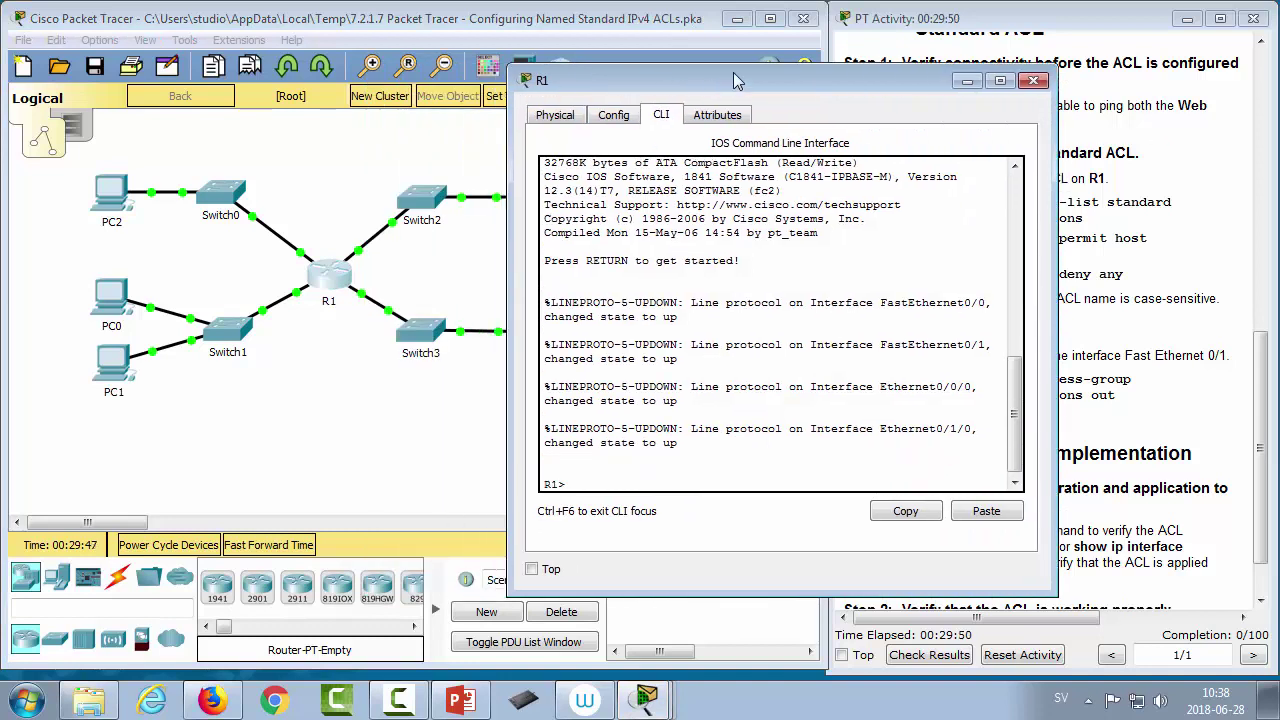
text(ena)
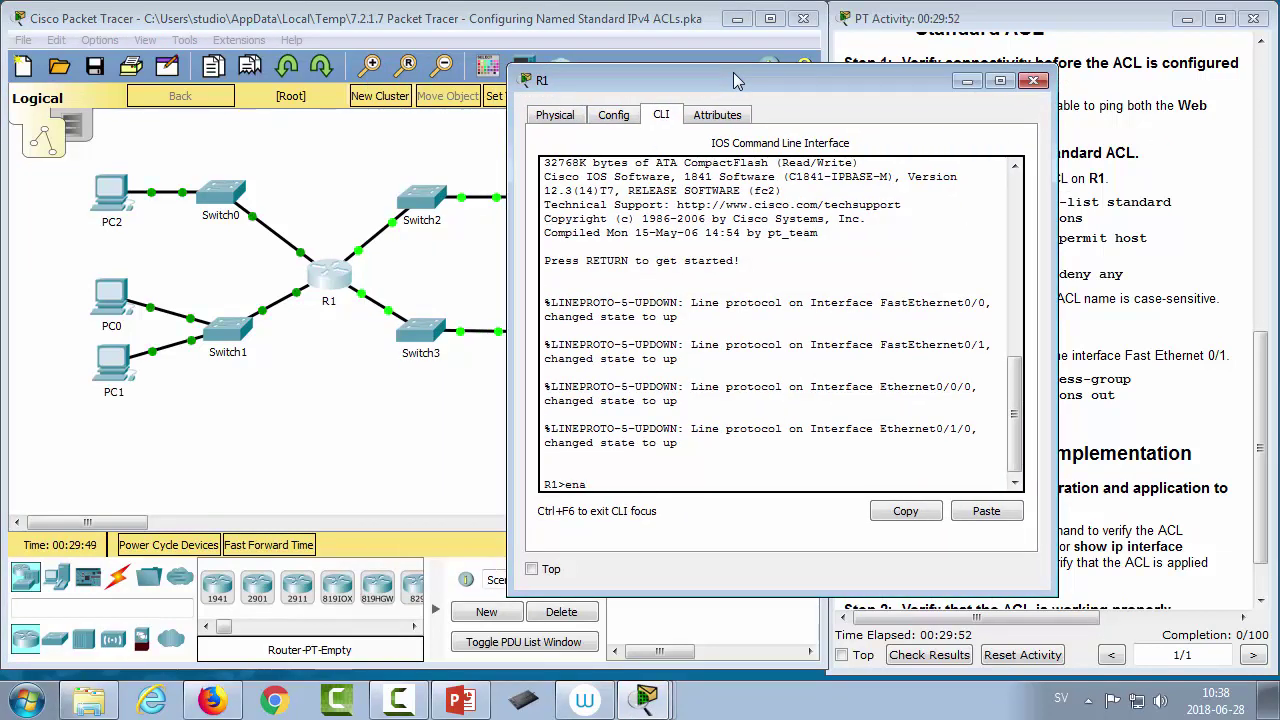
key(Return)
text(conf t)
key(Return)
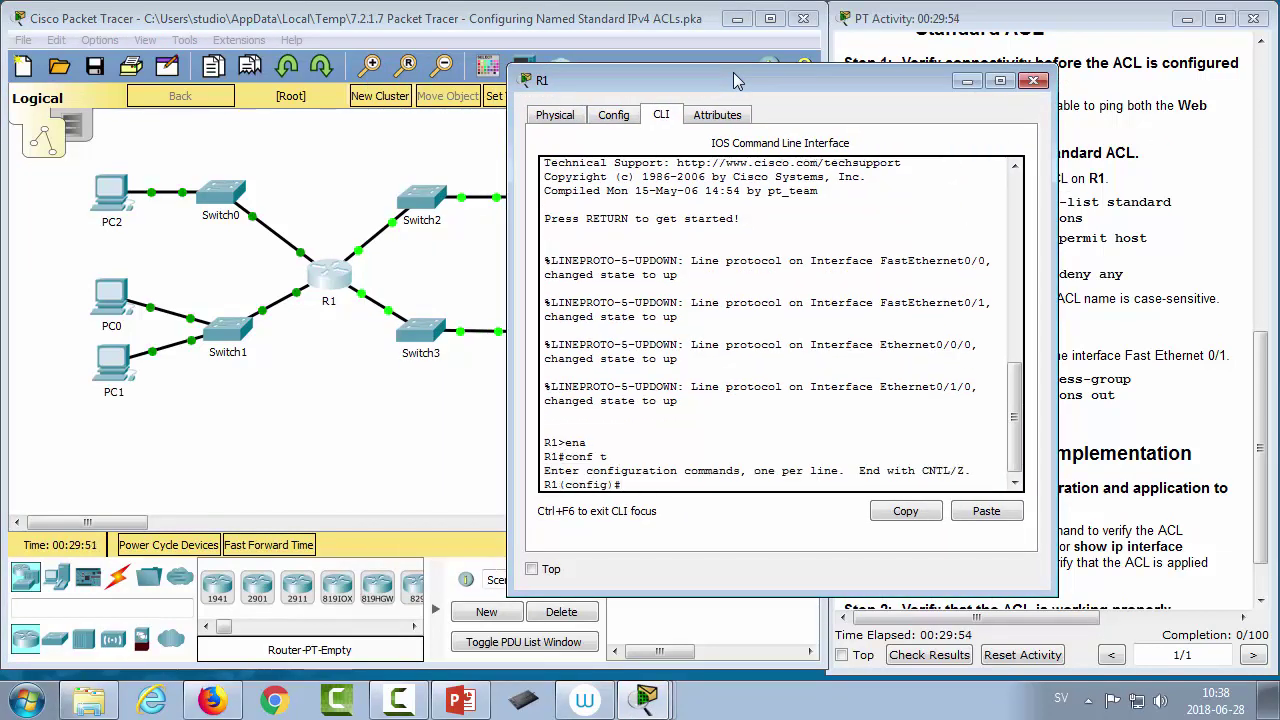
Step: Create the standard ACL FILE and begin typing 'permit host 192.168.'
text(ip acc)
key(Tab)
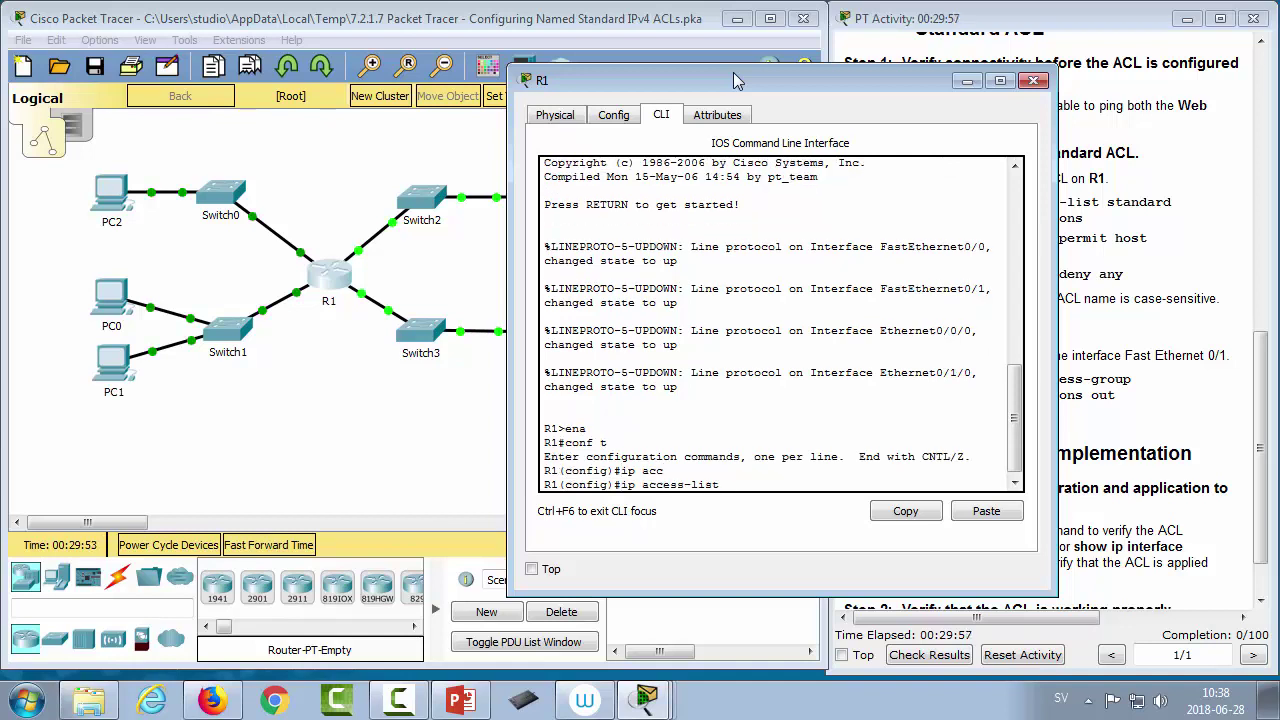
text(st)
key(Tab)
text(FILE)
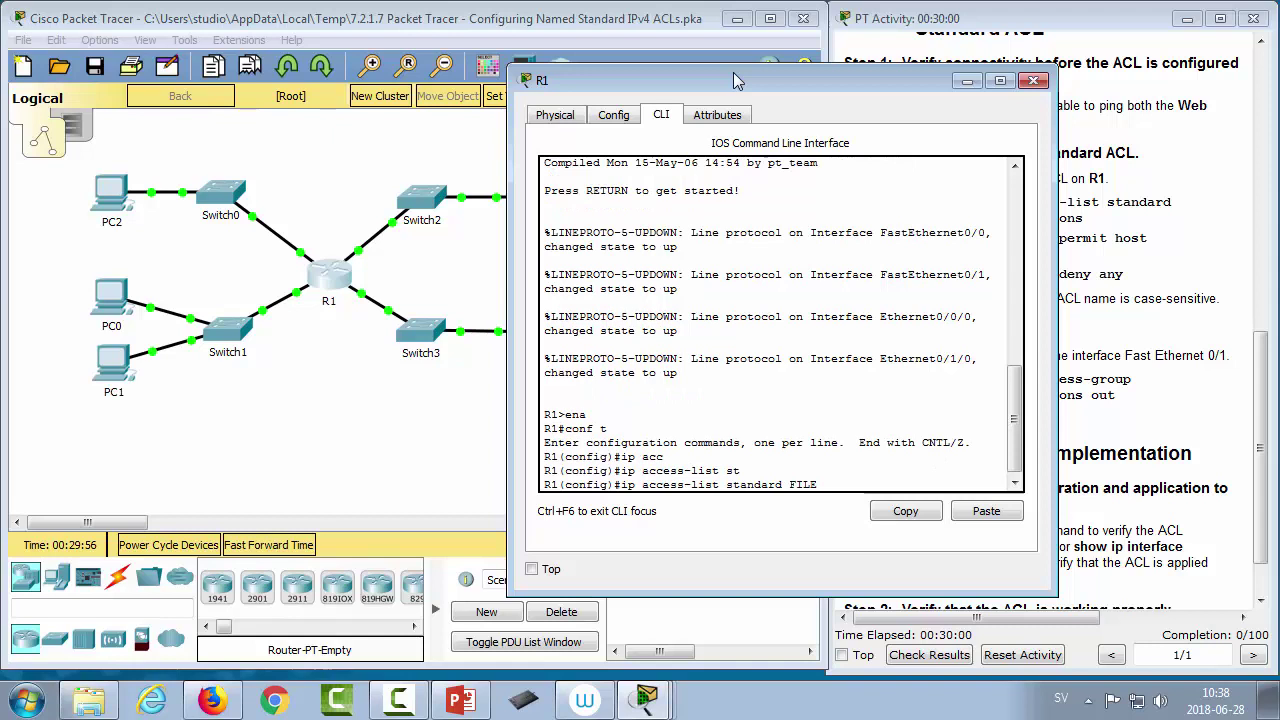
key(Return)
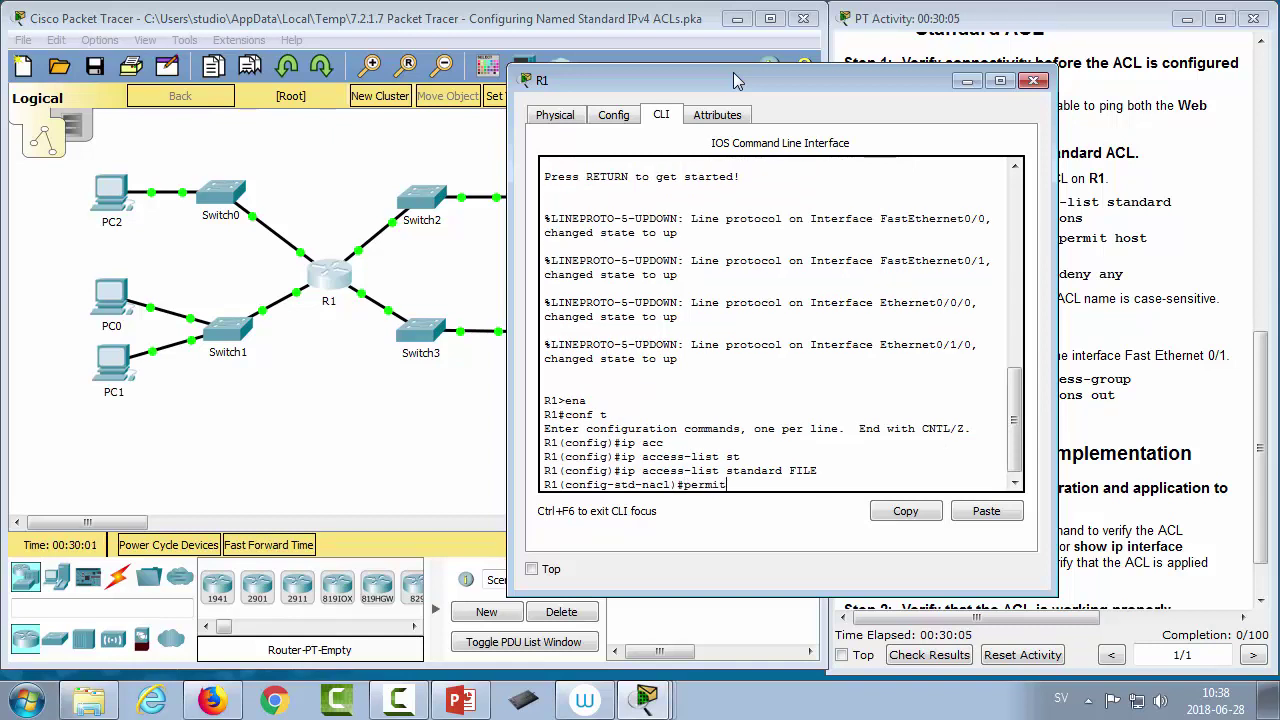
text(permit host 192.168.)
Step: Recheck PC2's IP address, then complete the FILE rule 'permit host 192.168.10.3'
click(125, 195)
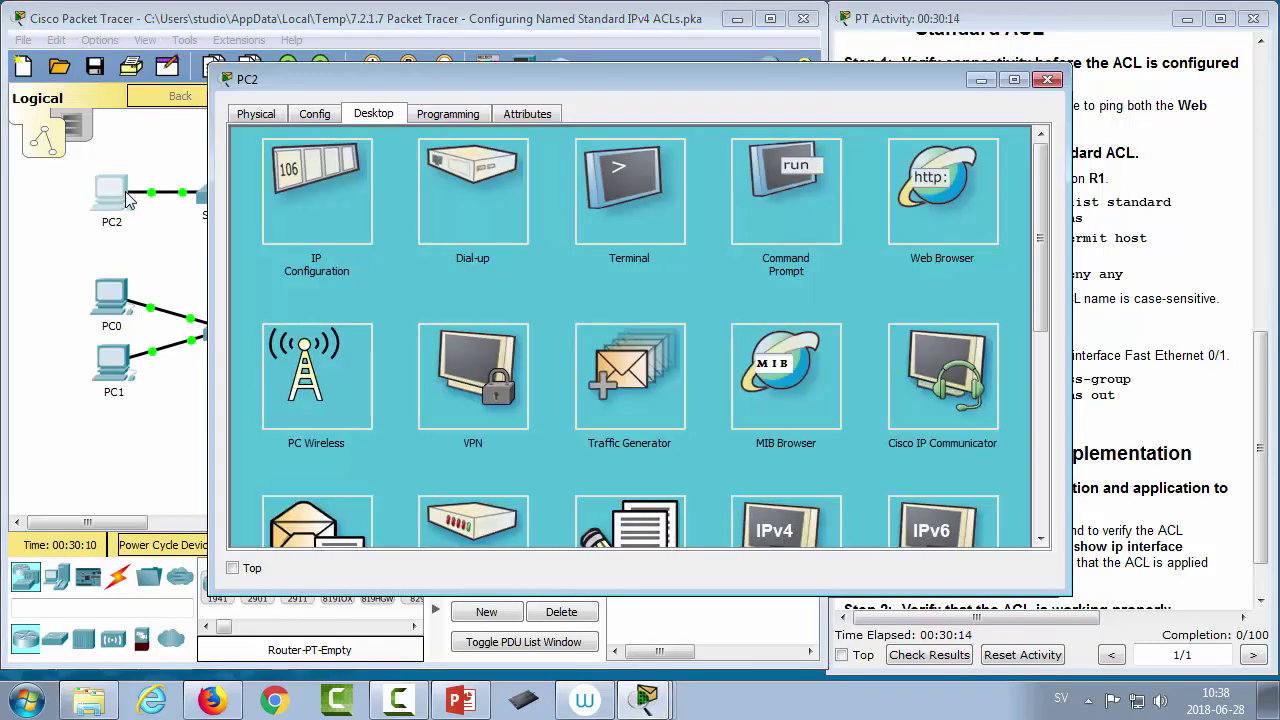
click(325, 177)
click(1047, 79)
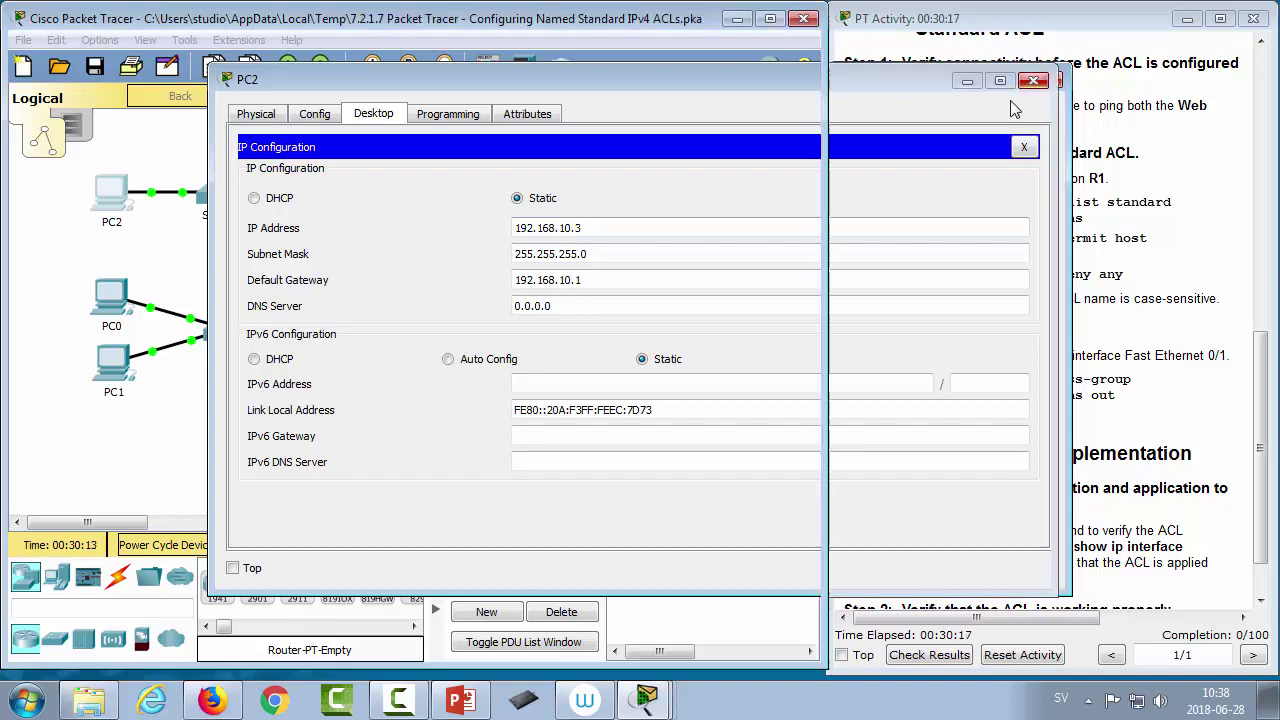
click(873, 456)
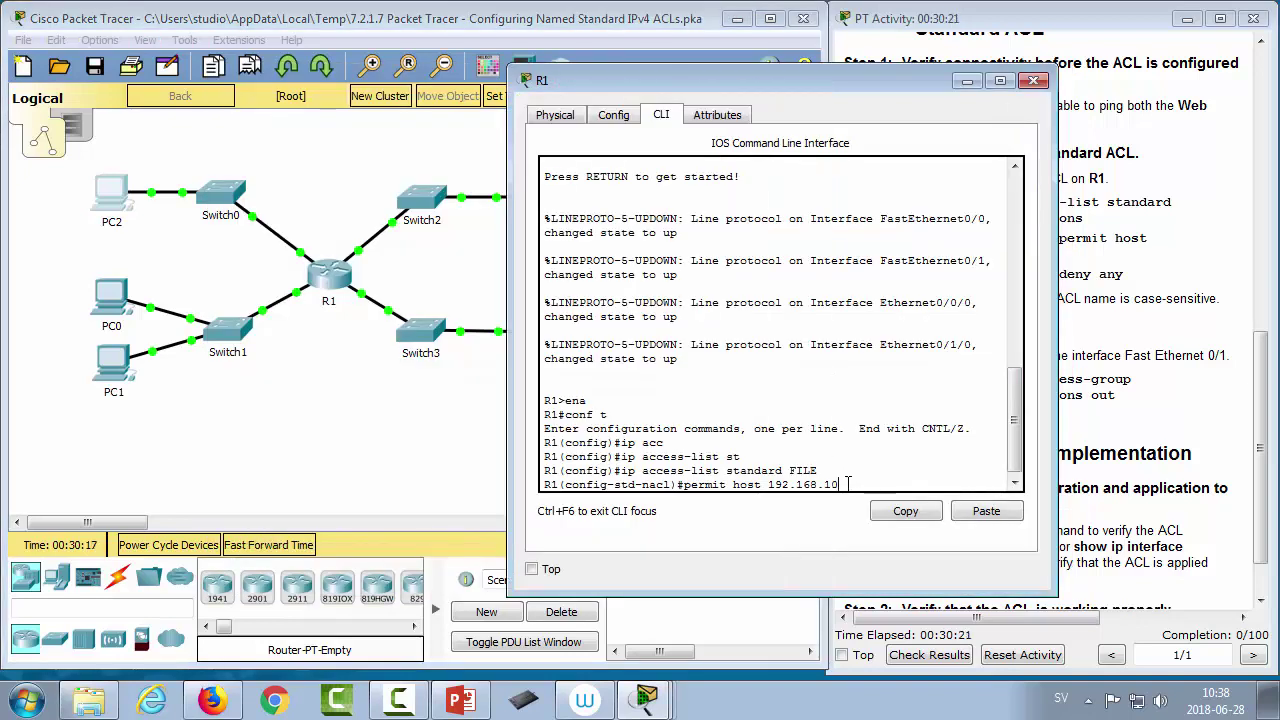
text(.3)
key(Return)
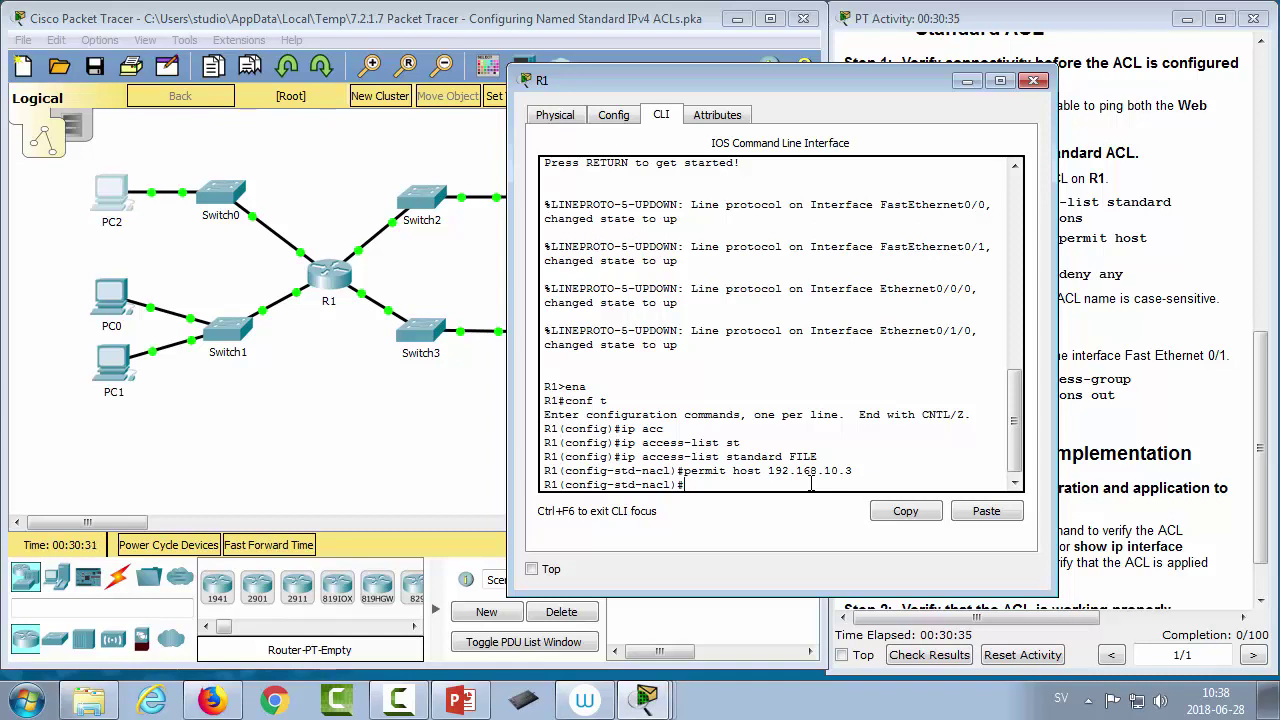
Step: Exit the ACL configuration and enter interface FastEthernet 0/1 configuration
click(449, 442)
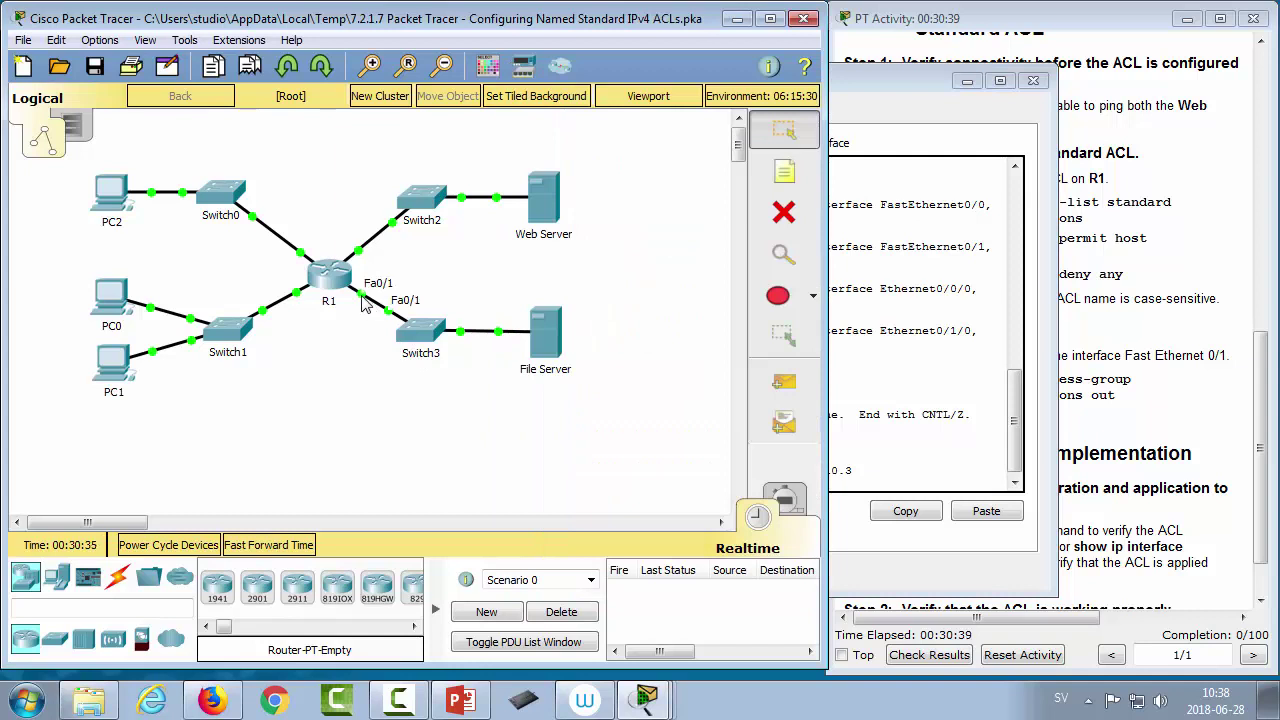
click(923, 470)
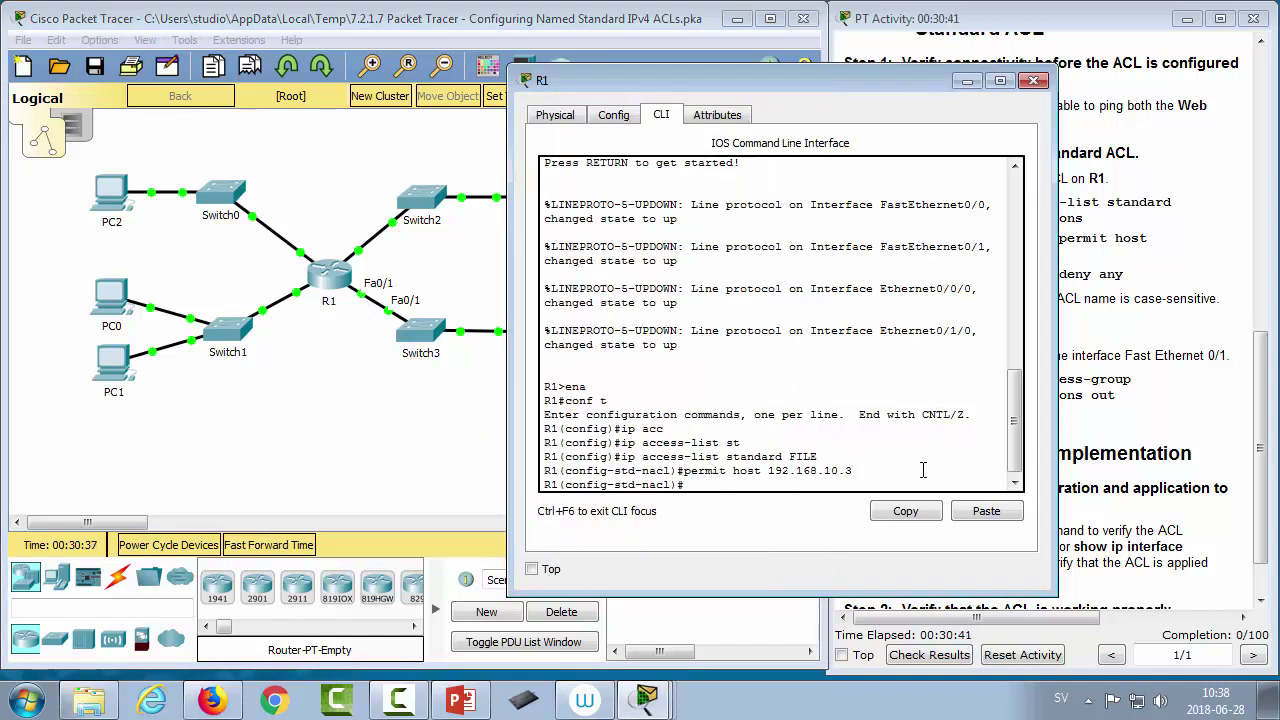
text(exit)
key(Return)
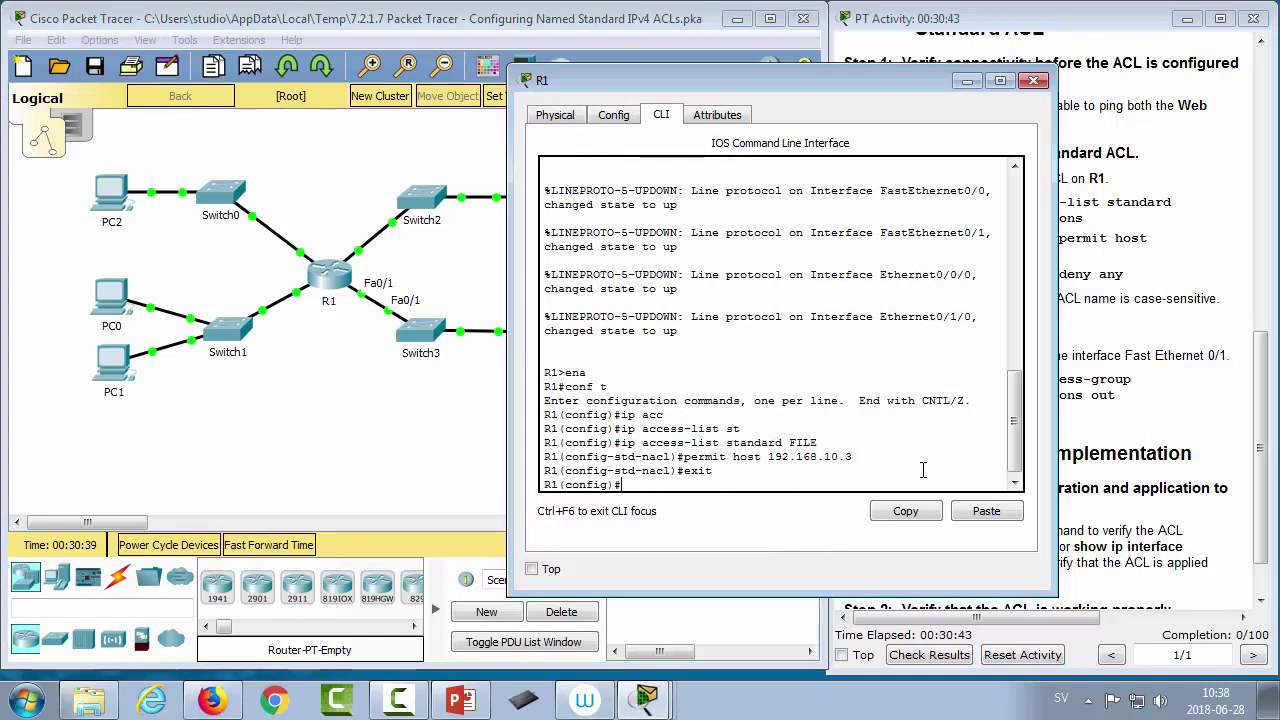
text(inter f)
key(Tab)
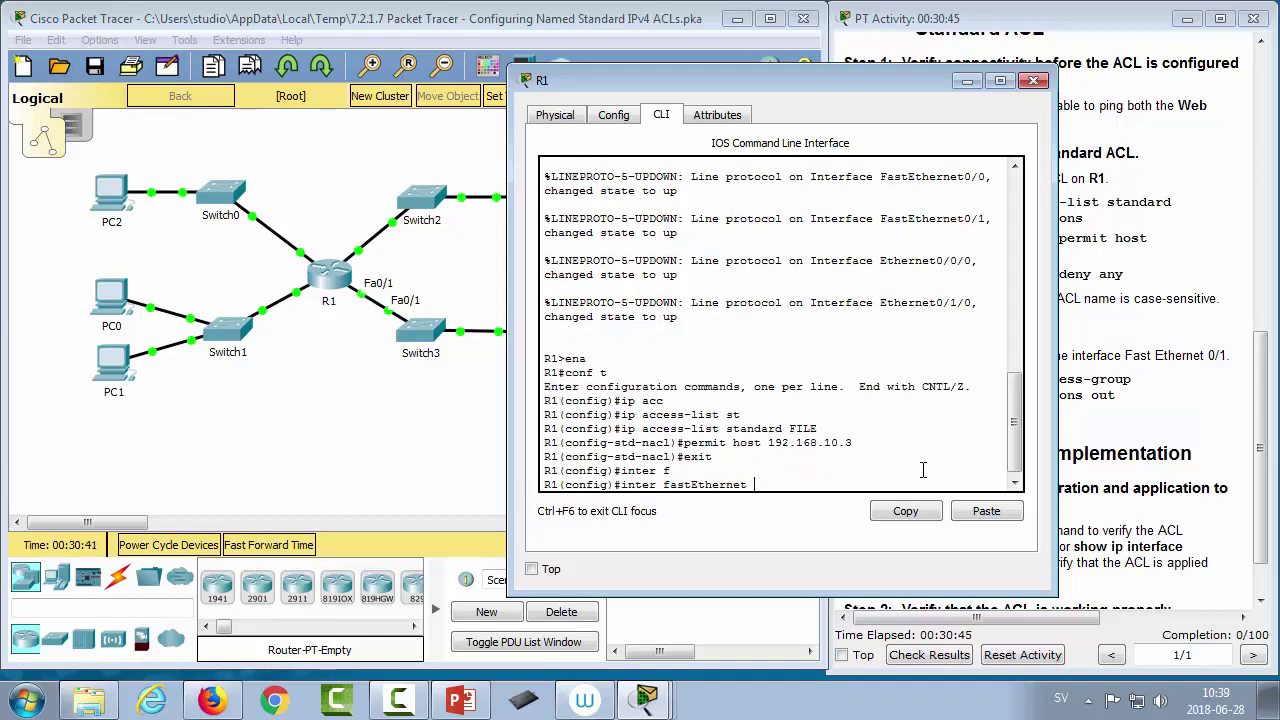
text(0/1)
key(Return)
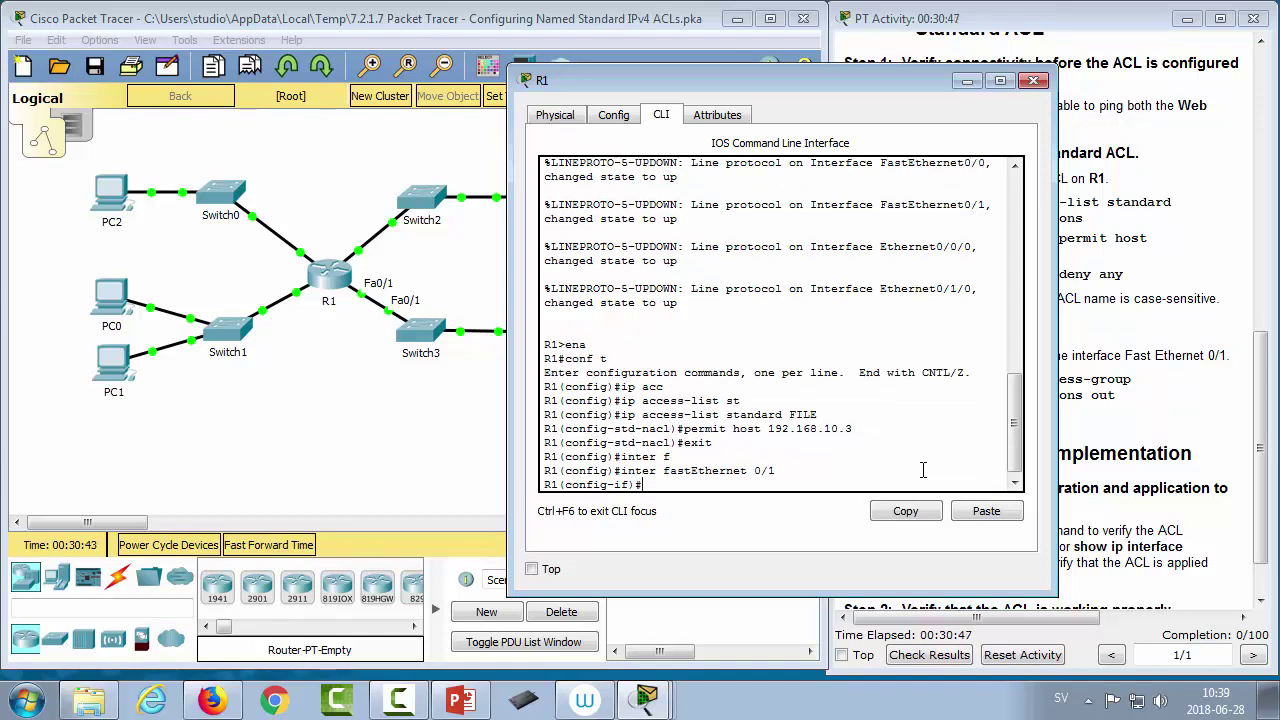
Step: Enter 'ip access-group FILE out' on FastEthernet 0/1, highlighting the command's parts first
text(ip acc)
key(Tab)
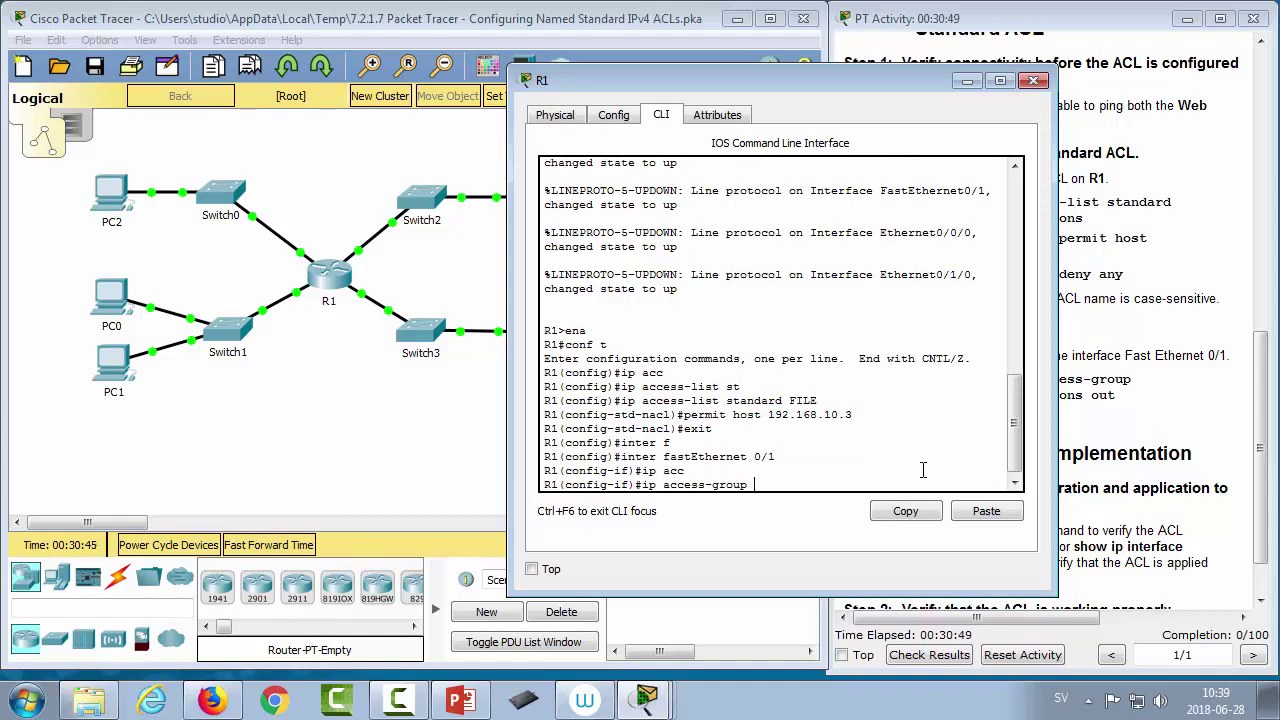
text(FILE out)
drag(746, 485, 656, 488)
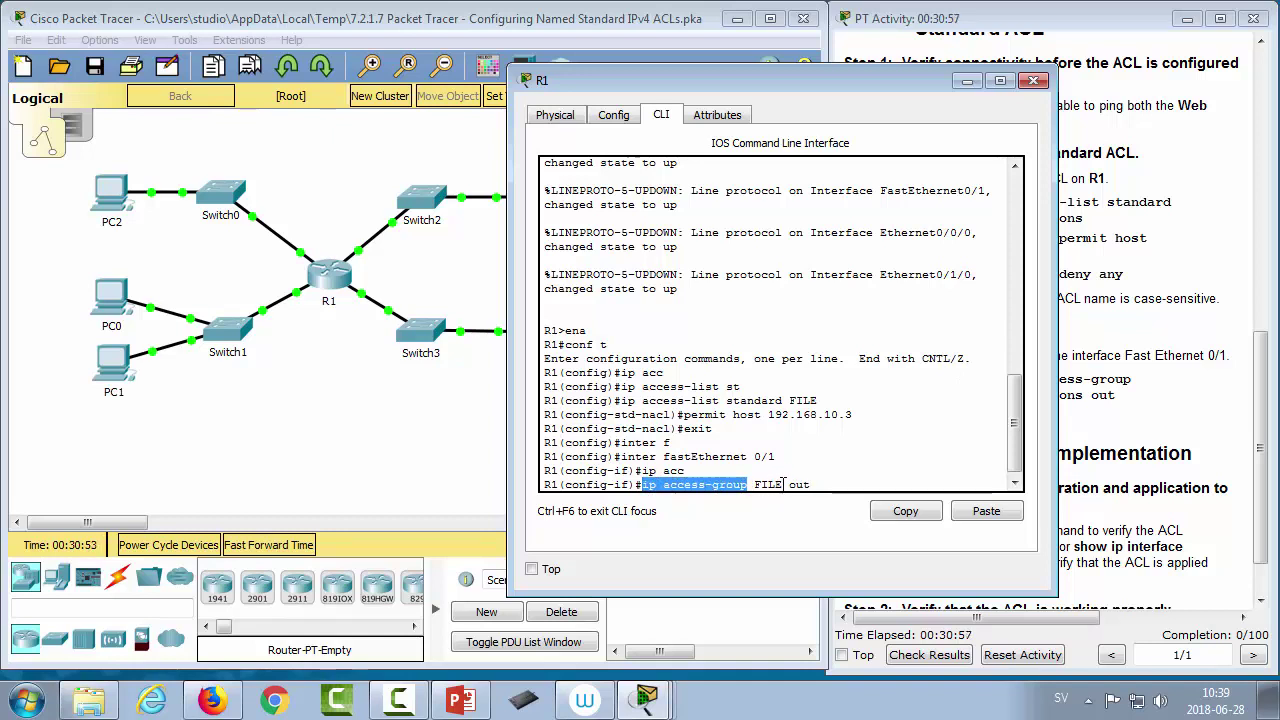
drag(783, 488, 757, 490)
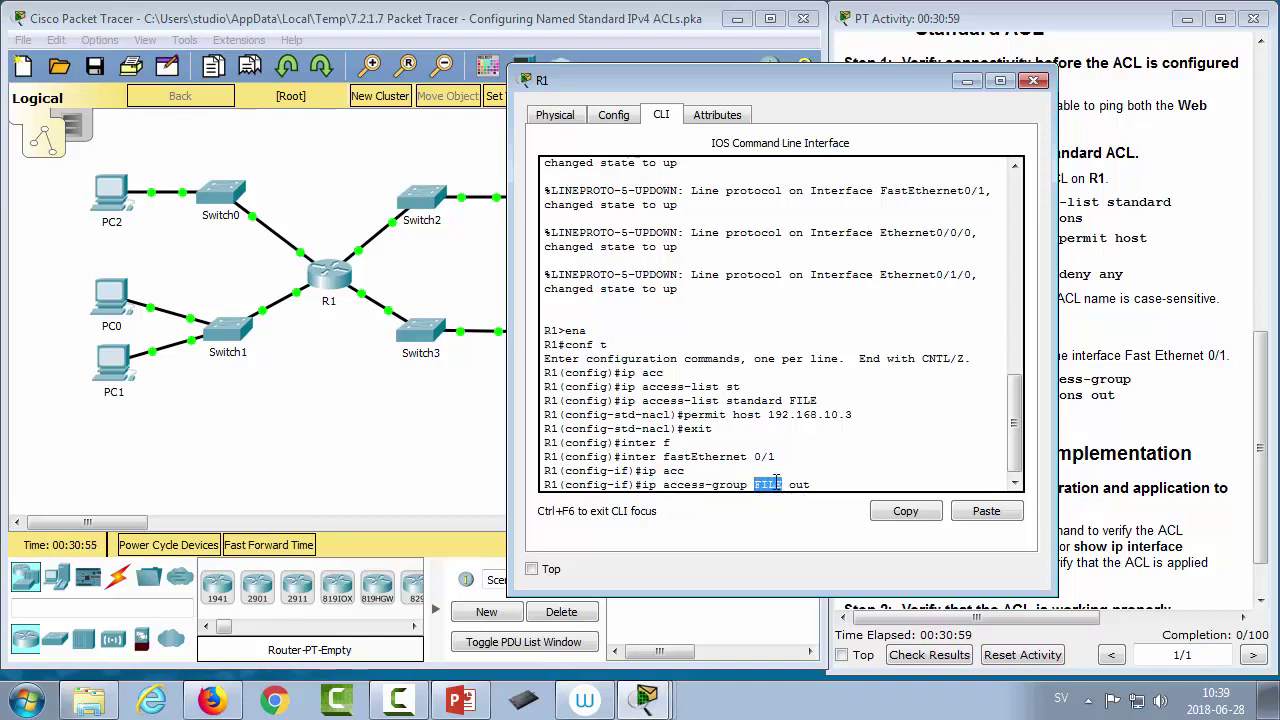
click(790, 498)
double_click(800, 486)
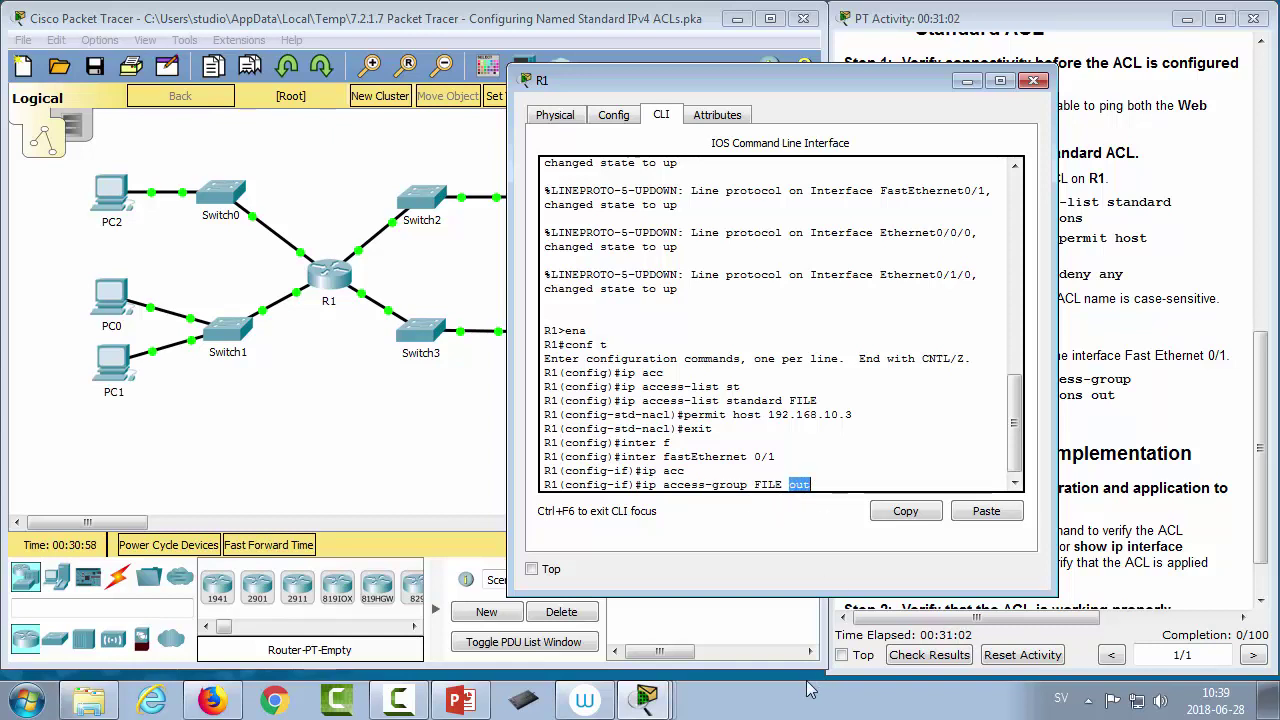
click(859, 485)
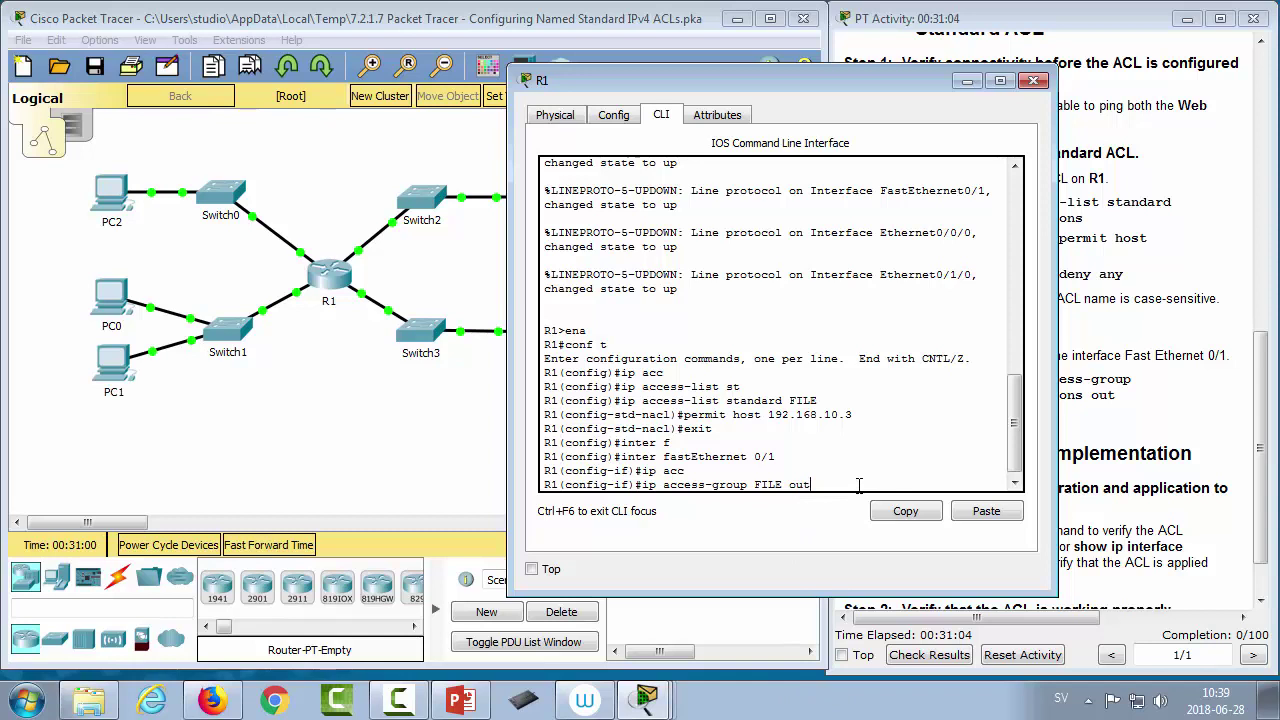
key(Return)
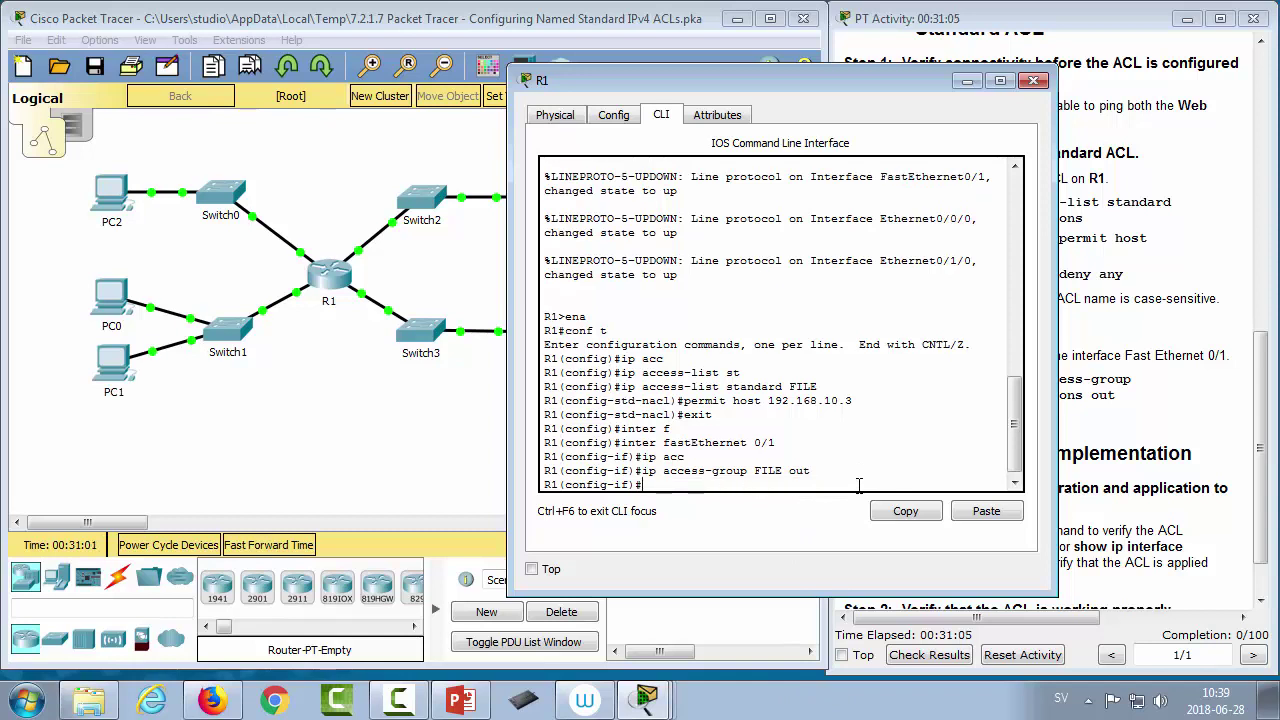
Step: Close R1's window and send test packets from PC2 and PC0 to the File Server
click(967, 80)
click(784, 381)
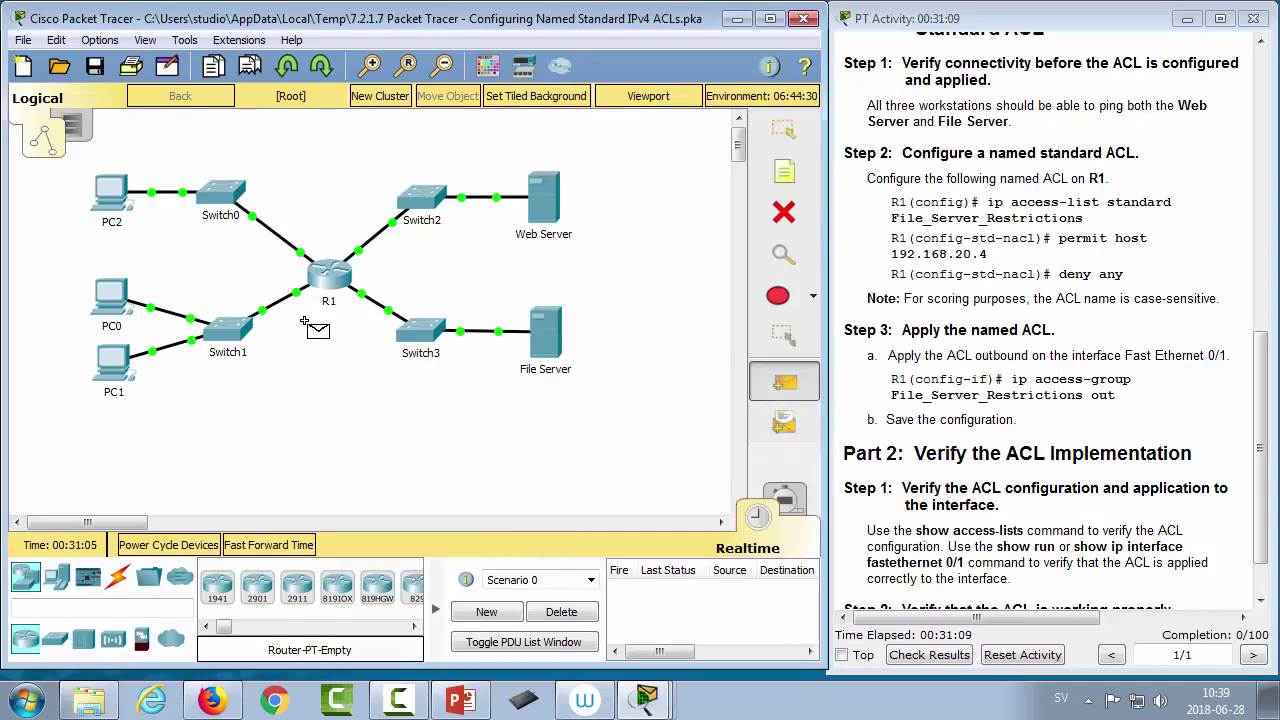
click(113, 197)
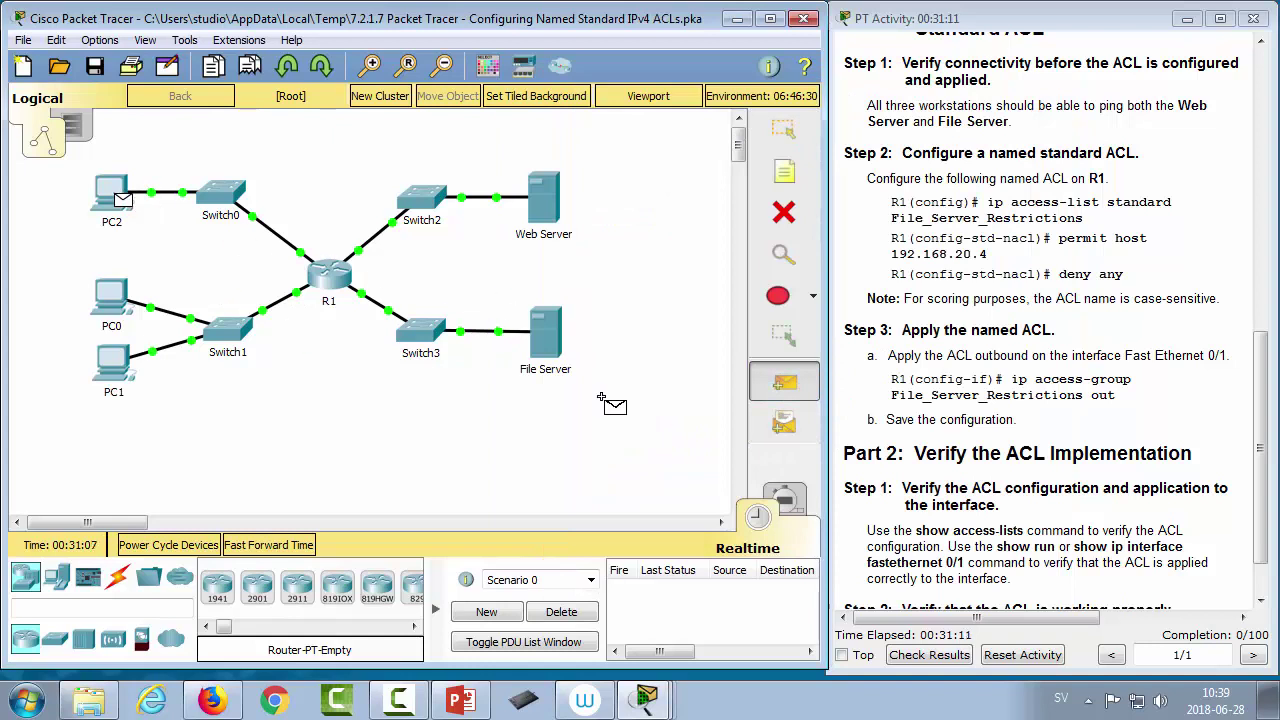
click(541, 333)
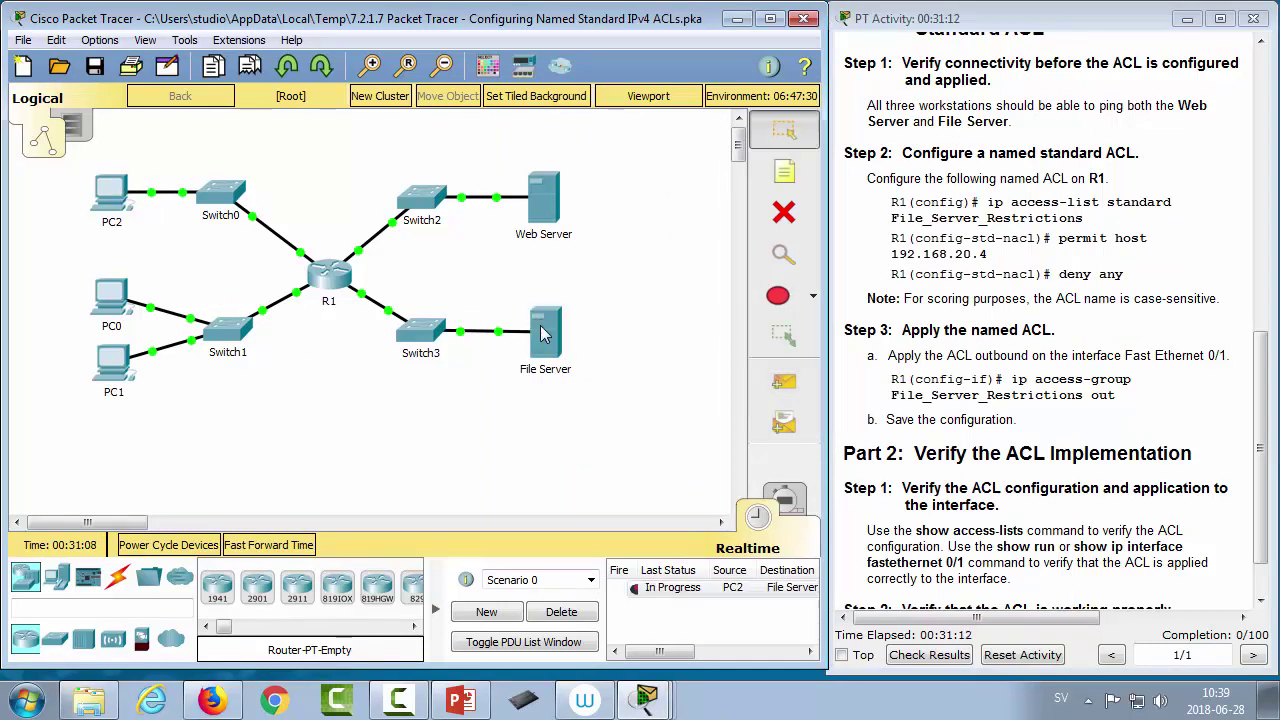
click(784, 388)
click(115, 300)
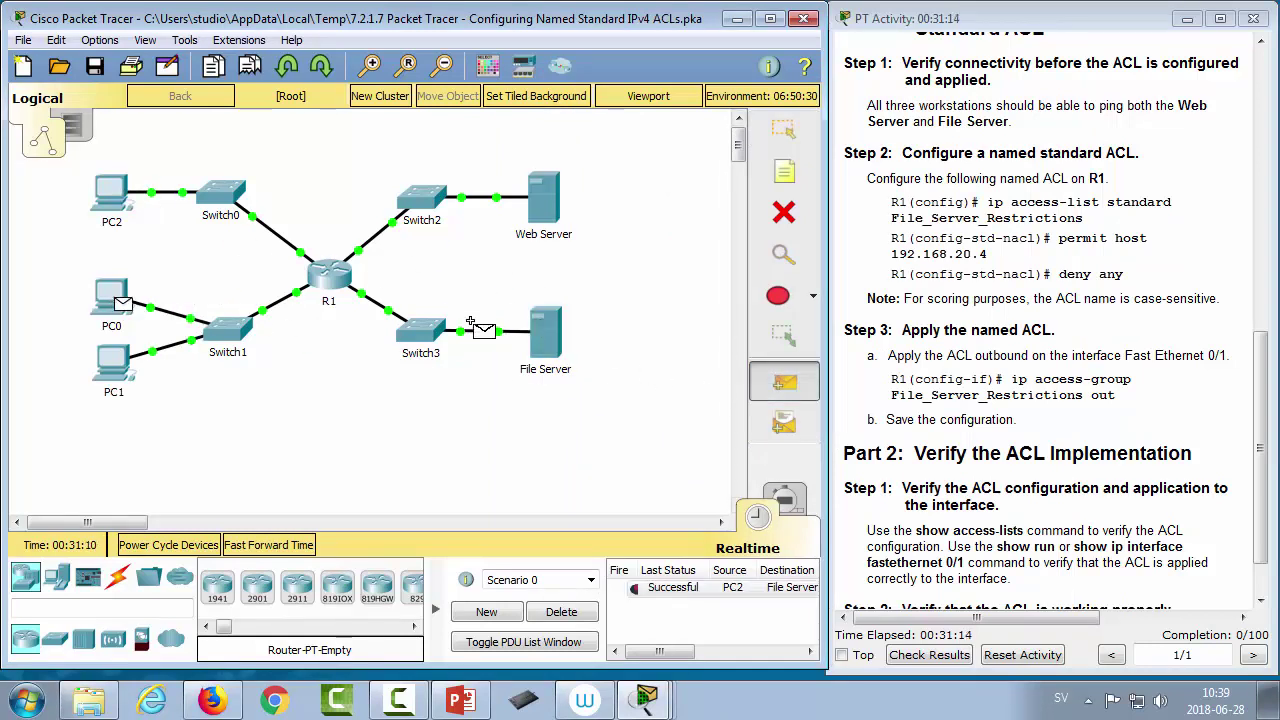
click(545, 335)
Step: Send a test packet from PC1 to the File Server and point out PC0's failed result
click(784, 388)
click(113, 362)
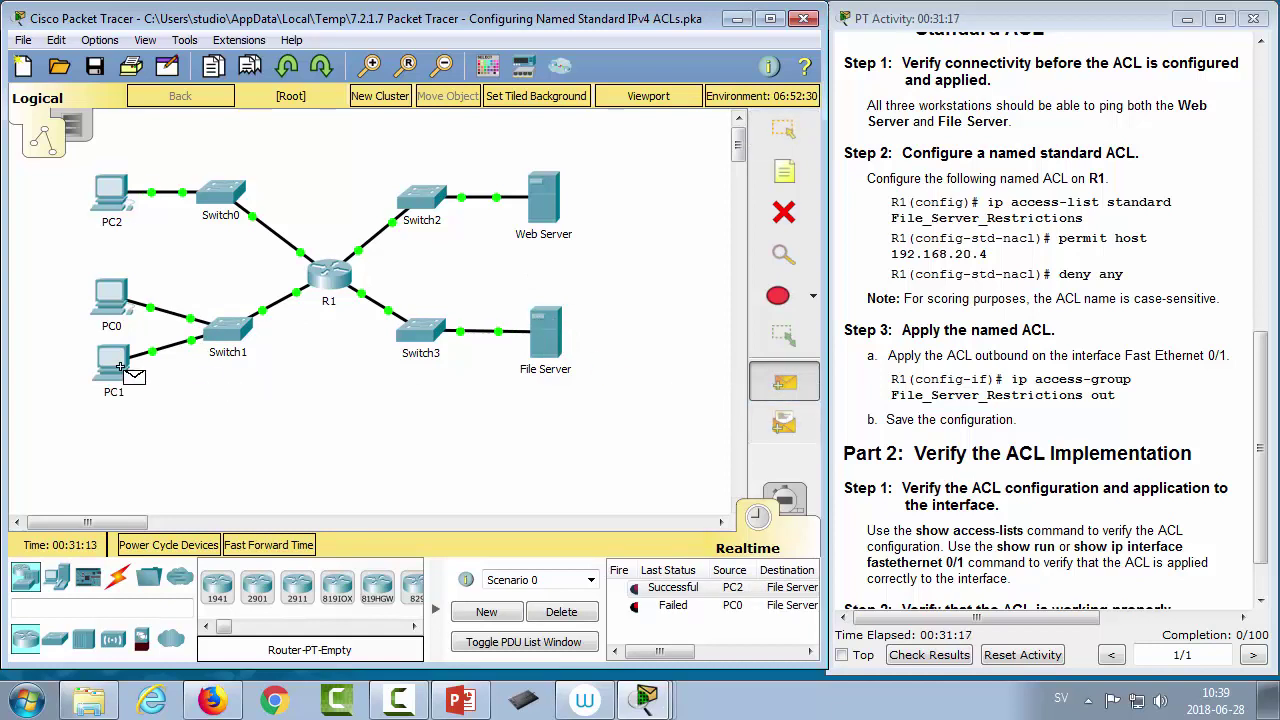
click(548, 350)
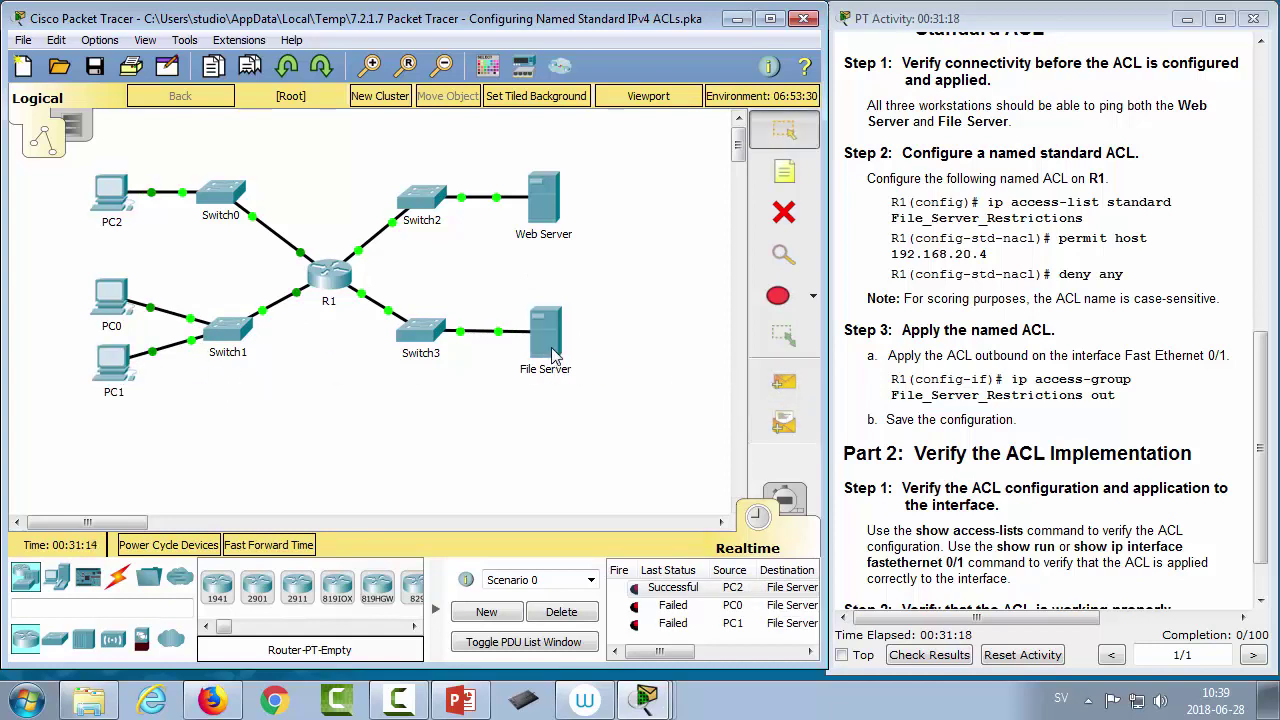
click(667, 606)
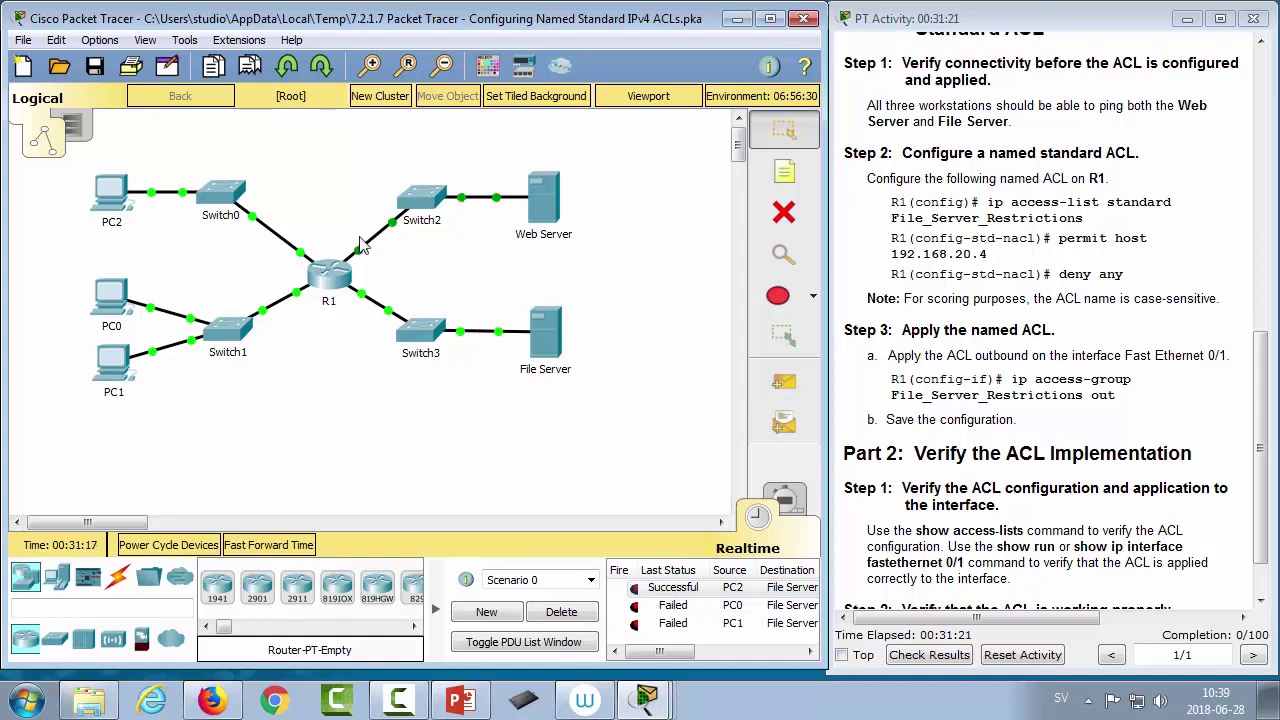
click(340, 278)
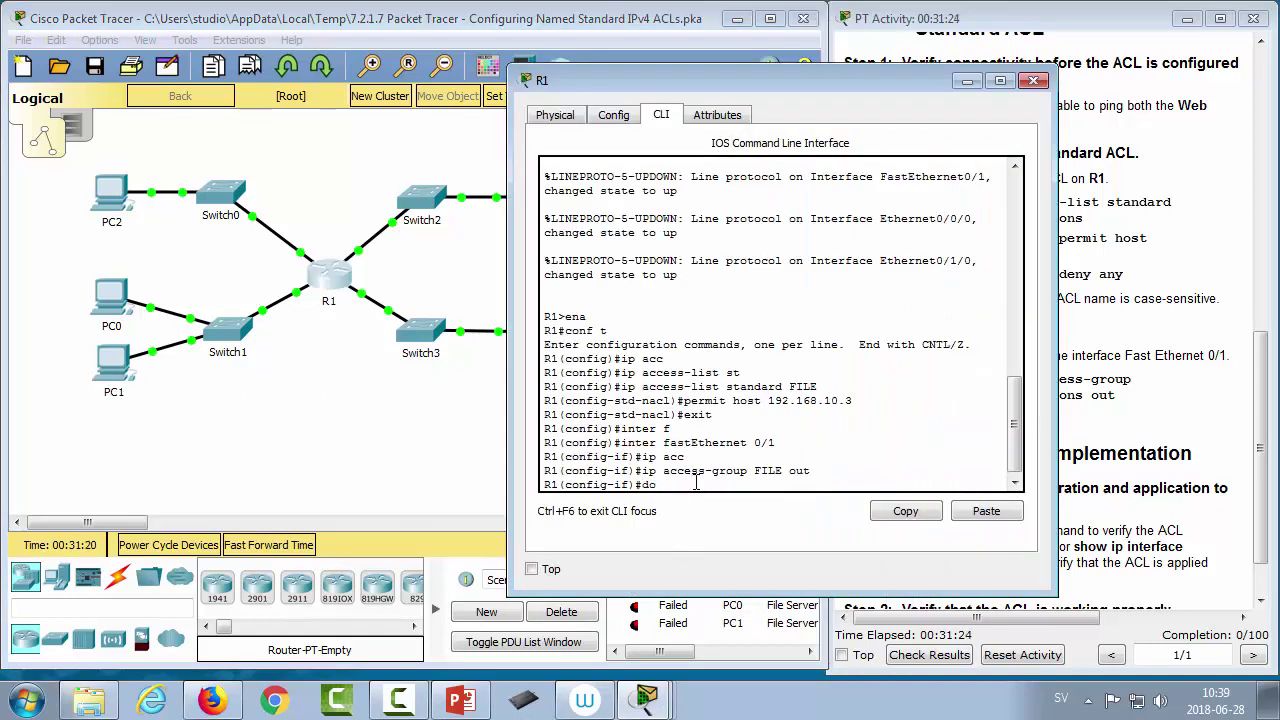
text(do show acc)
key(Tab)
key(Return)
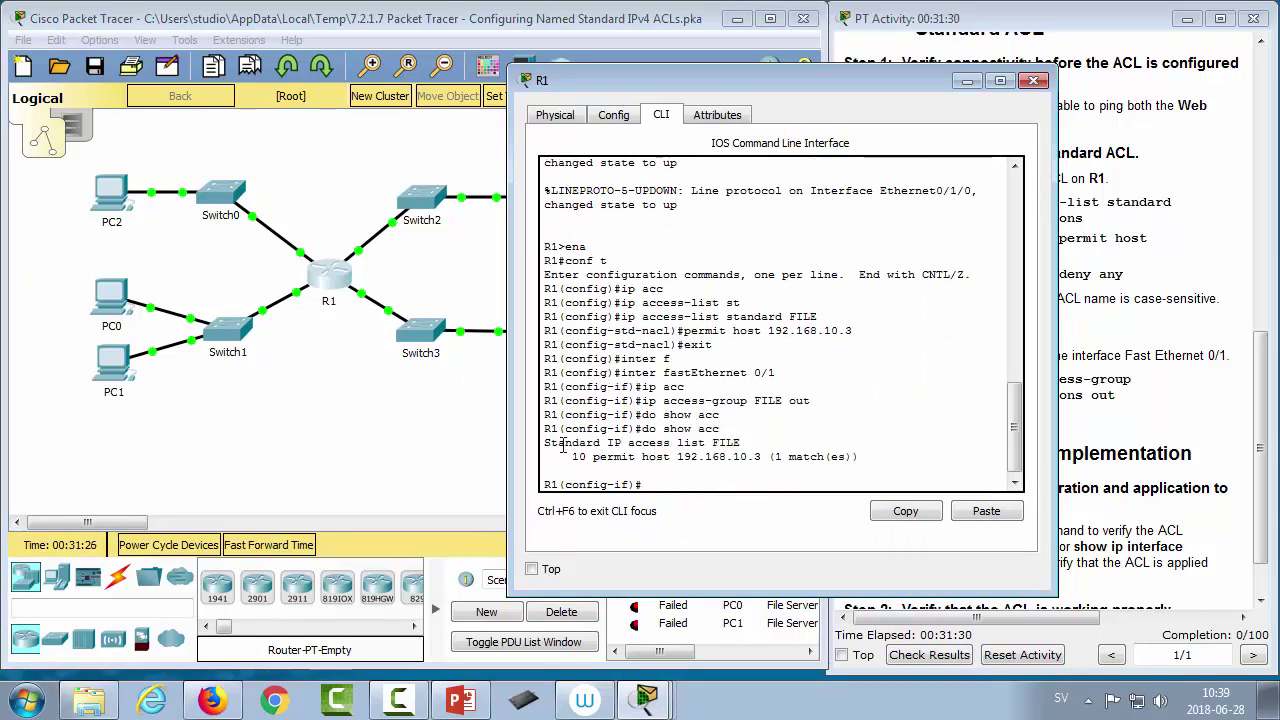
drag(558, 443, 852, 444)
drag(592, 458, 855, 457)
drag(775, 457, 823, 462)
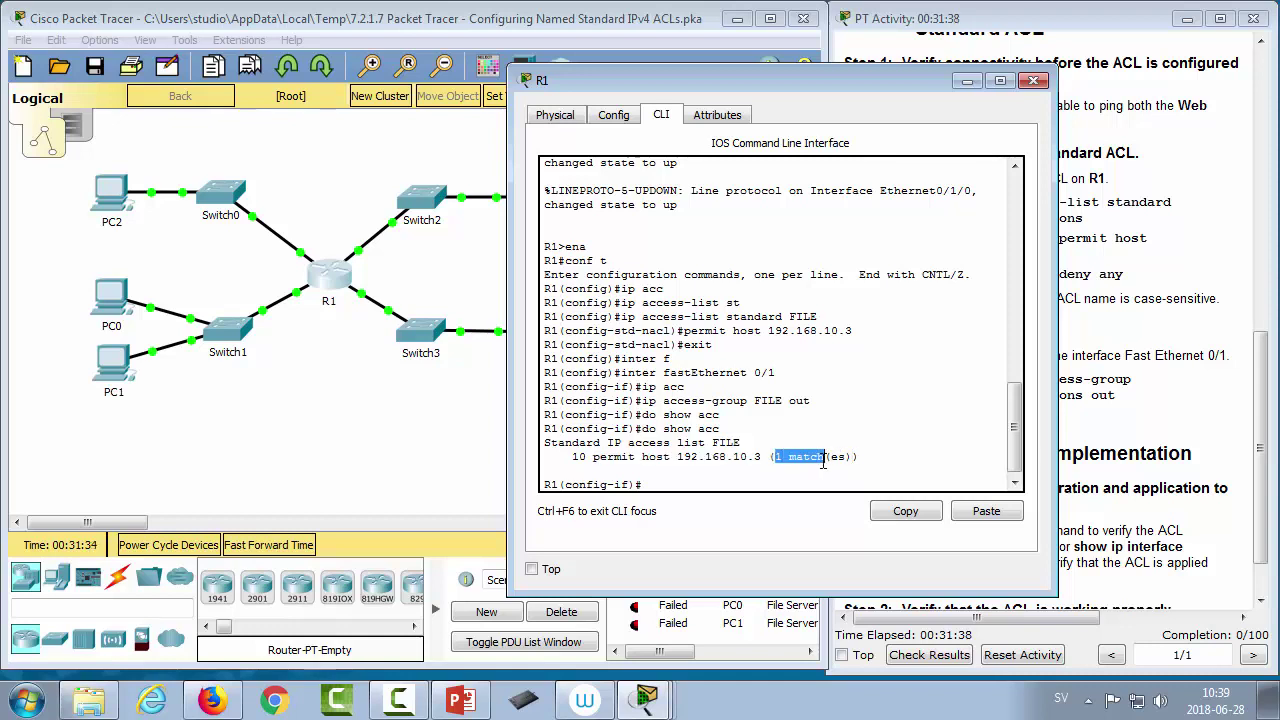
click(1034, 81)
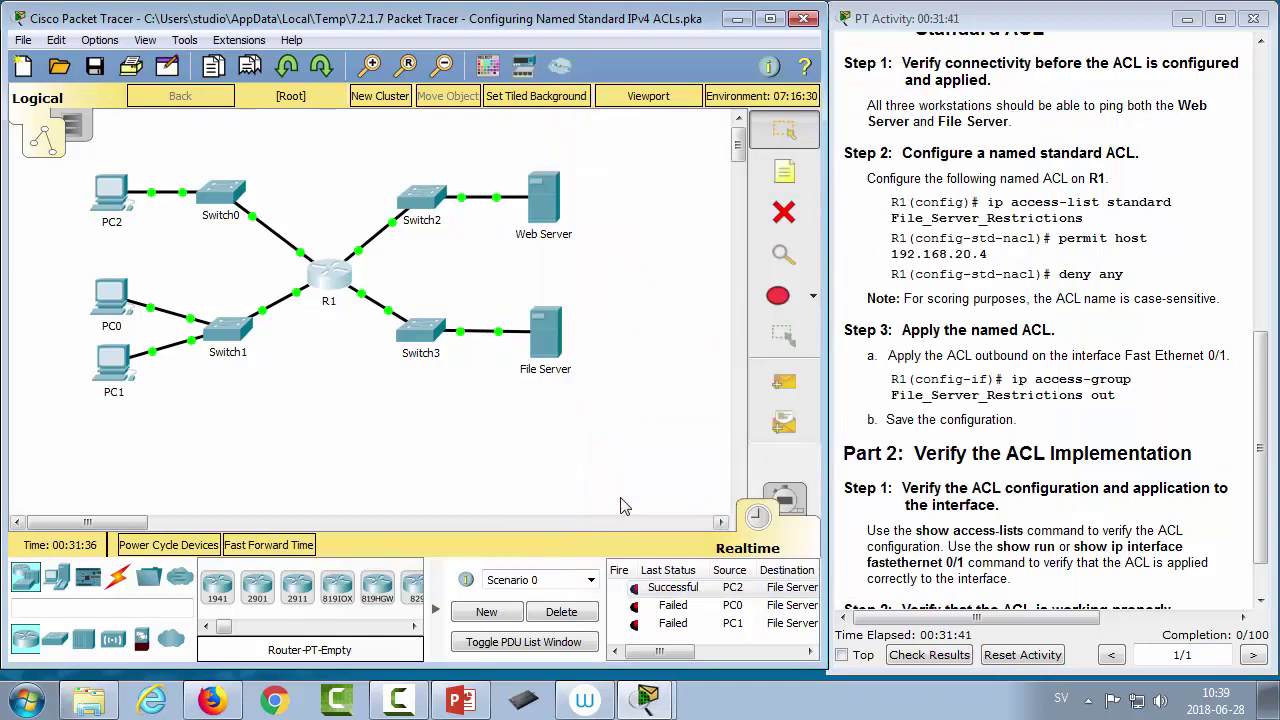
Step: Check the Web Server's services and its IP address 192.168.100.100, then close its window
click(546, 208)
click(374, 113)
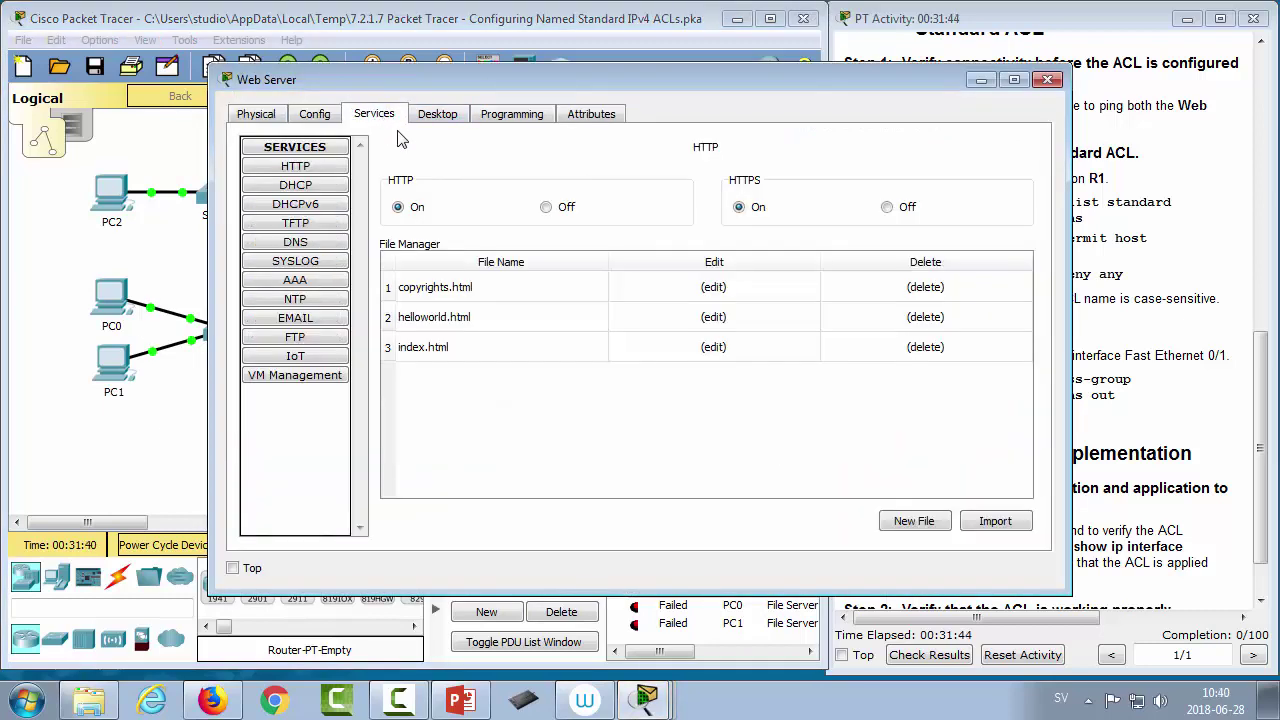
click(311, 118)
click(470, 370)
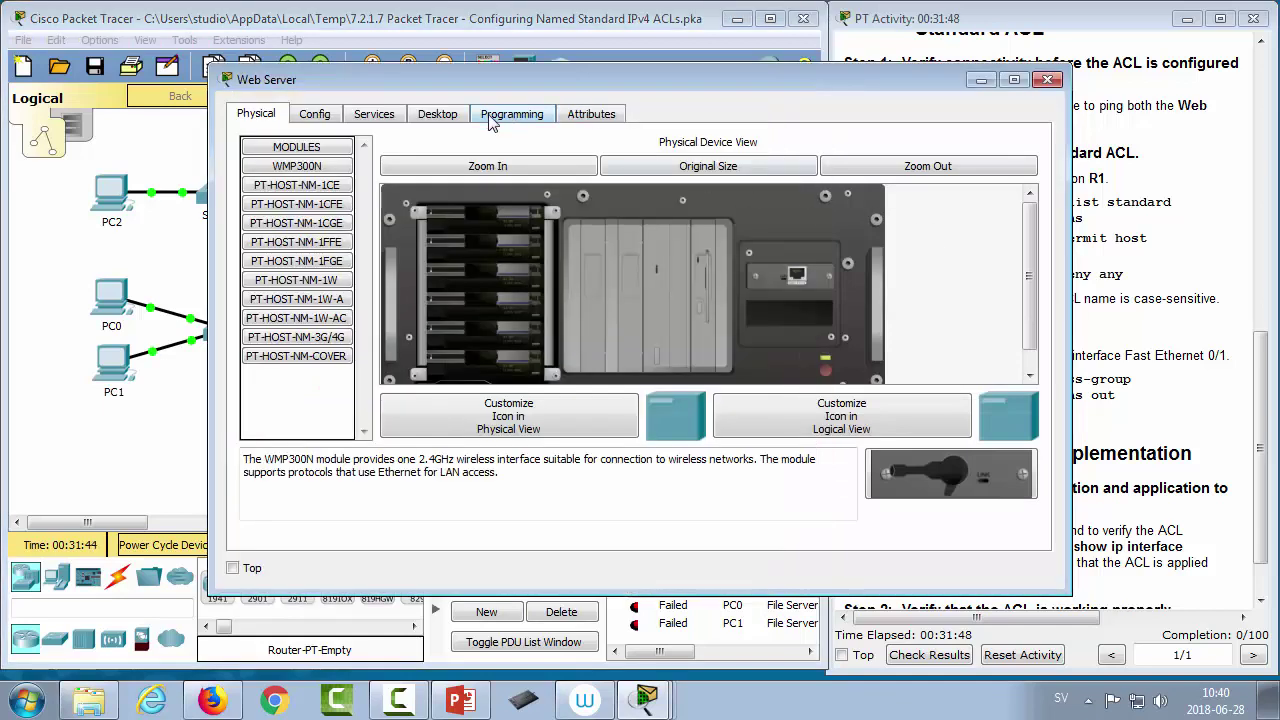
click(437, 117)
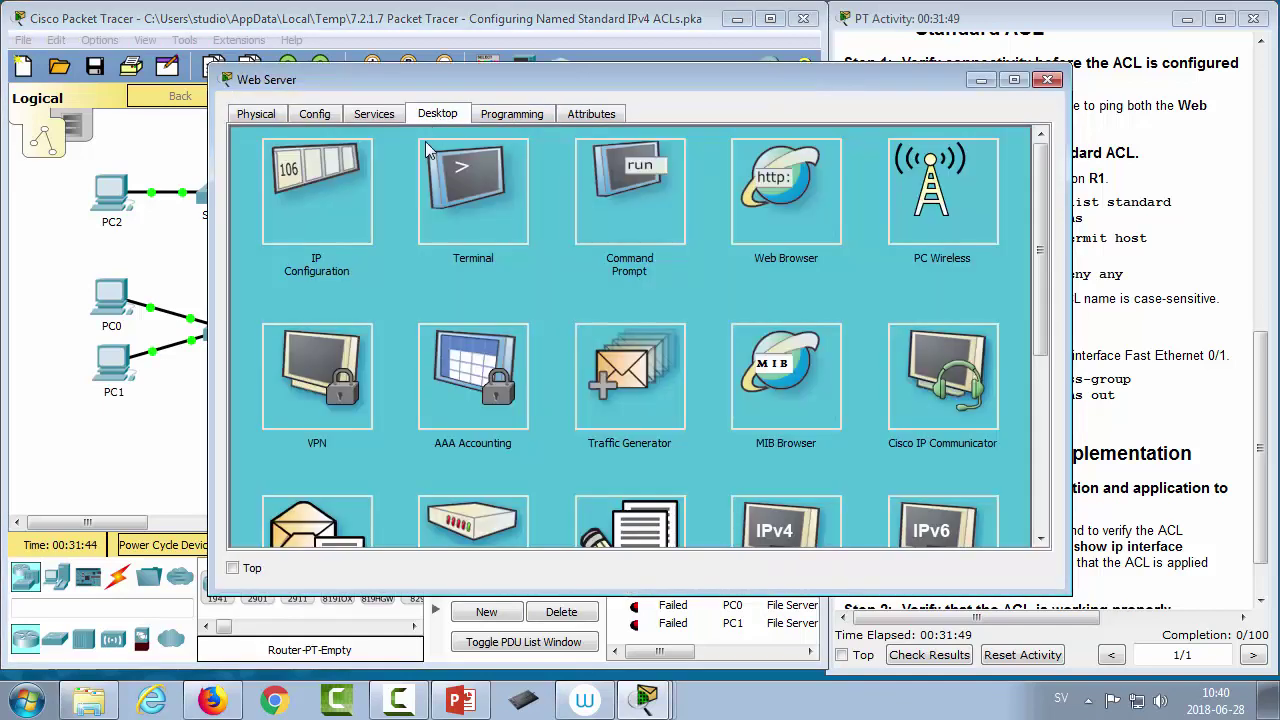
click(366, 213)
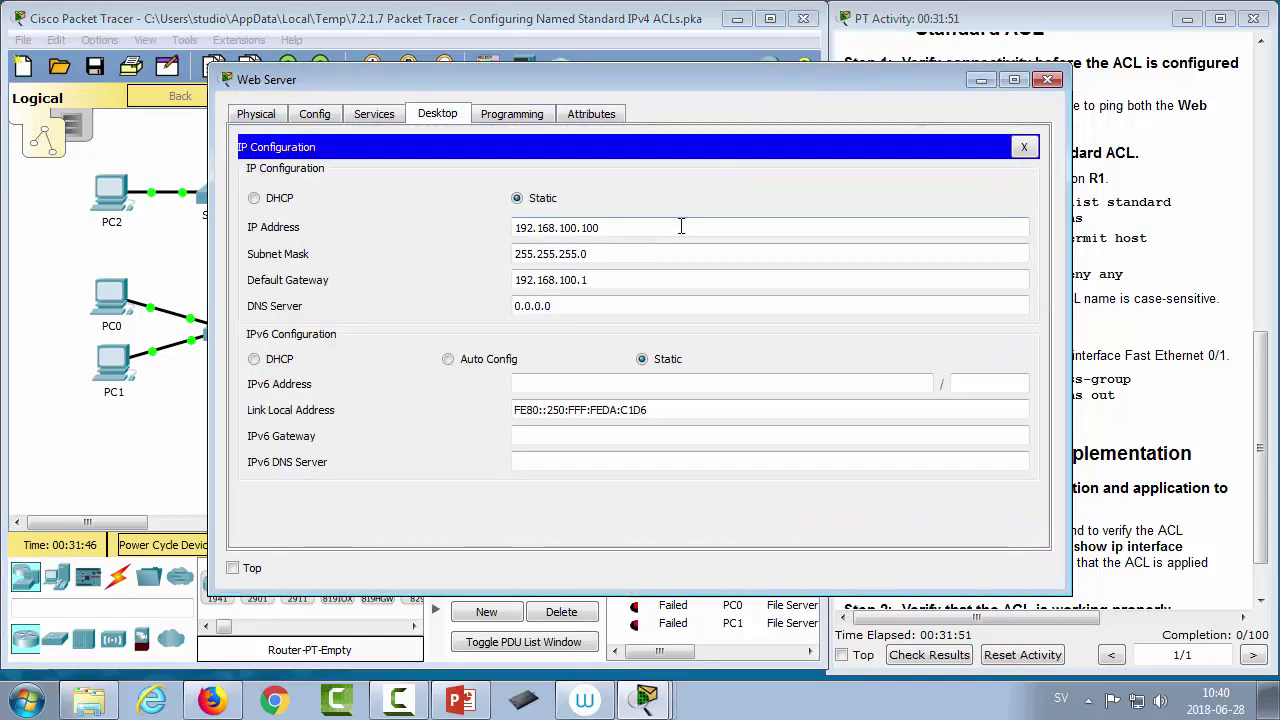
double_click(605, 229)
key(ctrl+c)
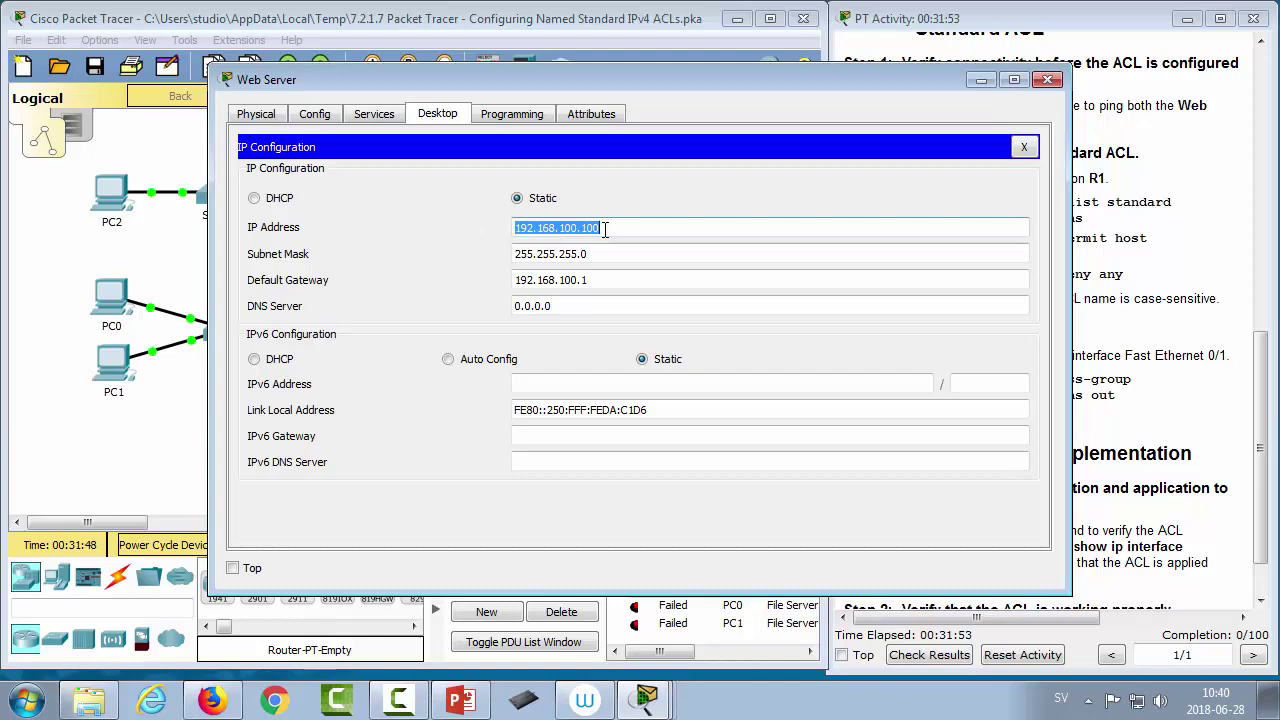
click(1047, 79)
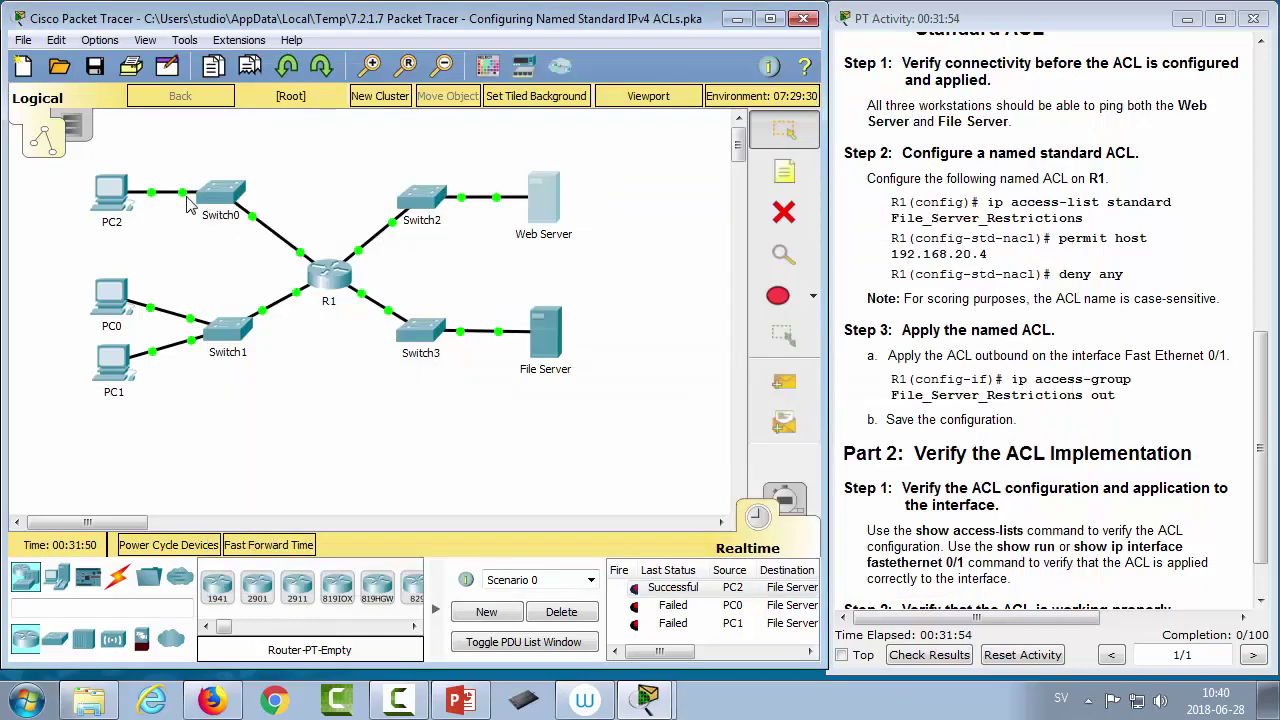
click(110, 303)
click(370, 117)
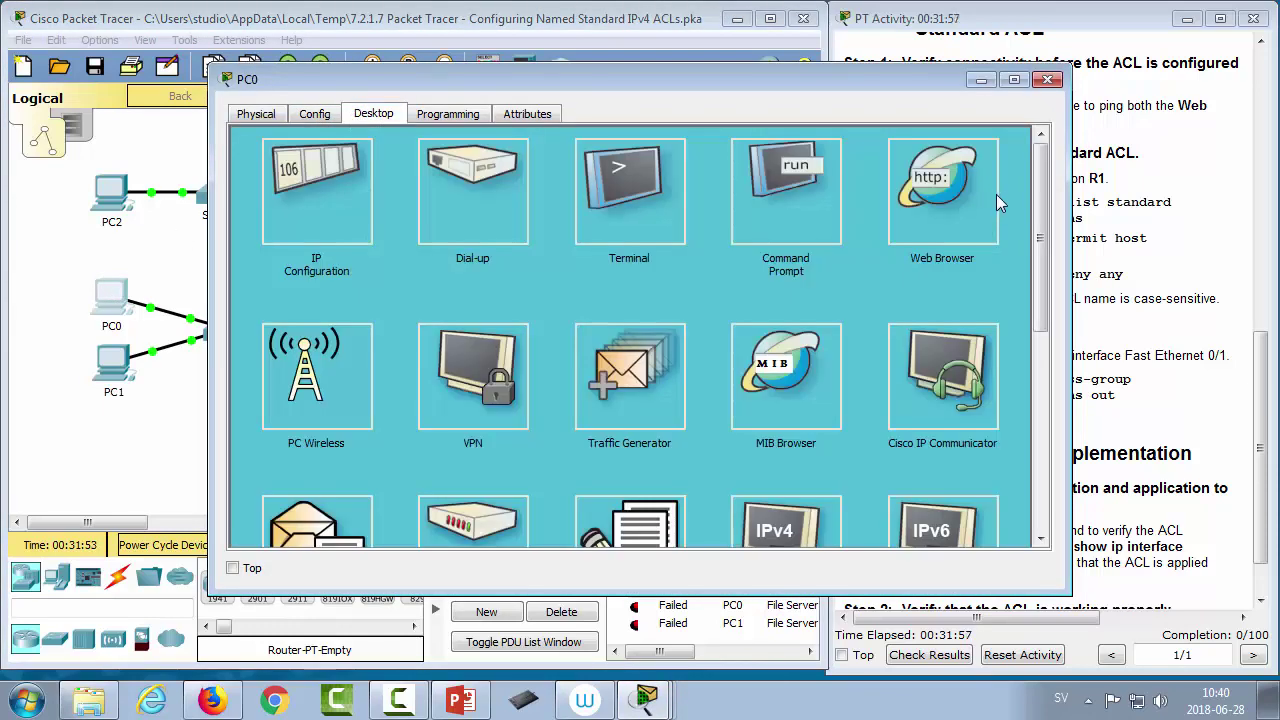
click(910, 178)
key(ctrl+v)
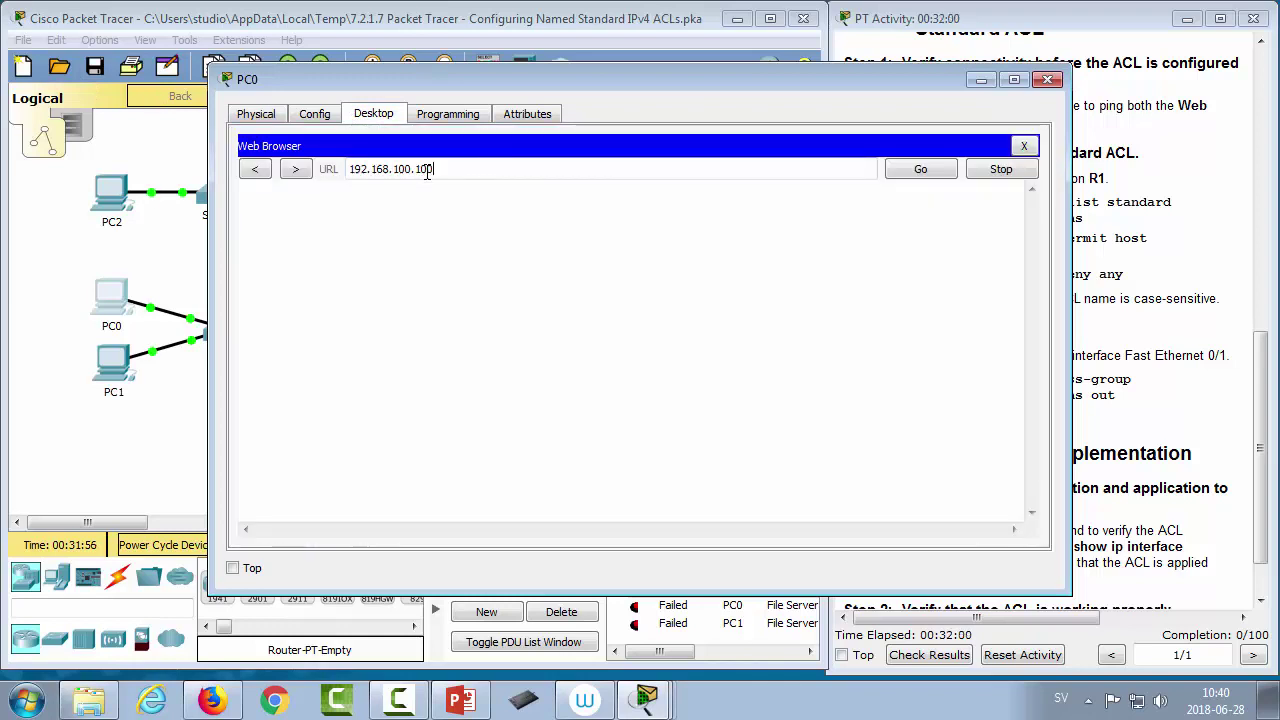
key(Return)
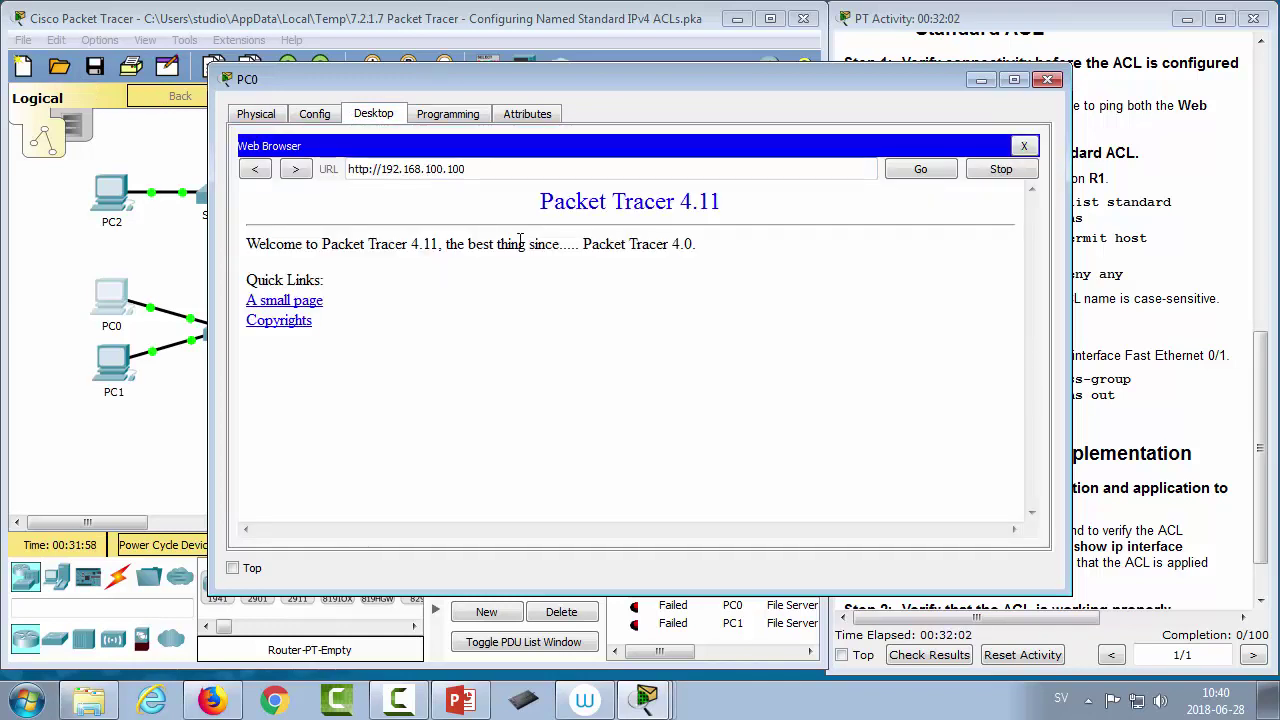
drag(727, 90, 951, 167)
drag(958, 232, 679, 398)
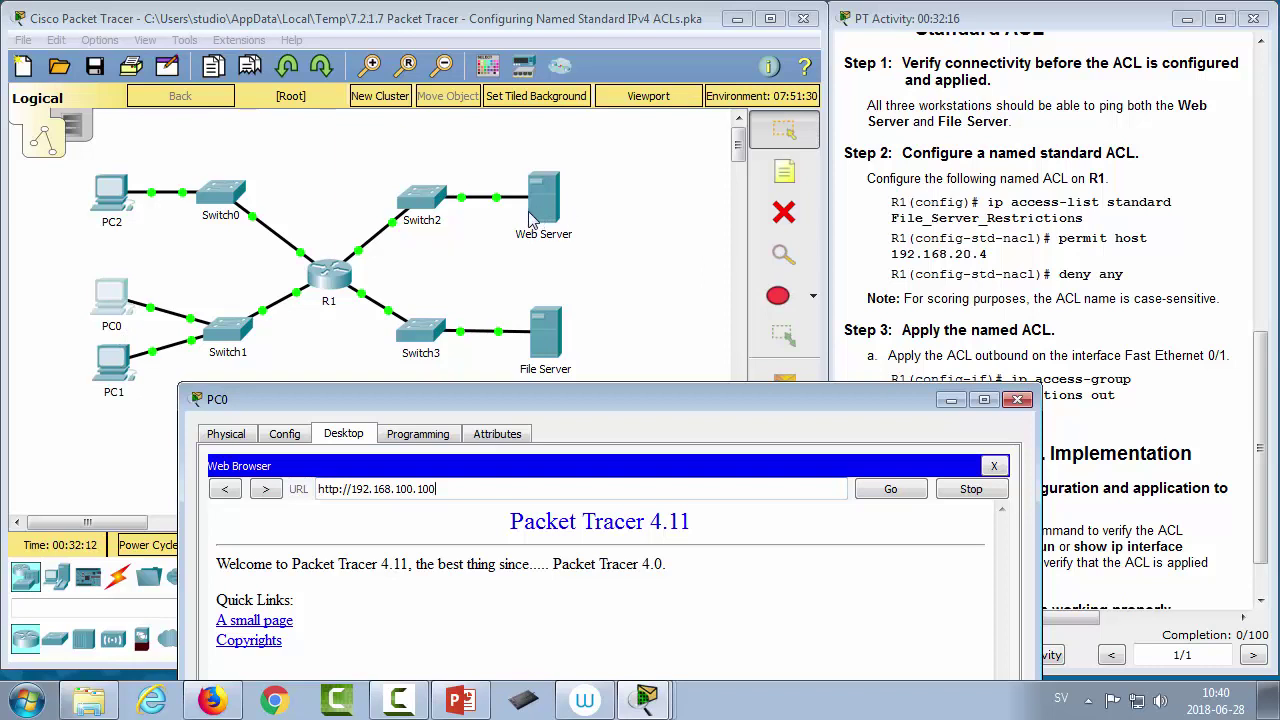
drag(436, 488, 316, 488)
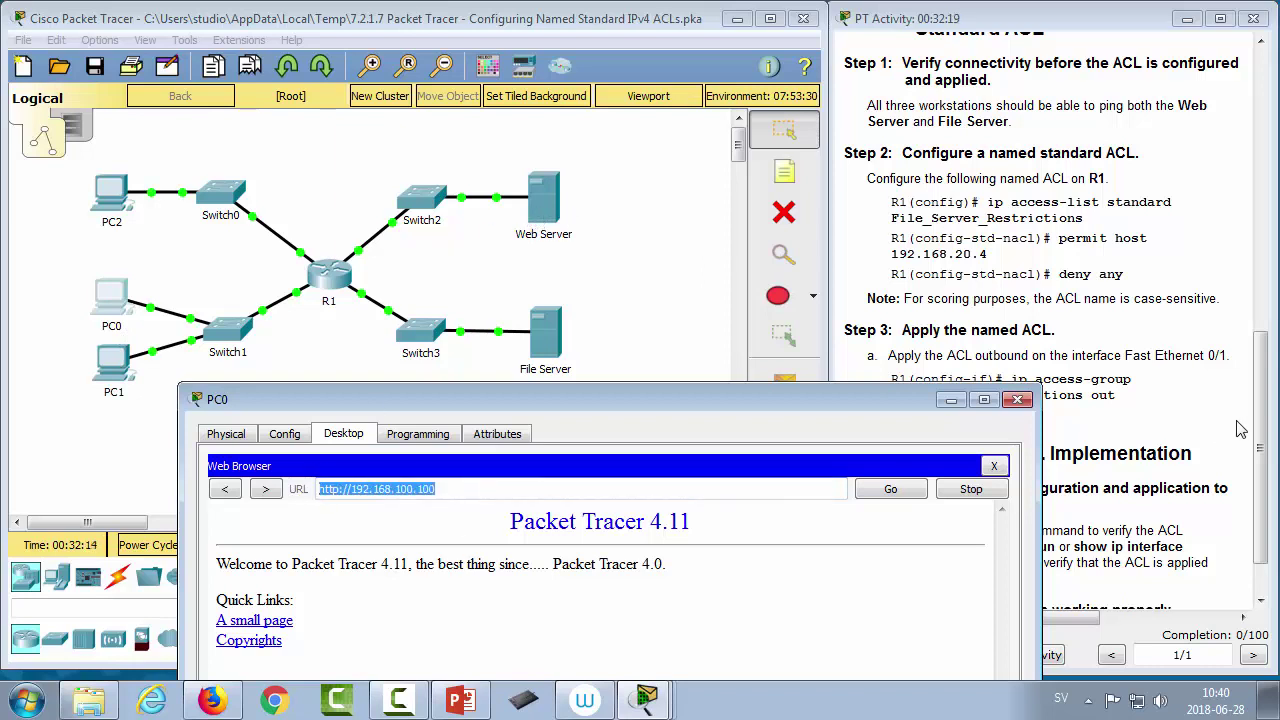
click(1018, 399)
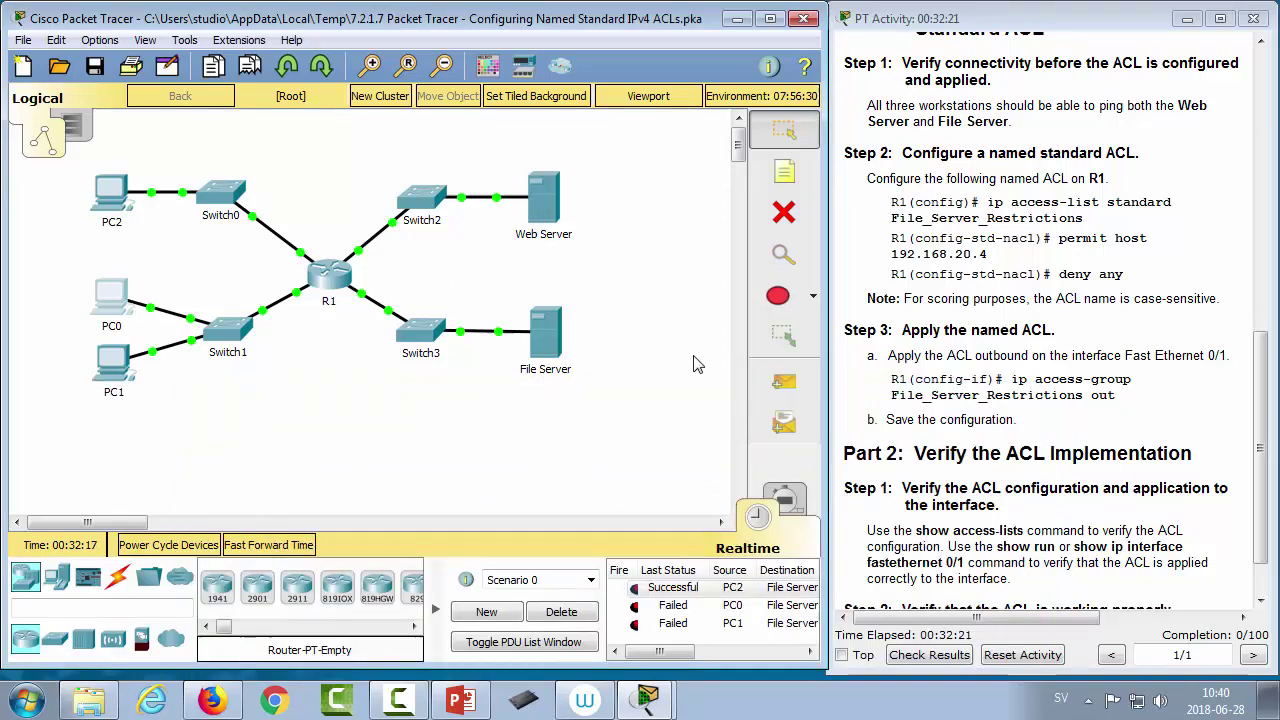
Step: Exit interface mode, run 'ip access-list extended WEB', and start typing a permit rule
click(327, 281)
text(ex)
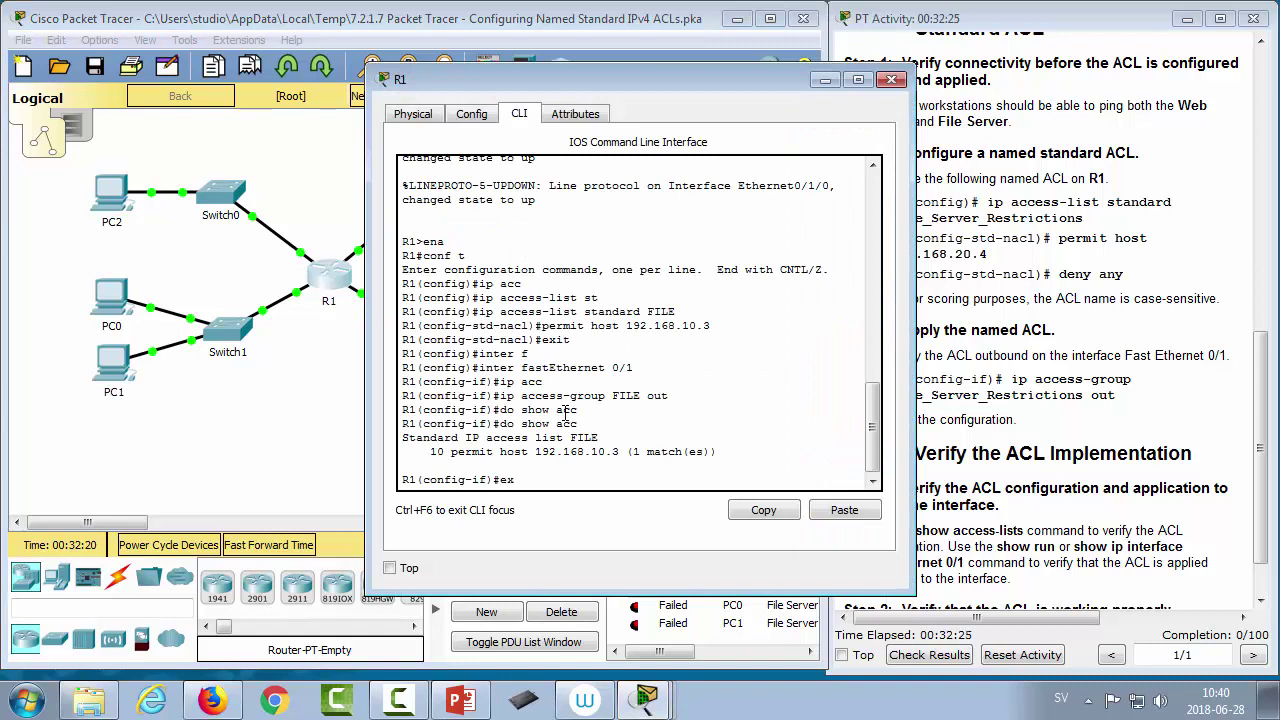
text(it)
key(Return)
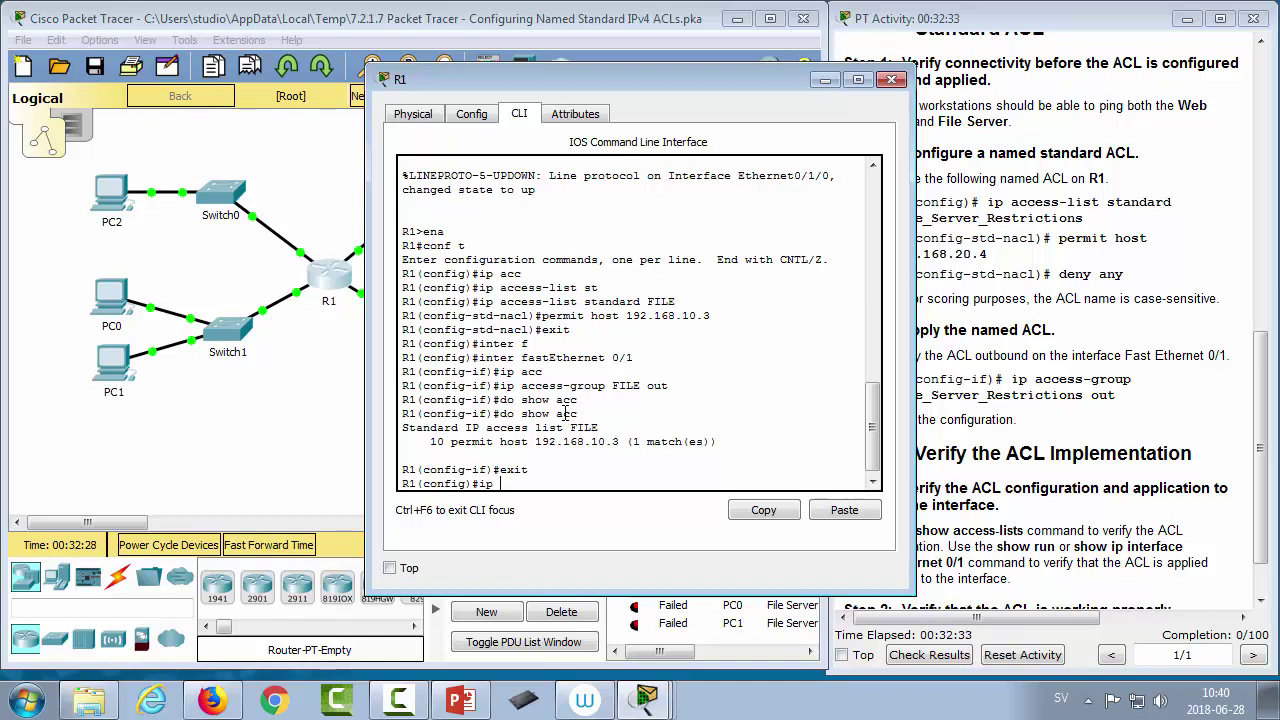
text(ip acc)
key(Tab)
text(e)
key(Tab)
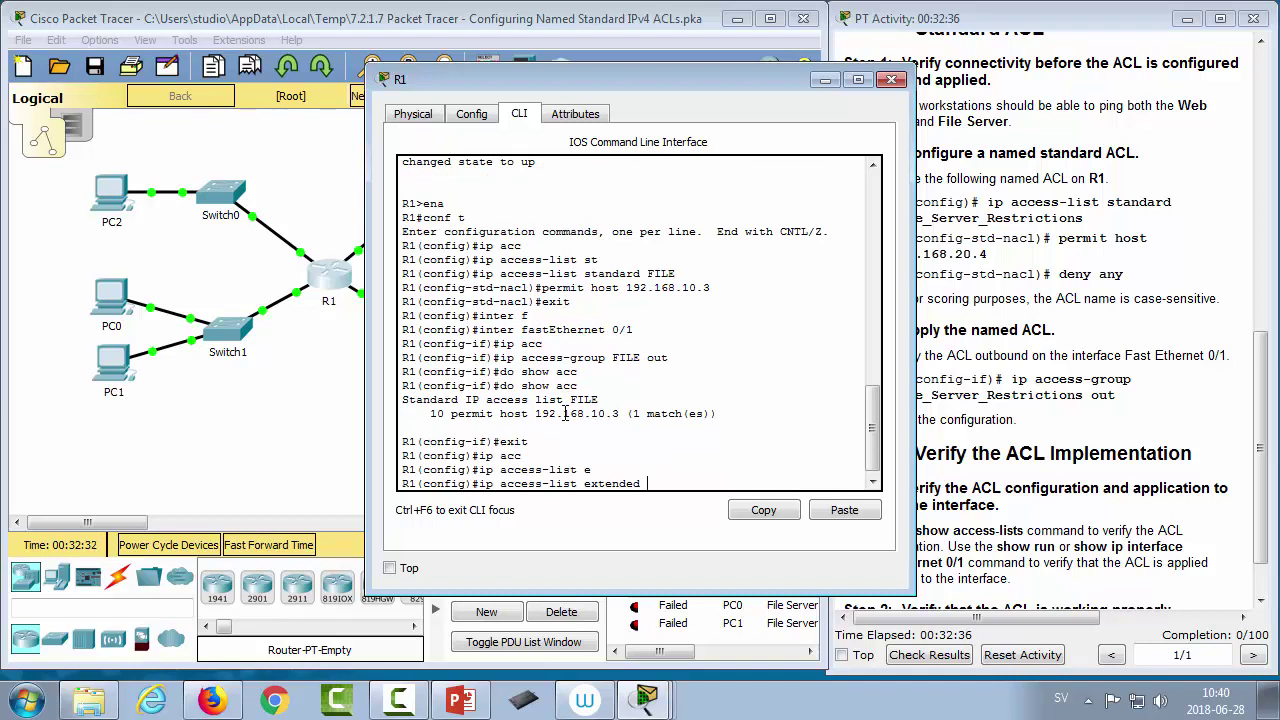
text(WEB)
key(Return)
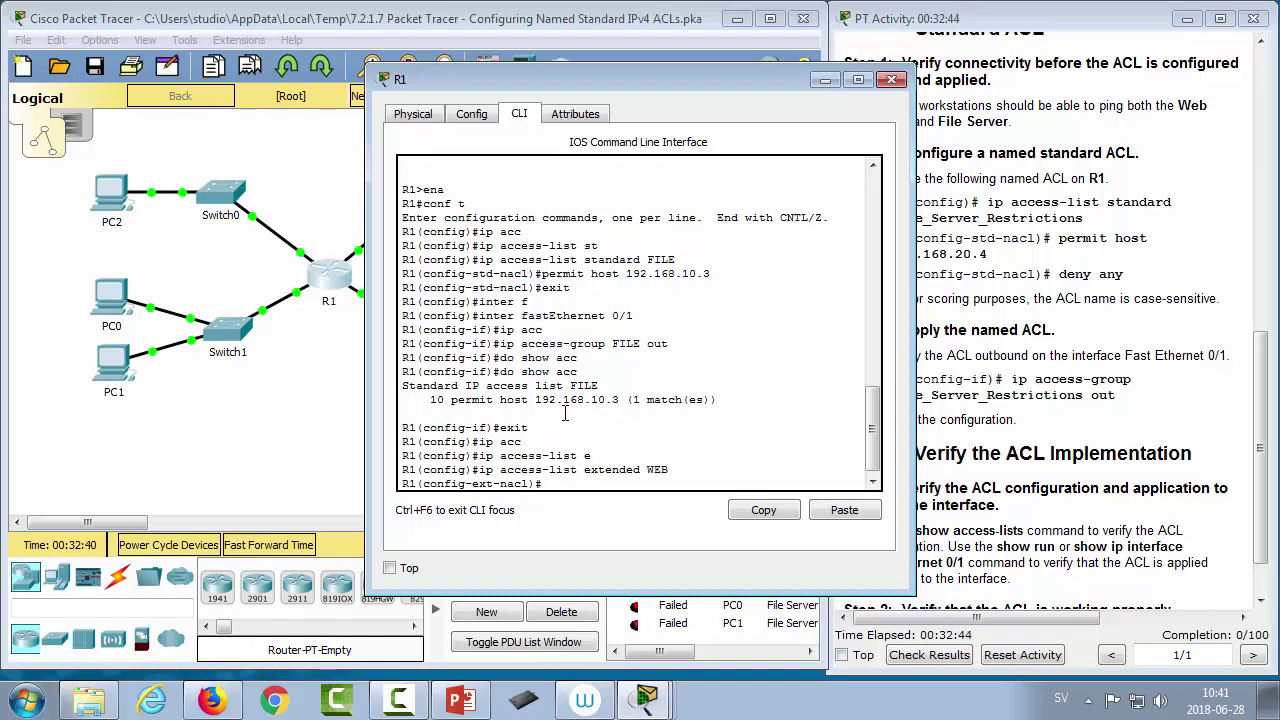
text(perm)
key(Tab)
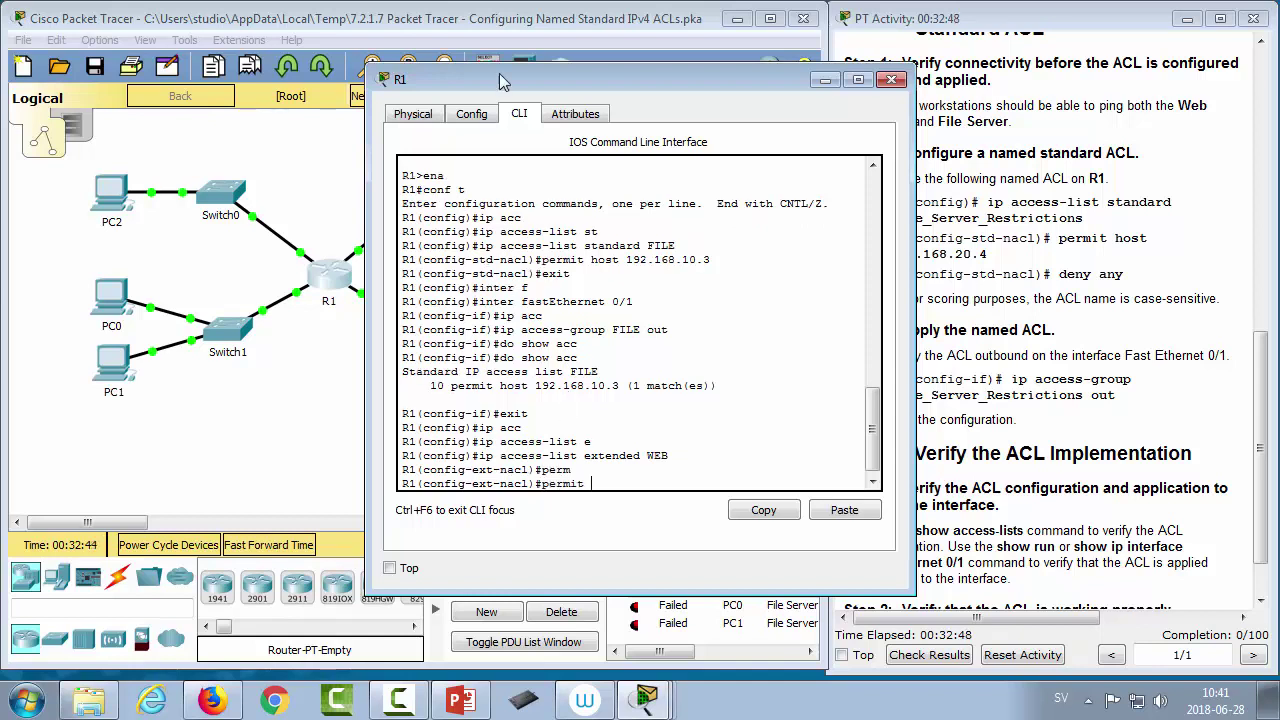
drag(498, 80, 698, 55)
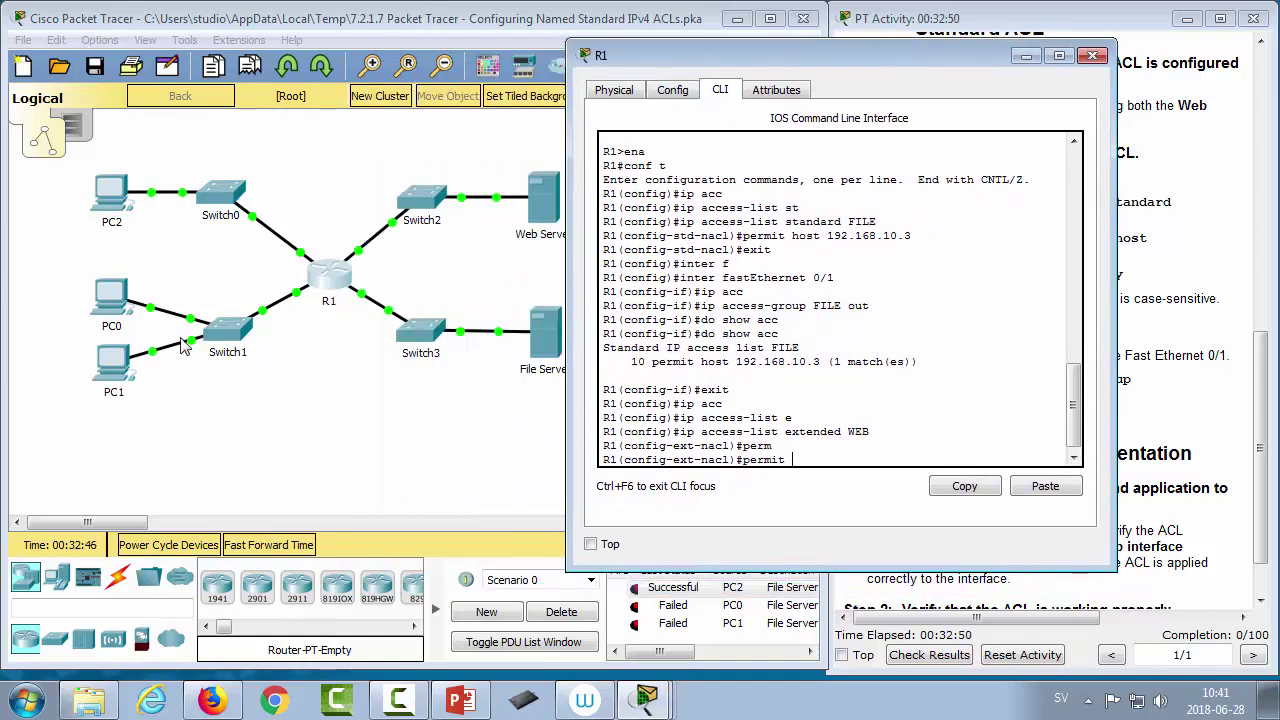
Step: Check PC0's address 192.168.20.3, then enter tcp and source 192.168.20.0 0.0.0.255 in the rule
click(110, 302)
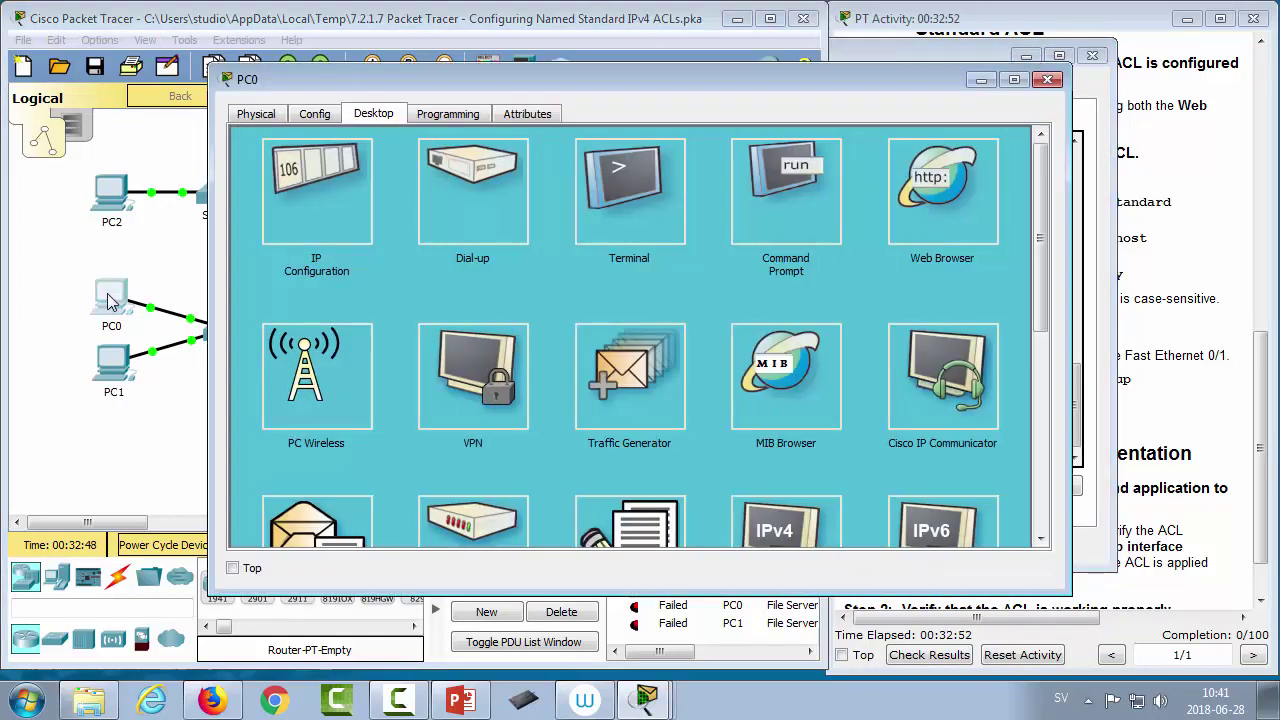
click(322, 180)
click(572, 228)
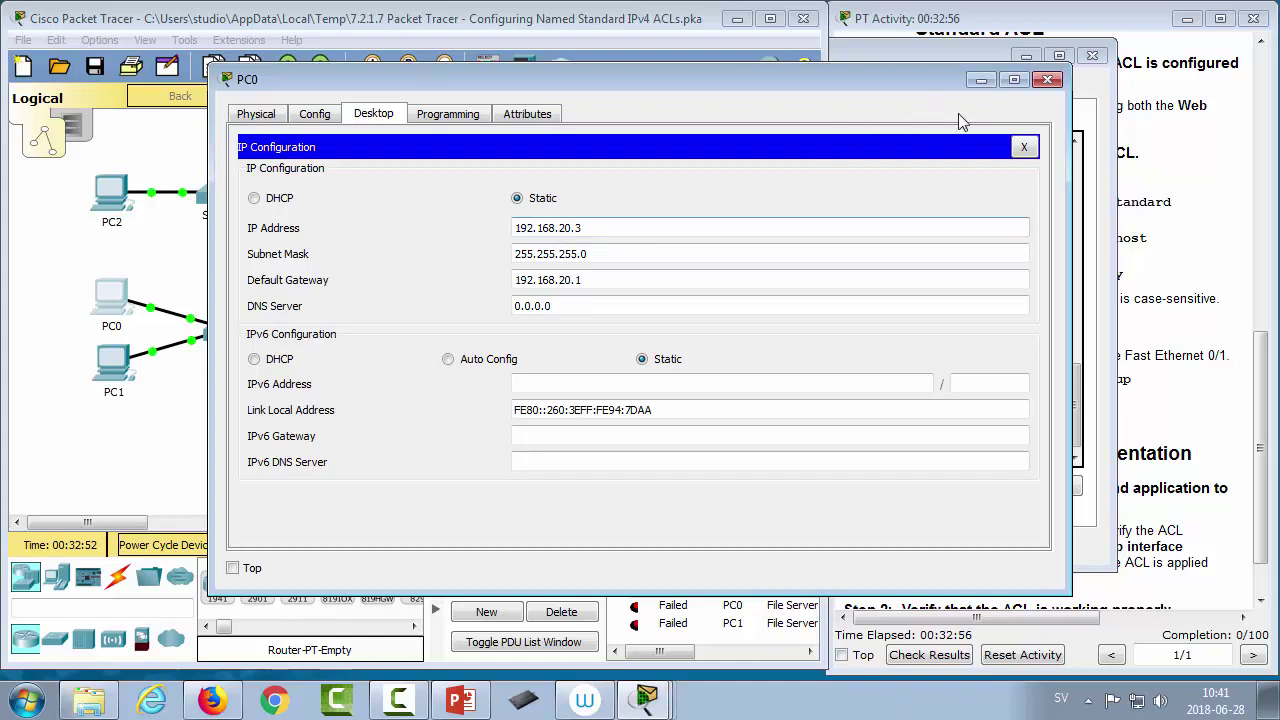
click(1048, 80)
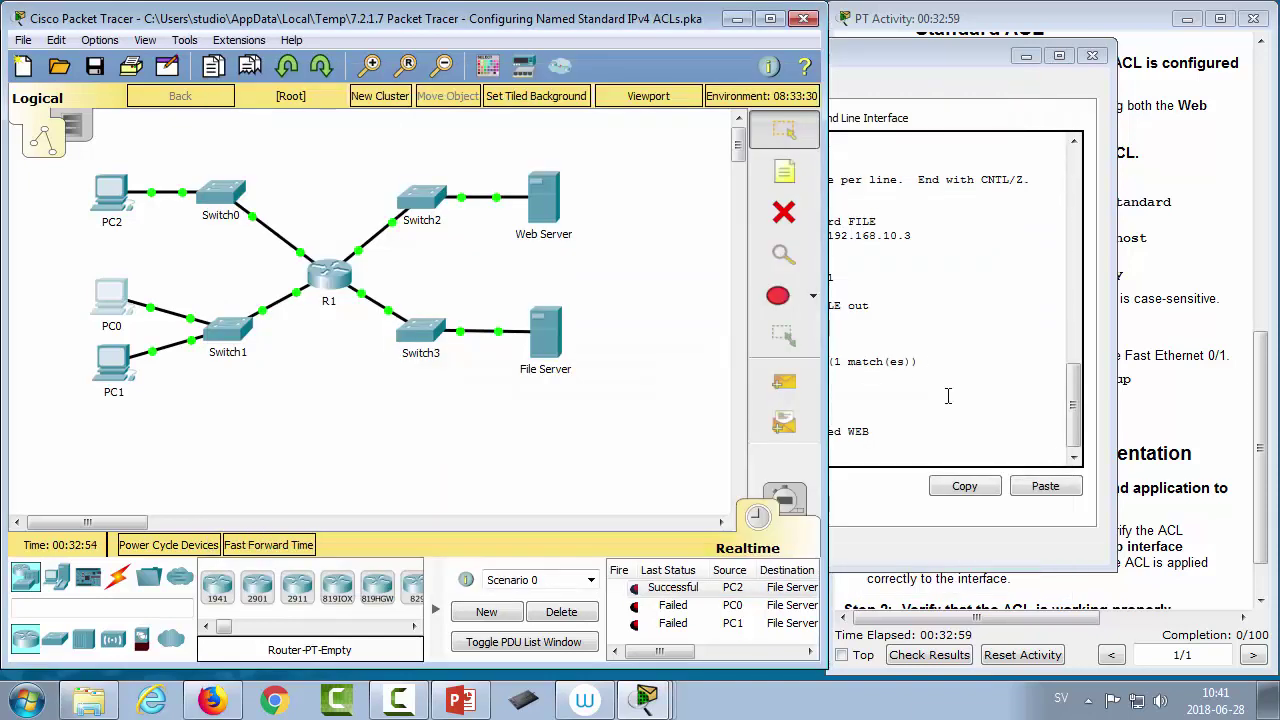
click(795, 460)
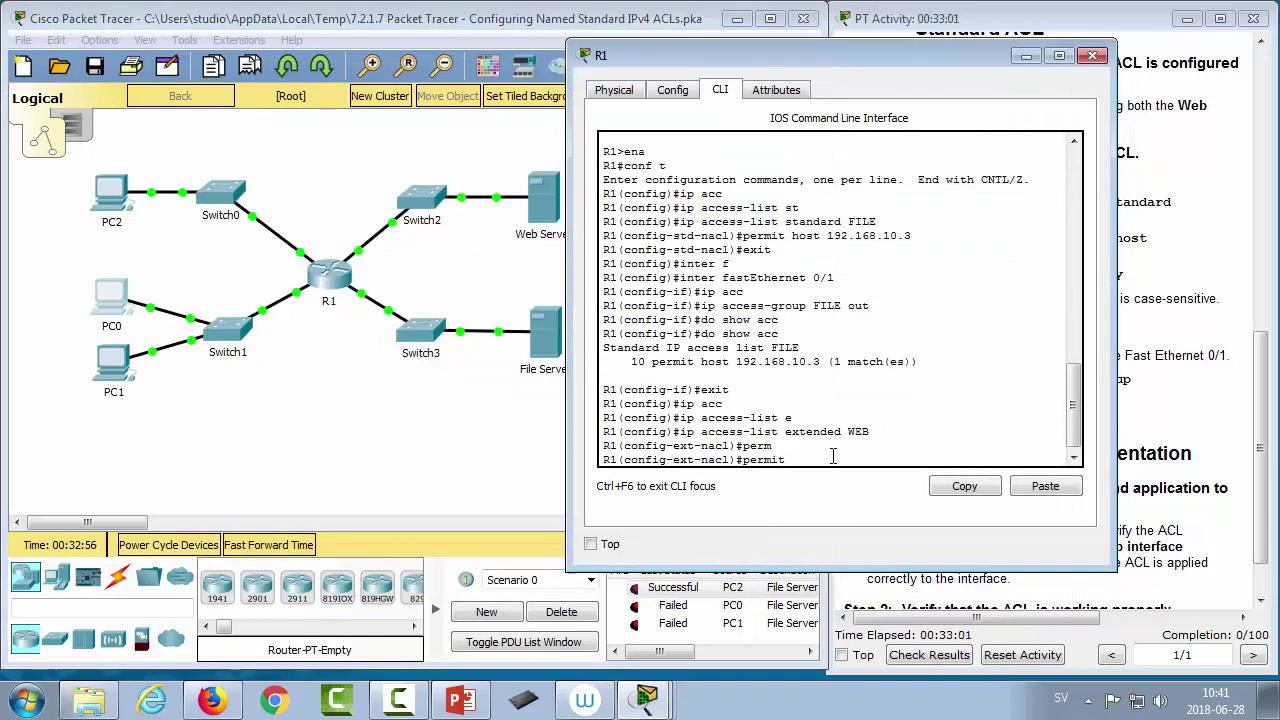
text(192.1)
text(68.20.0 255)
text(.255)
key(BackSpace)
key(BackSpace)
key(BackSpace)
key(BackSpace)
key(BackSpace)
key(BackSpace)
key(BackSpace)
key(BackSpace)
key(BackSpace)
key(BackSpace)
key(BackSpace)
key(BackSpace)
text(0.0 0.0.0.255 ?)
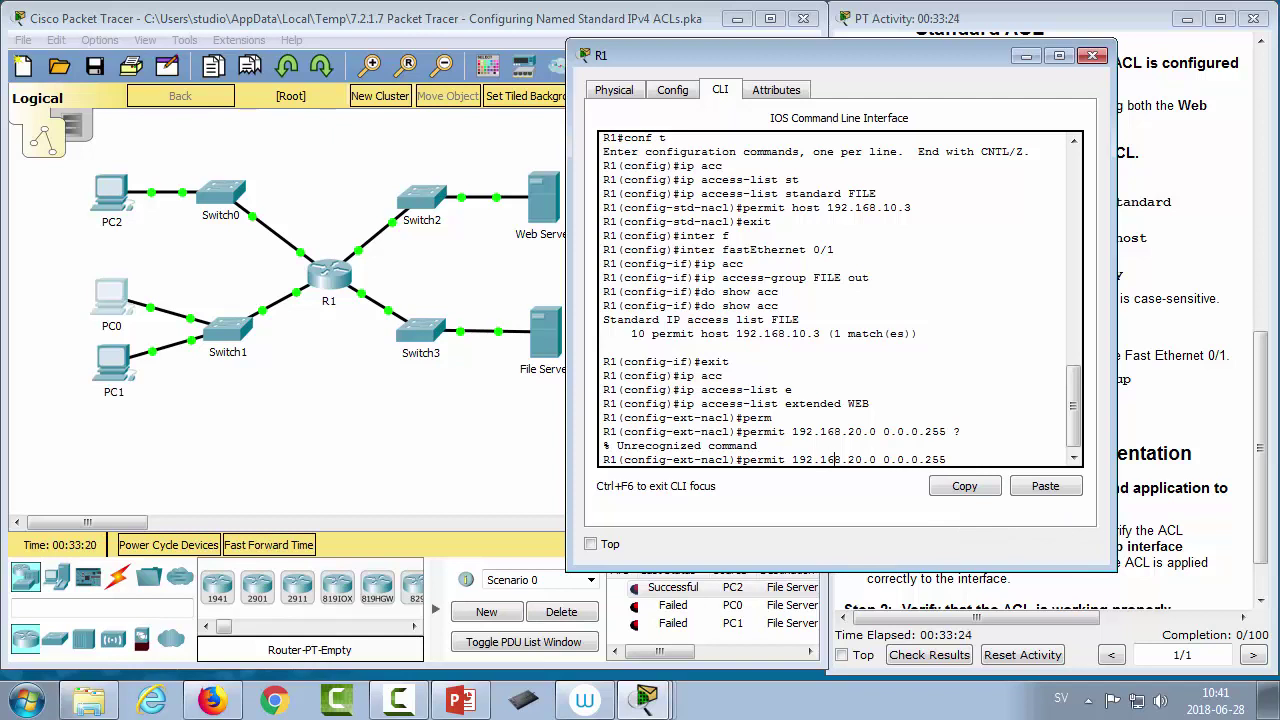
click(793, 459)
text(tcp )
text( ?)
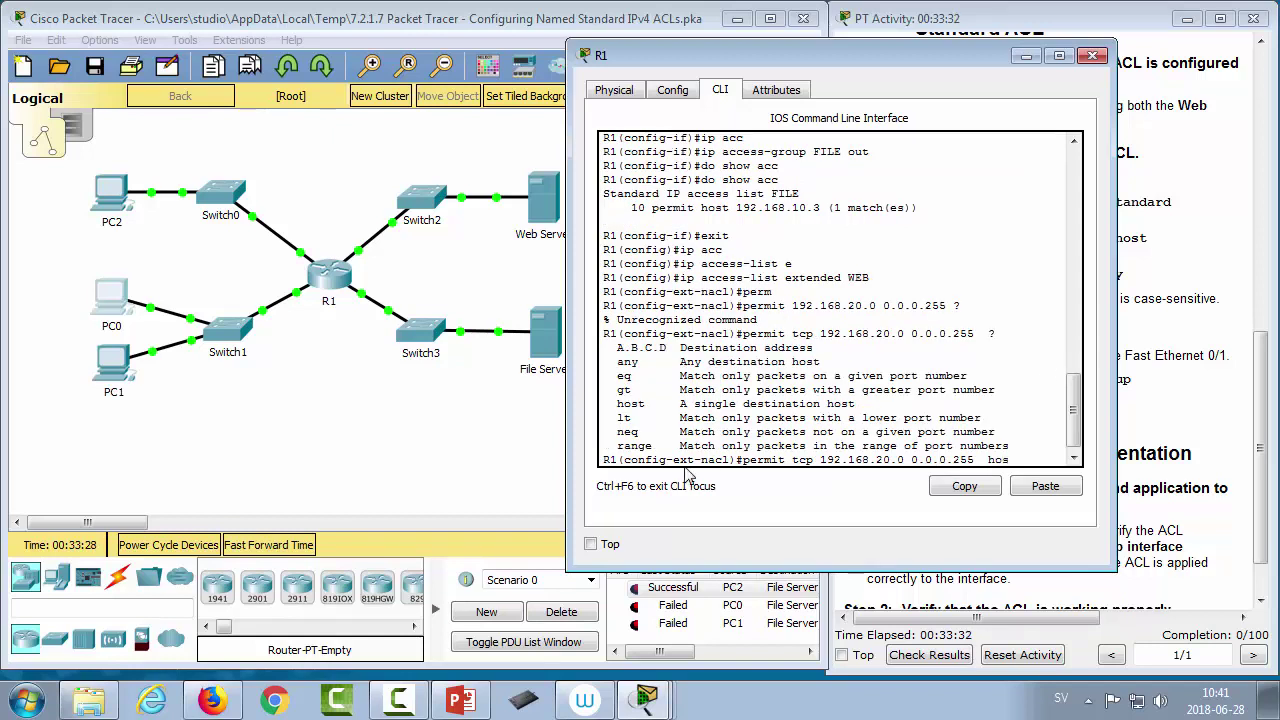
Step: Verify the Web Server's address and finish the rule with host 192.168.100.100 eq 80
click(544, 200)
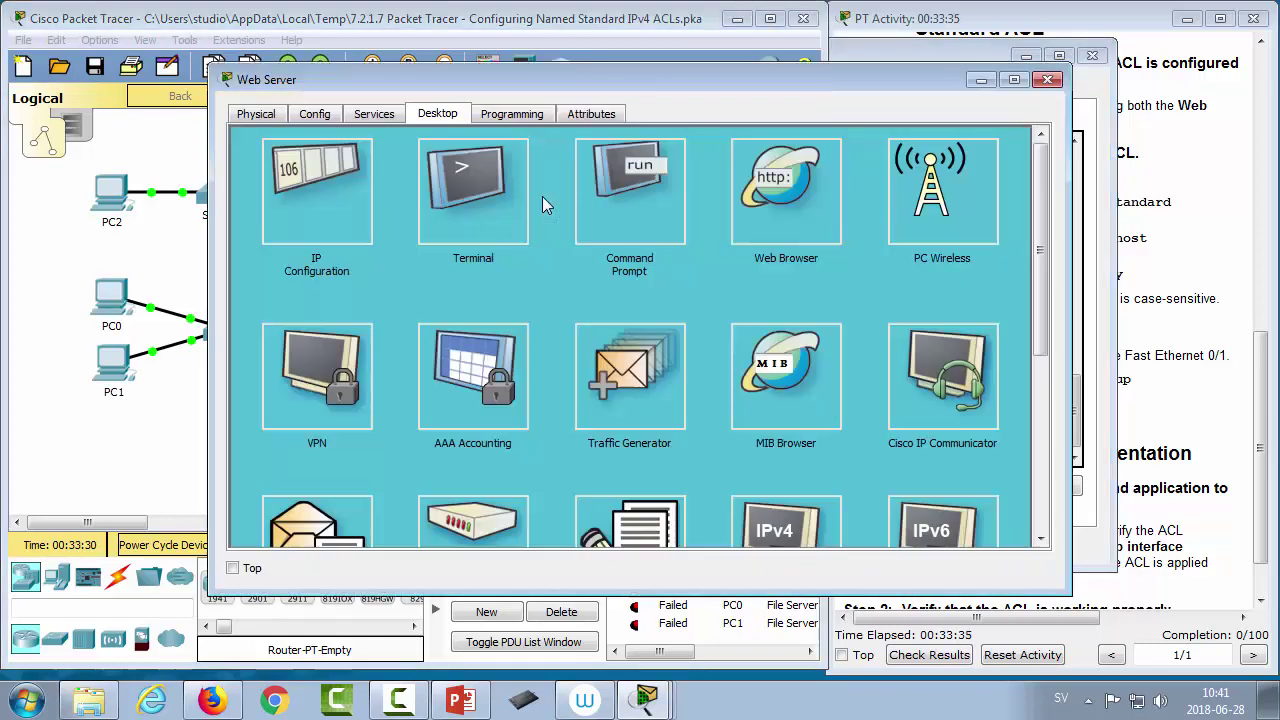
click(305, 186)
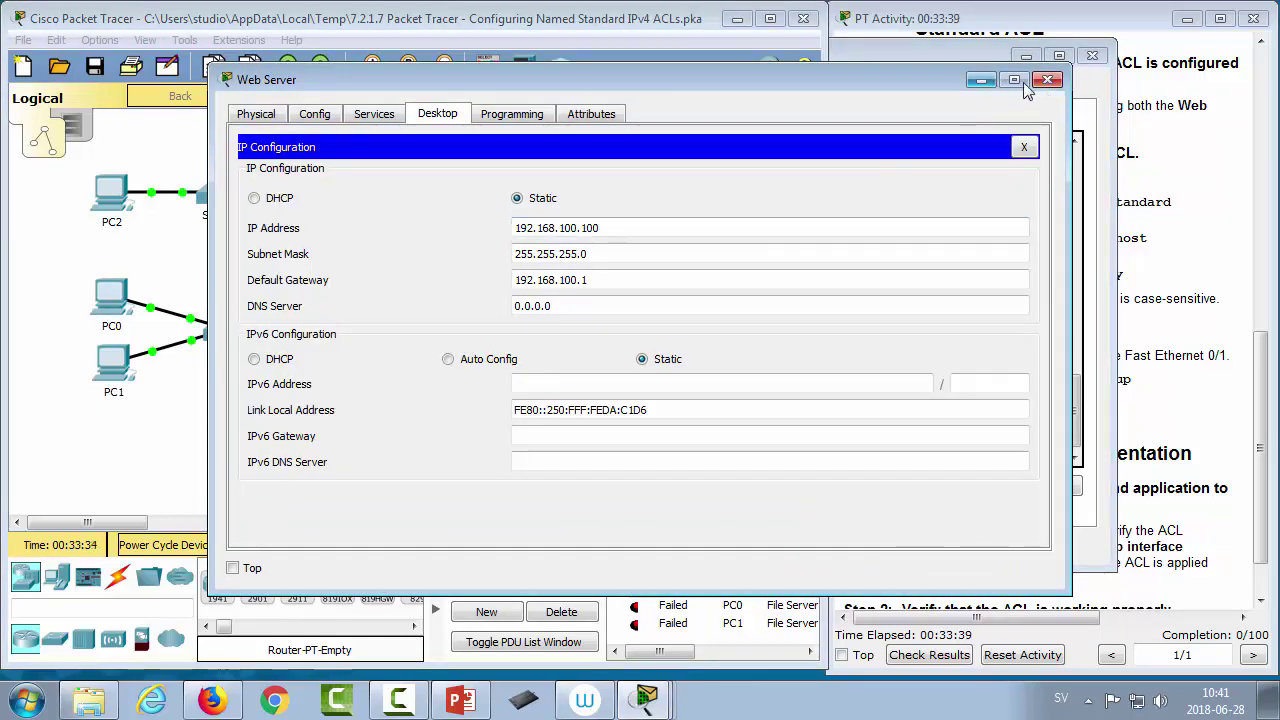
click(978, 80)
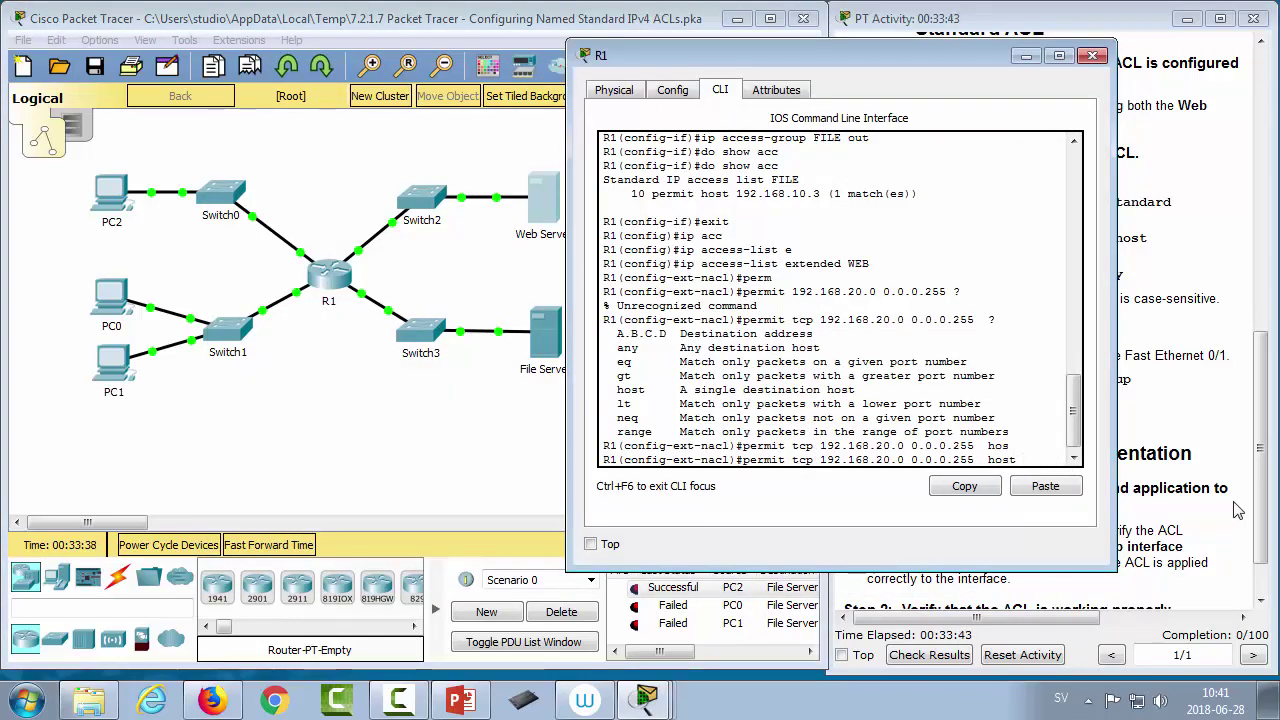
text(192.168.1)
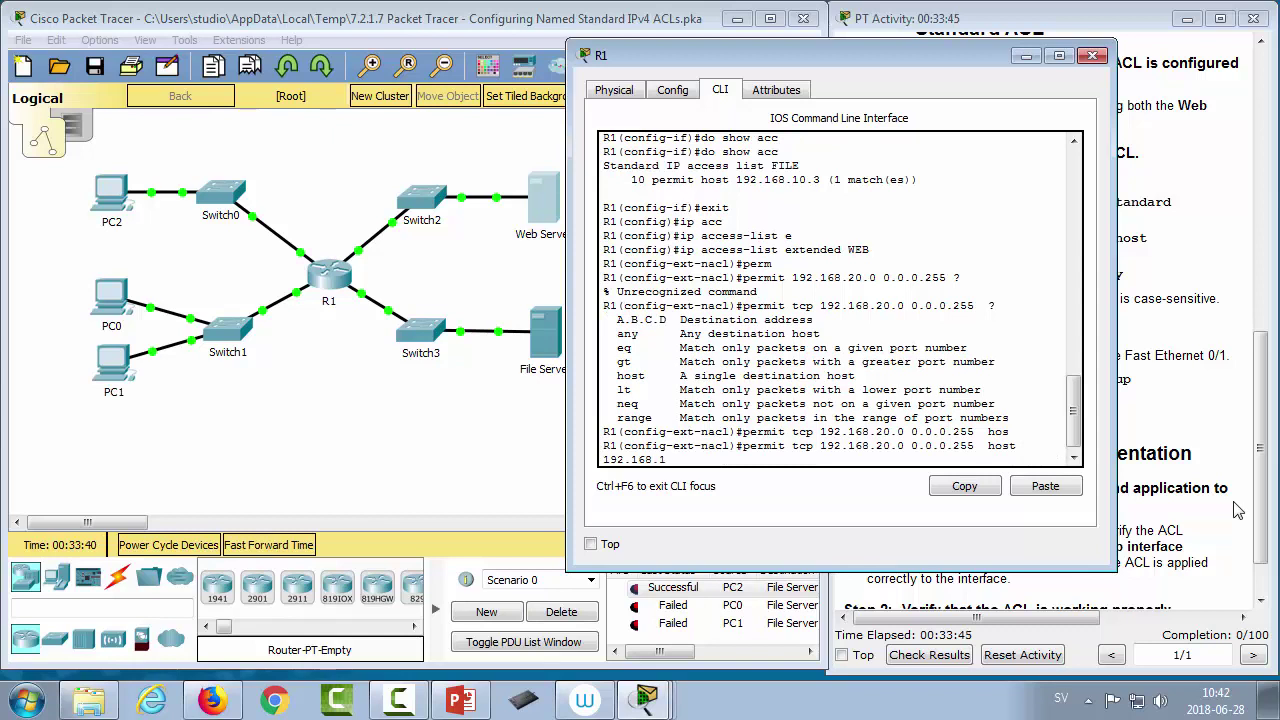
text(00.100 eq 80)
key(Return)
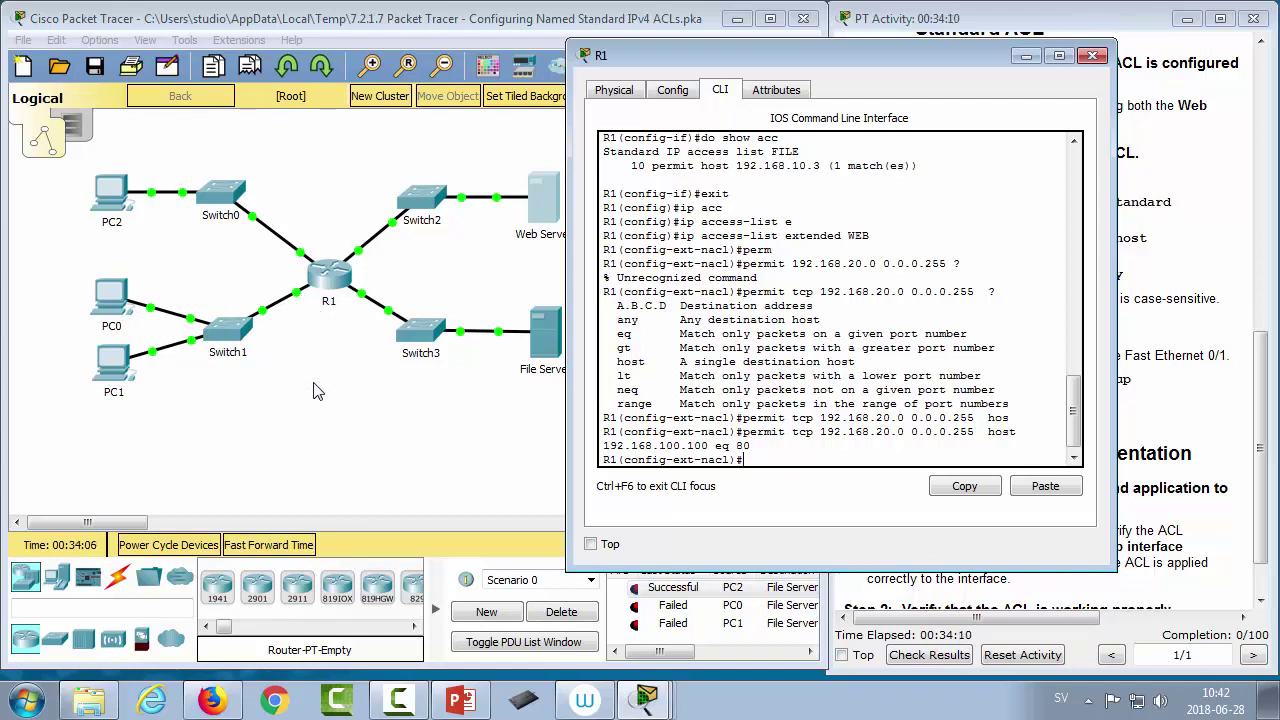
click(299, 302)
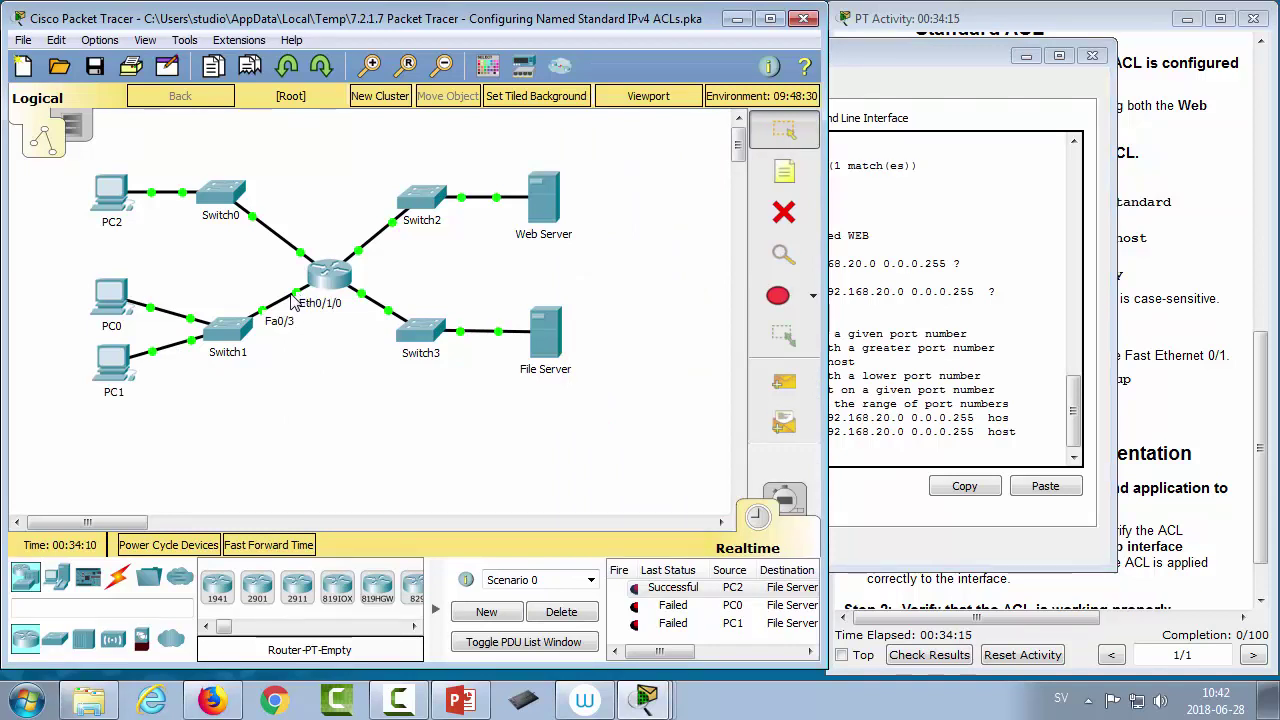
Step: Exit the WEB list and enter interface Ethernet 0/1/0 configuration after checking R1's port name
click(968, 445)
text(exit)
key(Return)
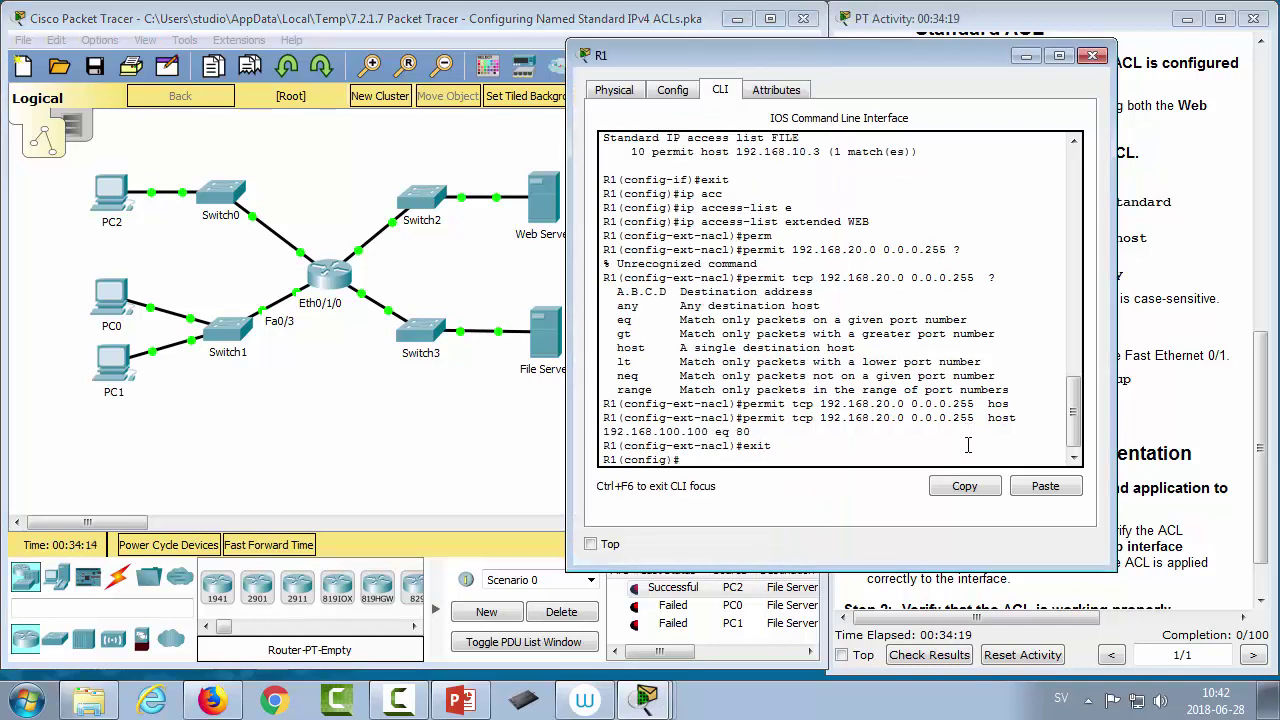
text(inter)
key(Tab)
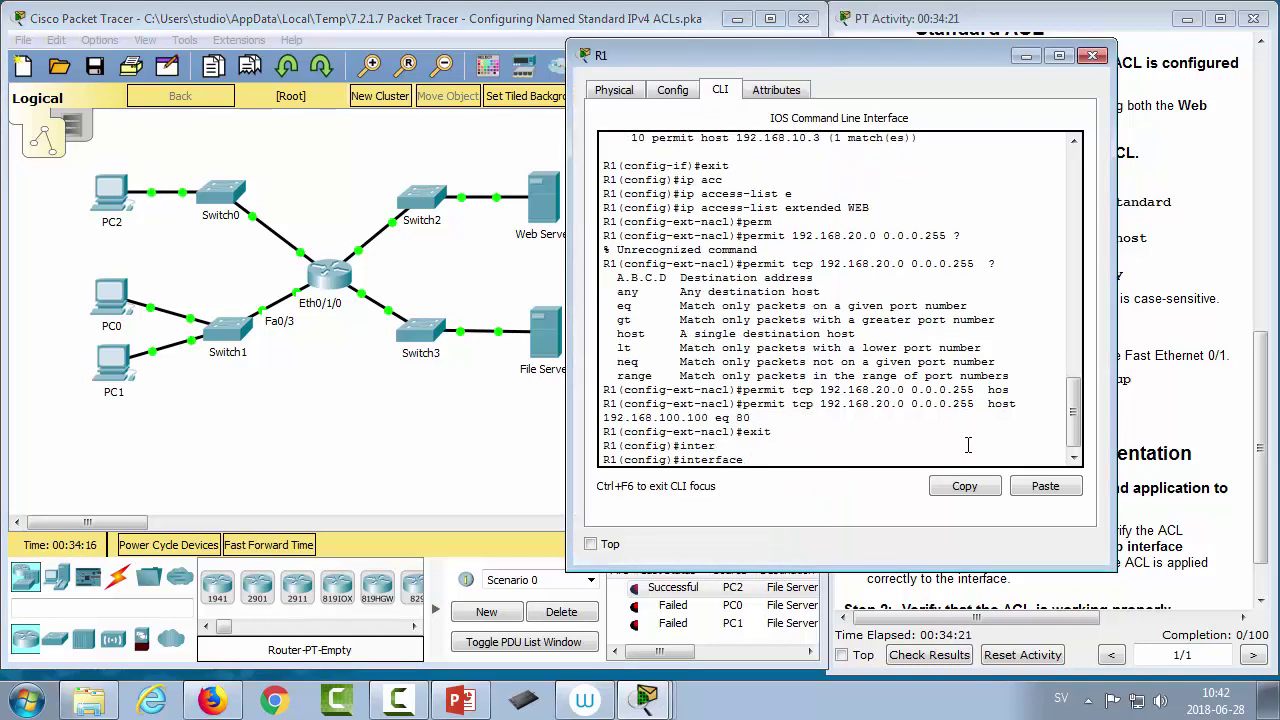
text(e)
key(Tab)
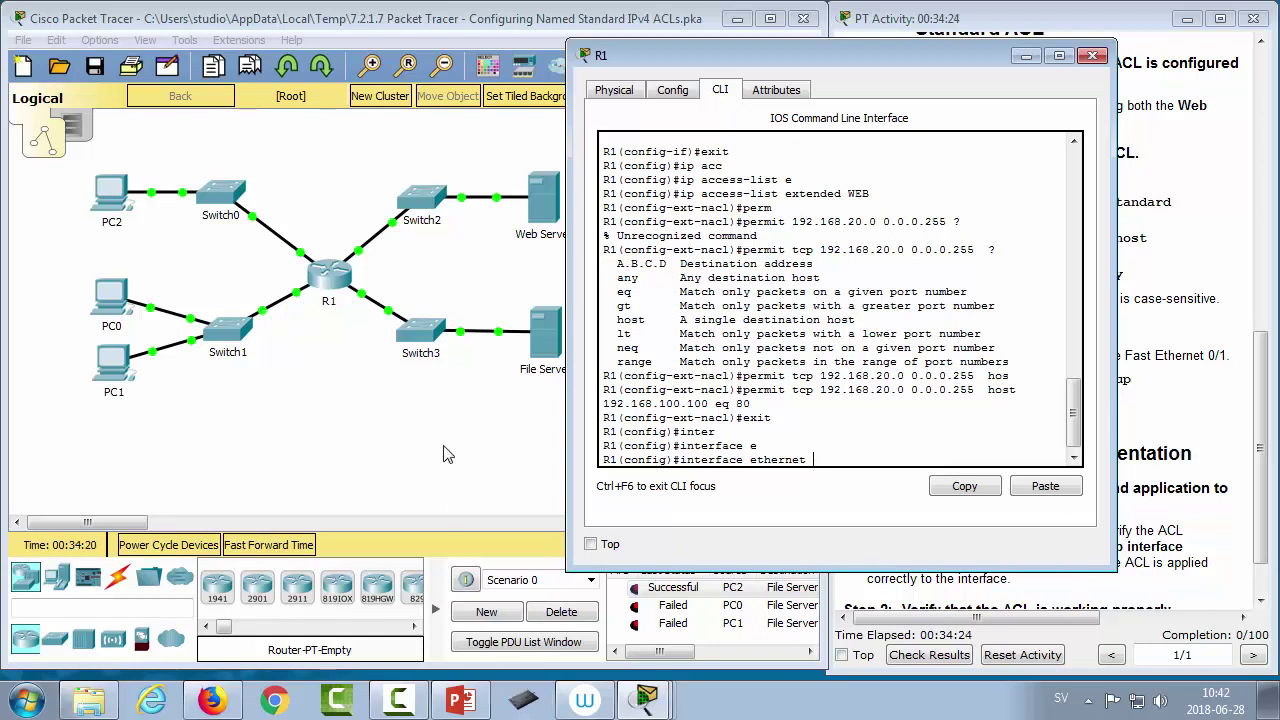
click(333, 350)
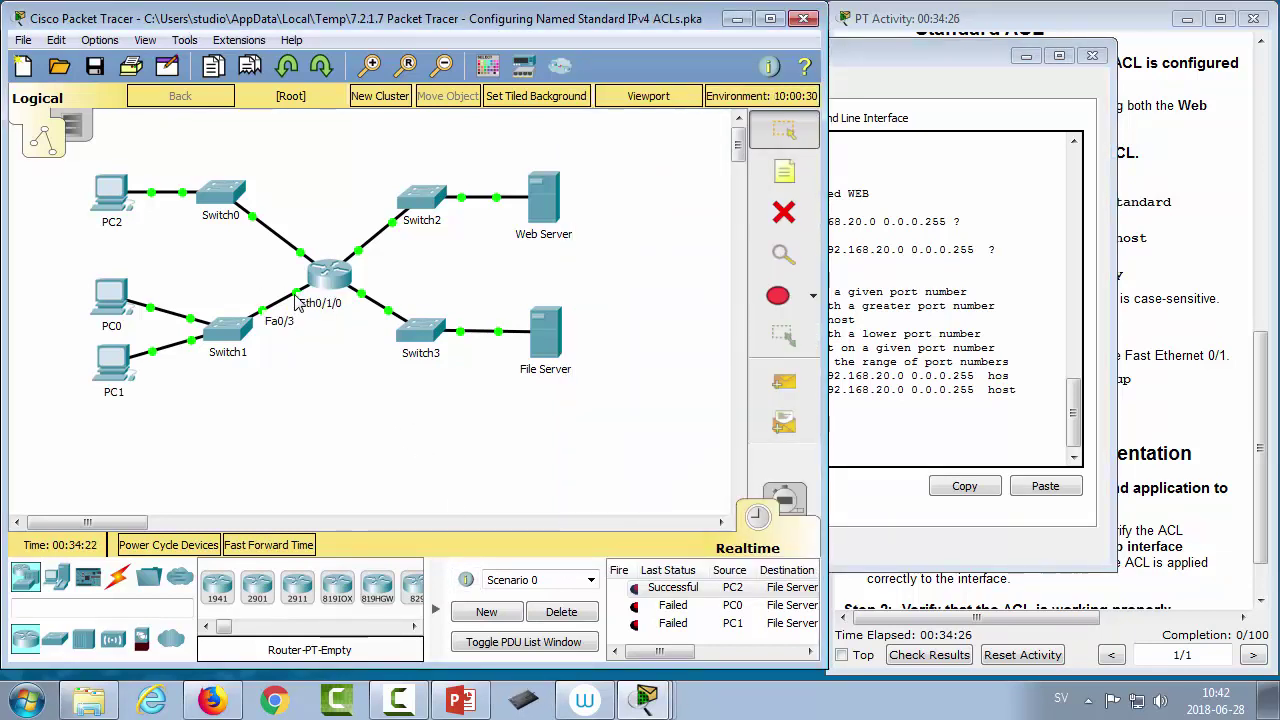
click(935, 414)
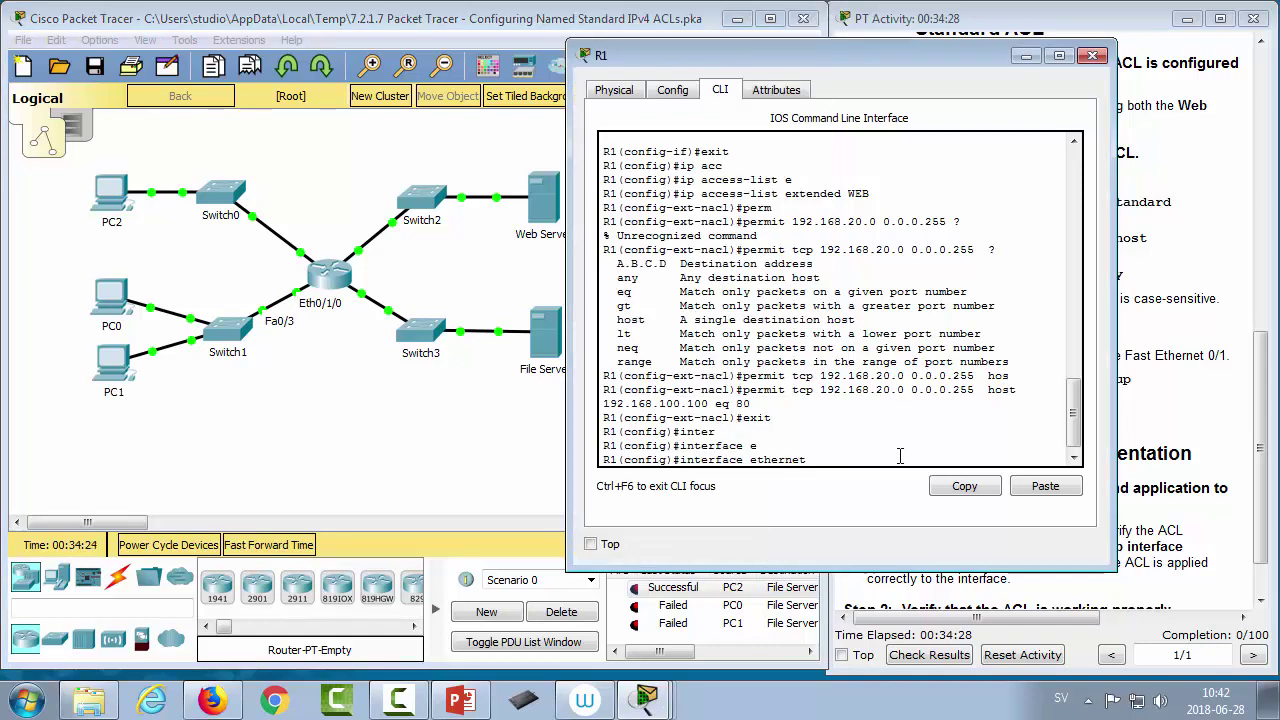
text(0/1/0)
key(Return)
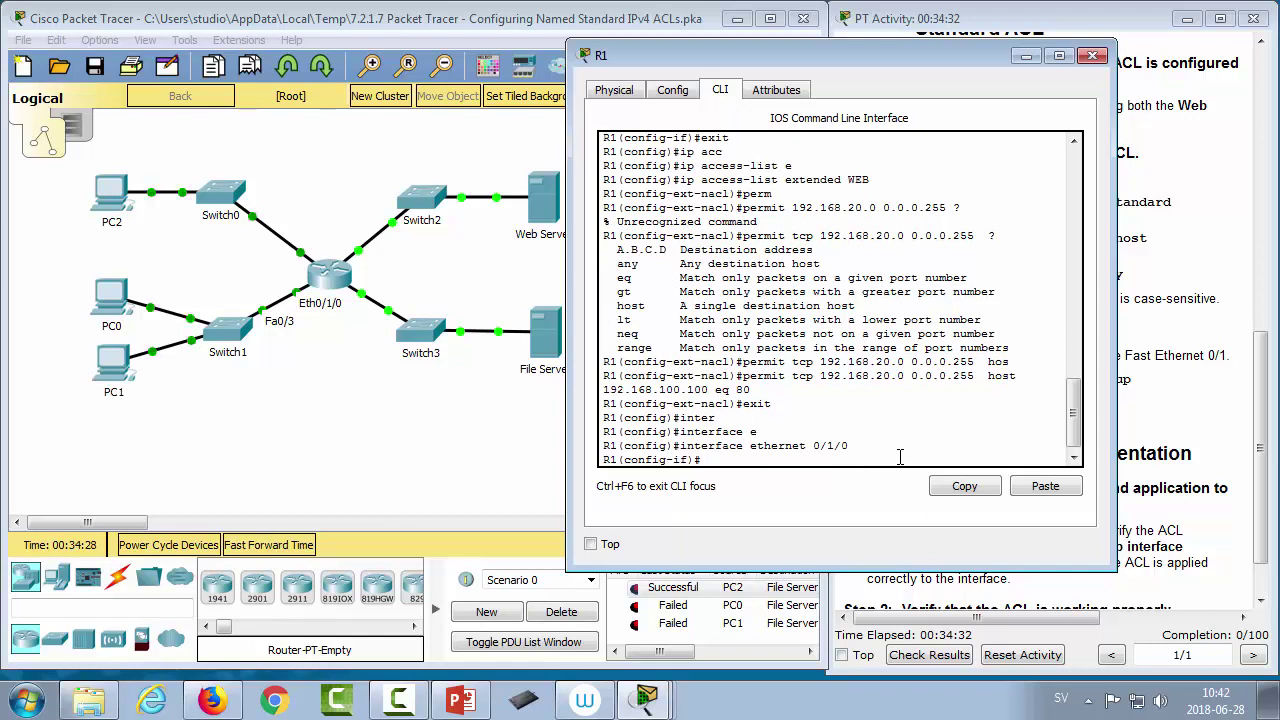
Step: Run 'ip access-group WEB in' on Ethernet 0/1/0
text(ip acc)
key(Tab)
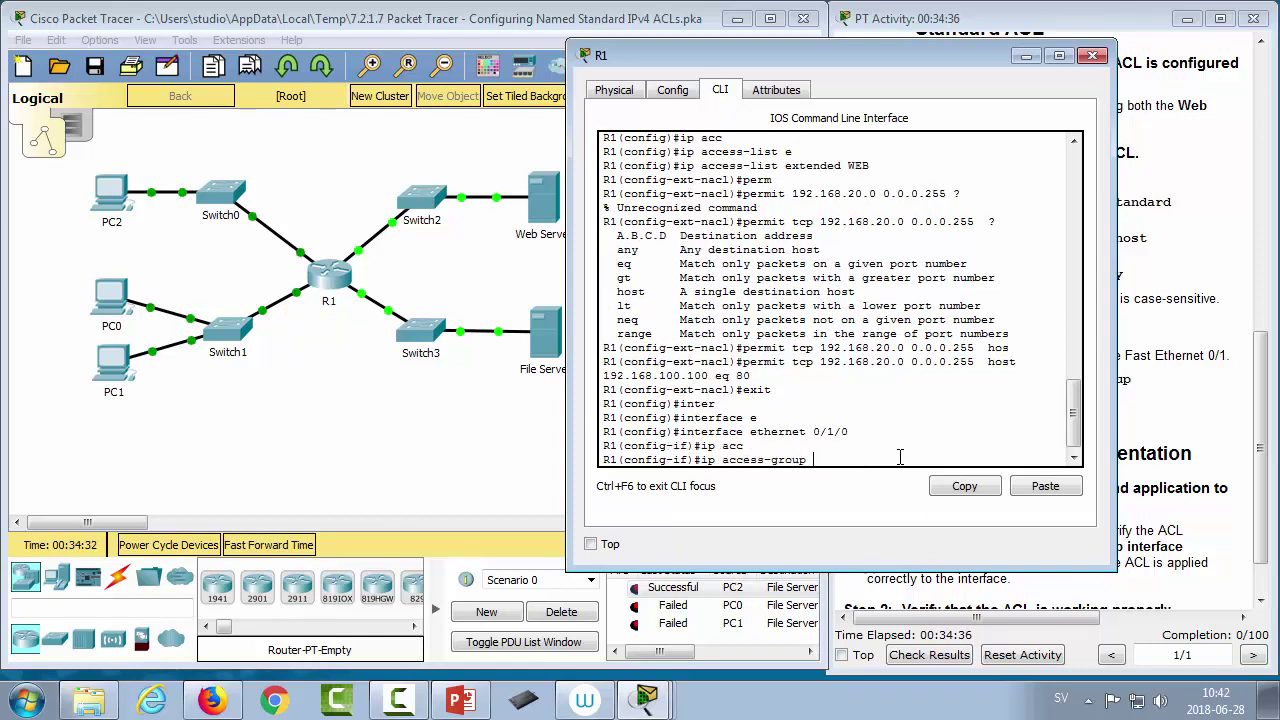
text(WEB in)
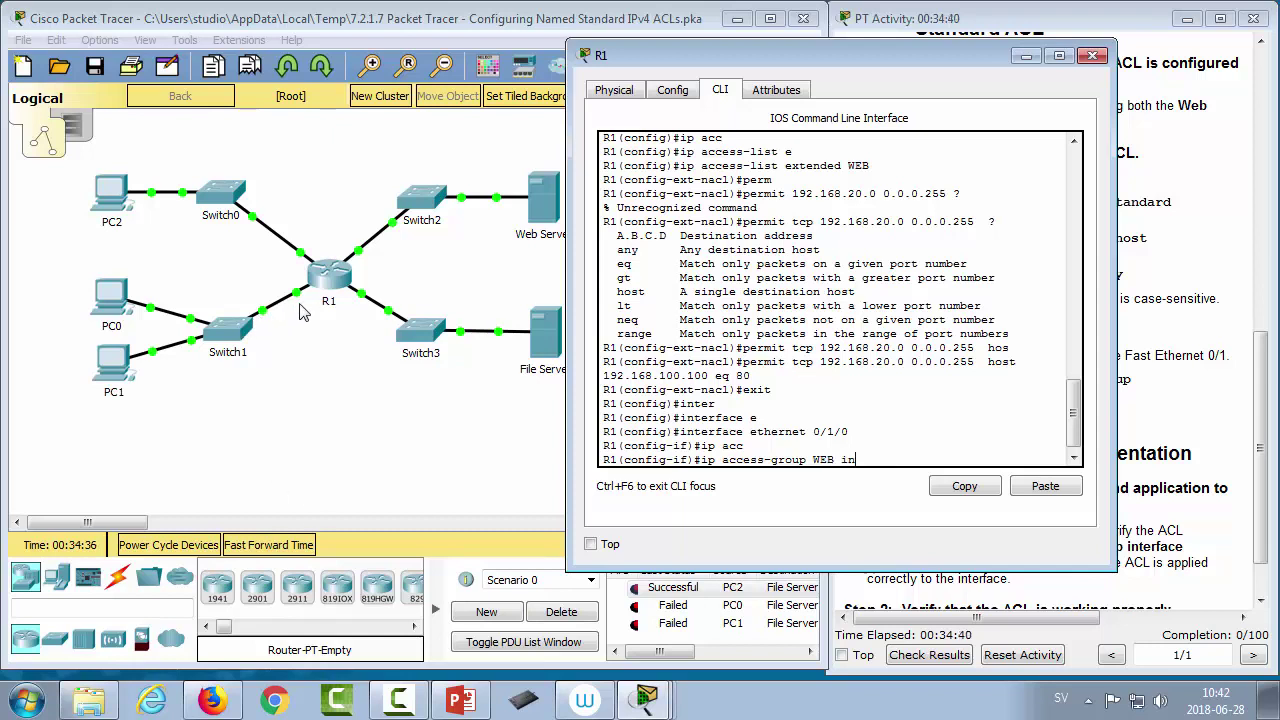
key(Return)
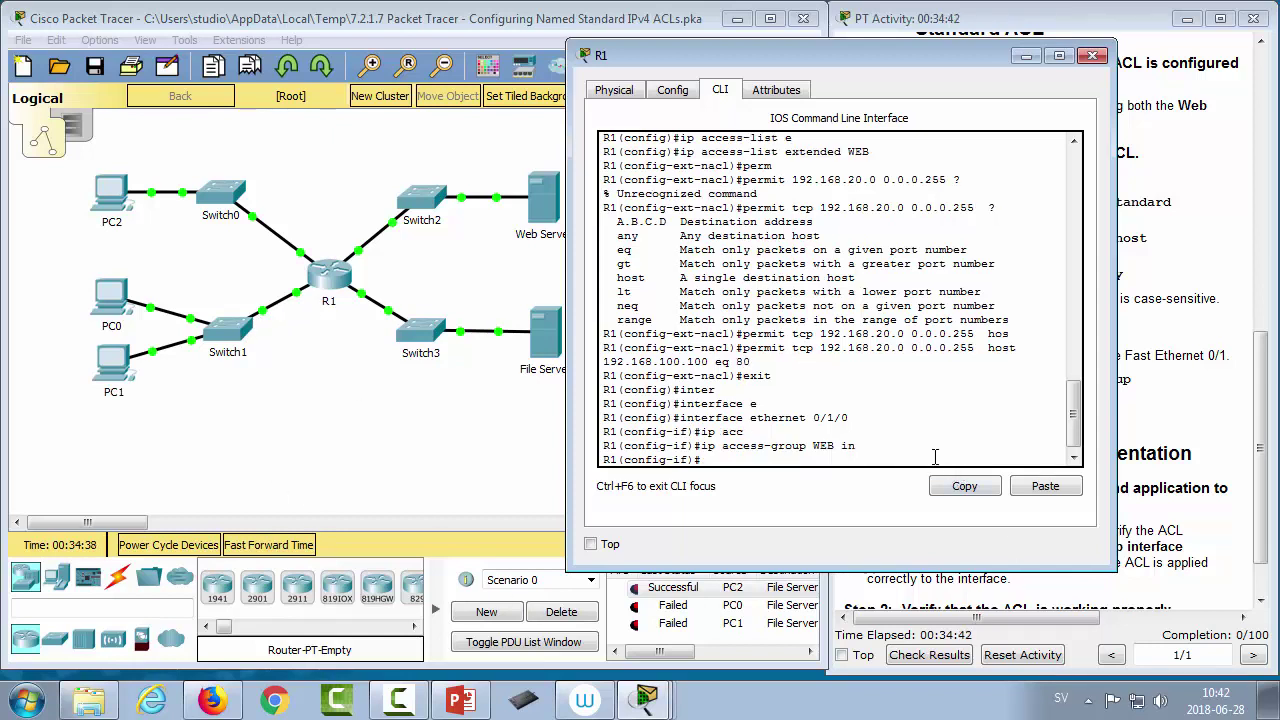
Step: Clear the earlier ping results and load 192.168.100.100 in PC1's web browser
click(1094, 55)
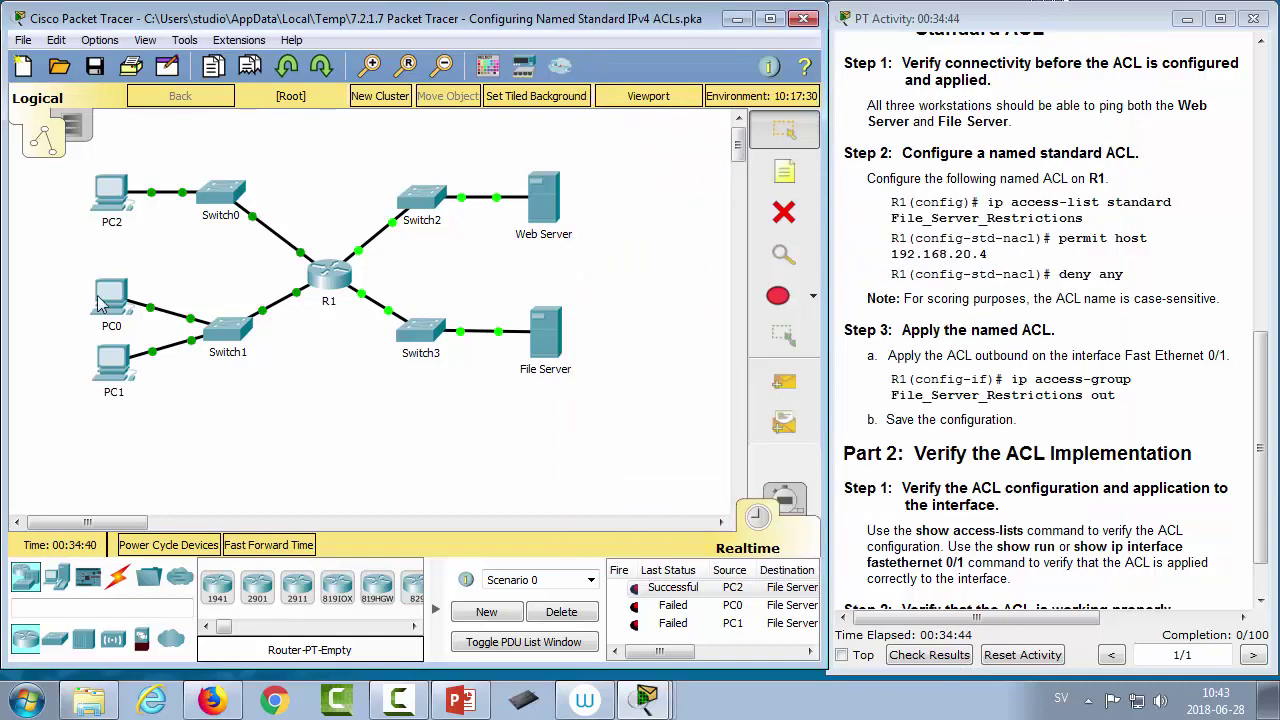
click(561, 611)
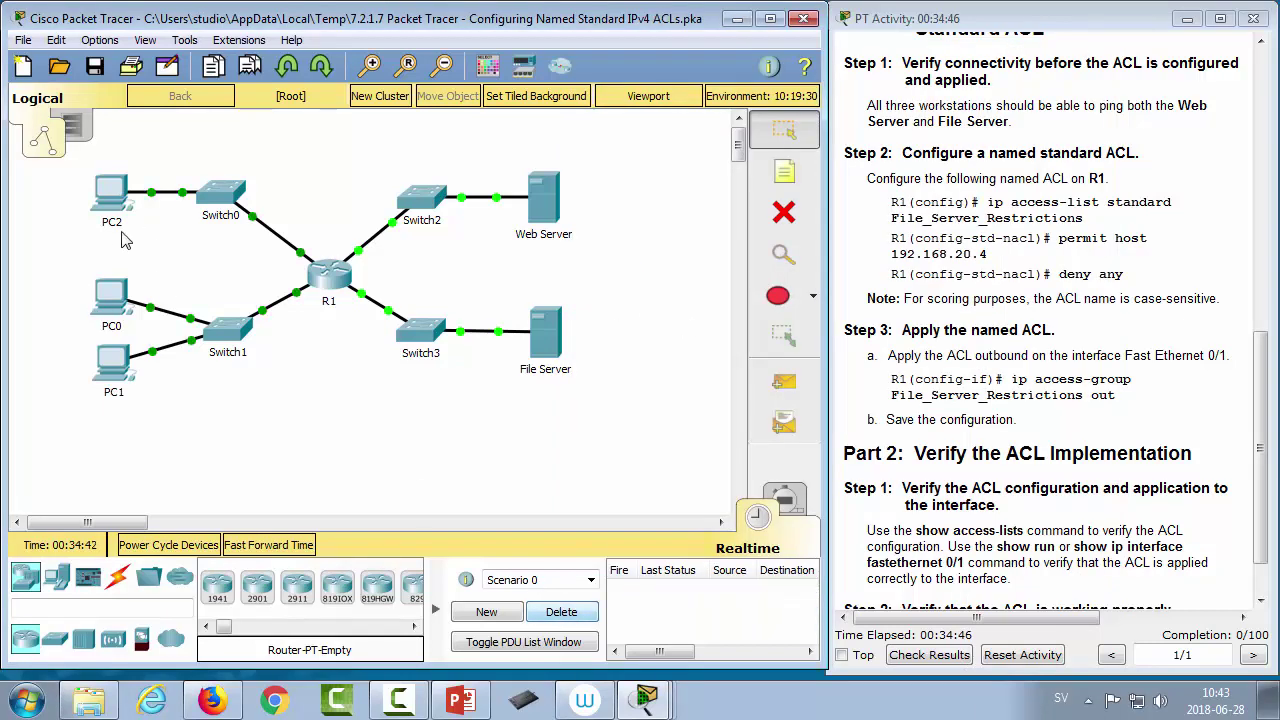
click(113, 362)
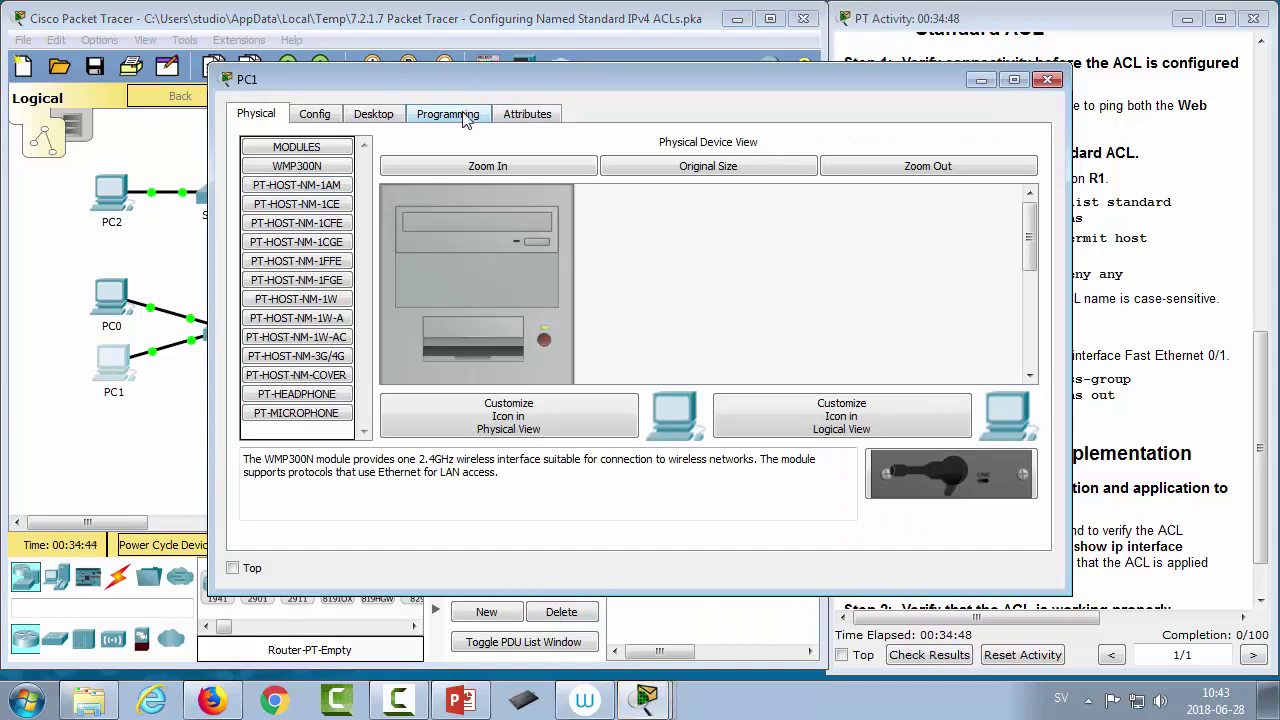
click(374, 114)
click(900, 206)
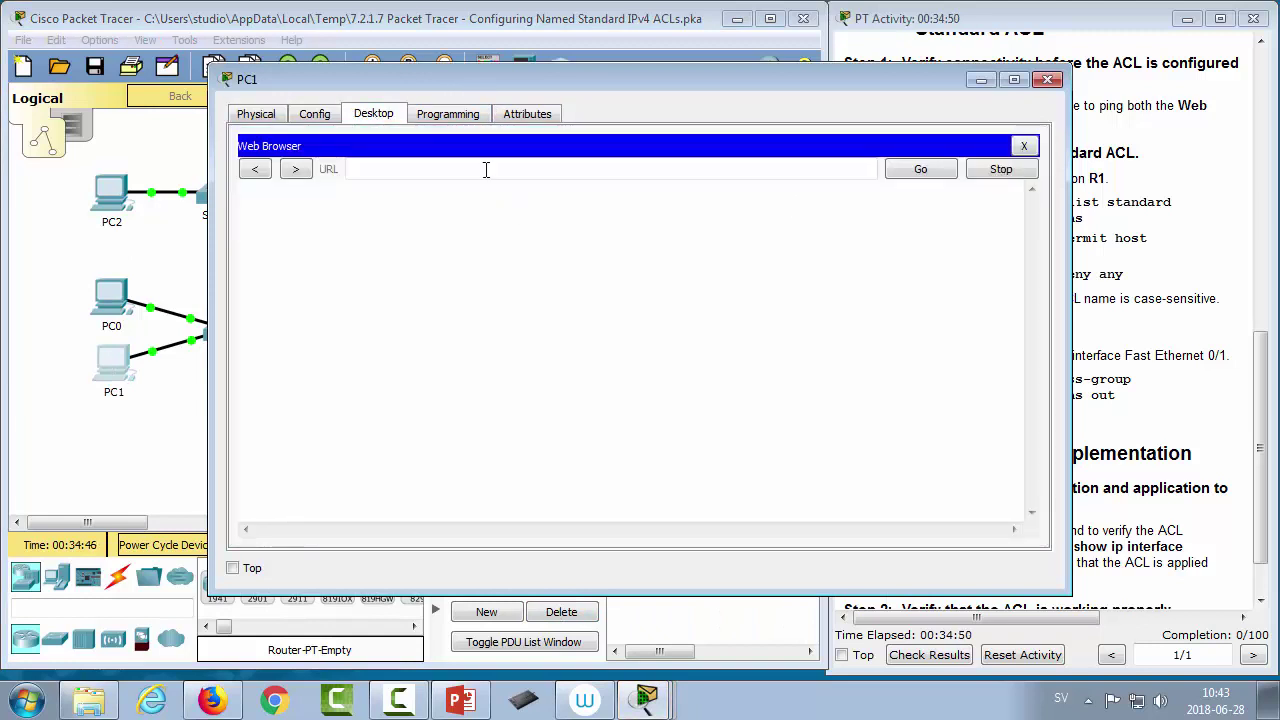
text(192.168.100.100)
key(Return)
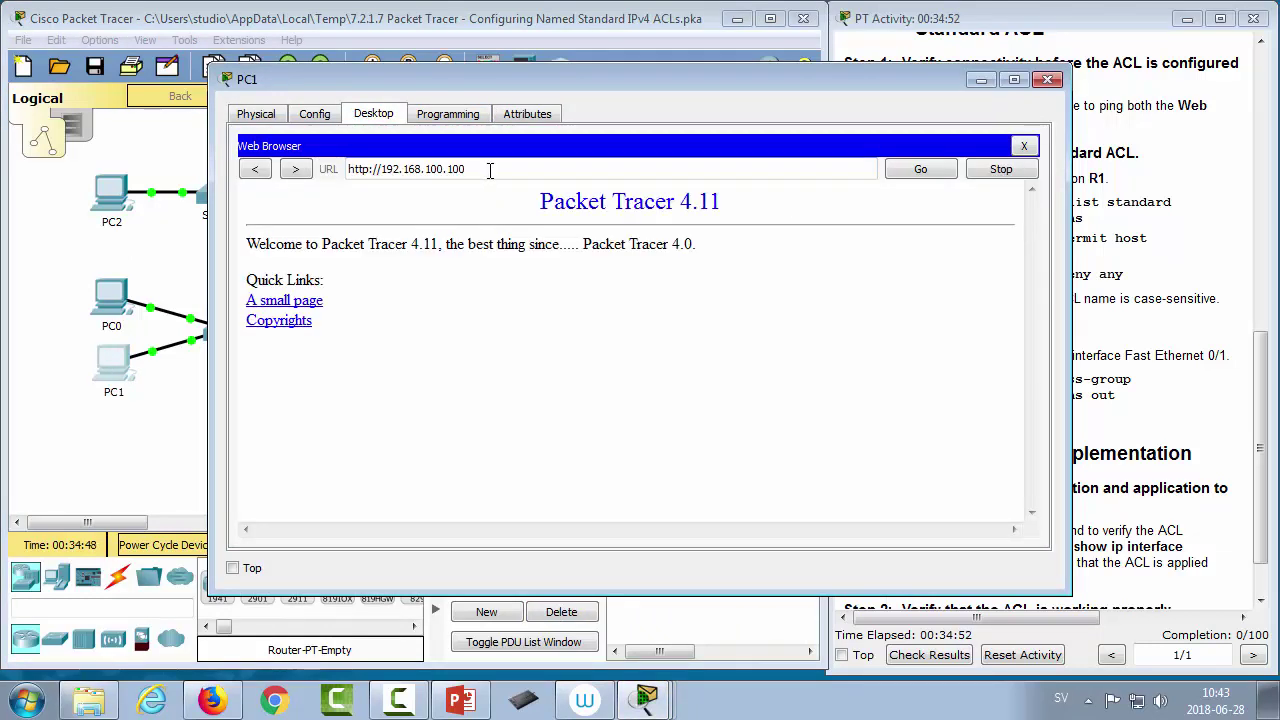
Step: Send a simple PDU from PC1 to the Web Server, which fails, then reopen R1's CLI
click(1047, 79)
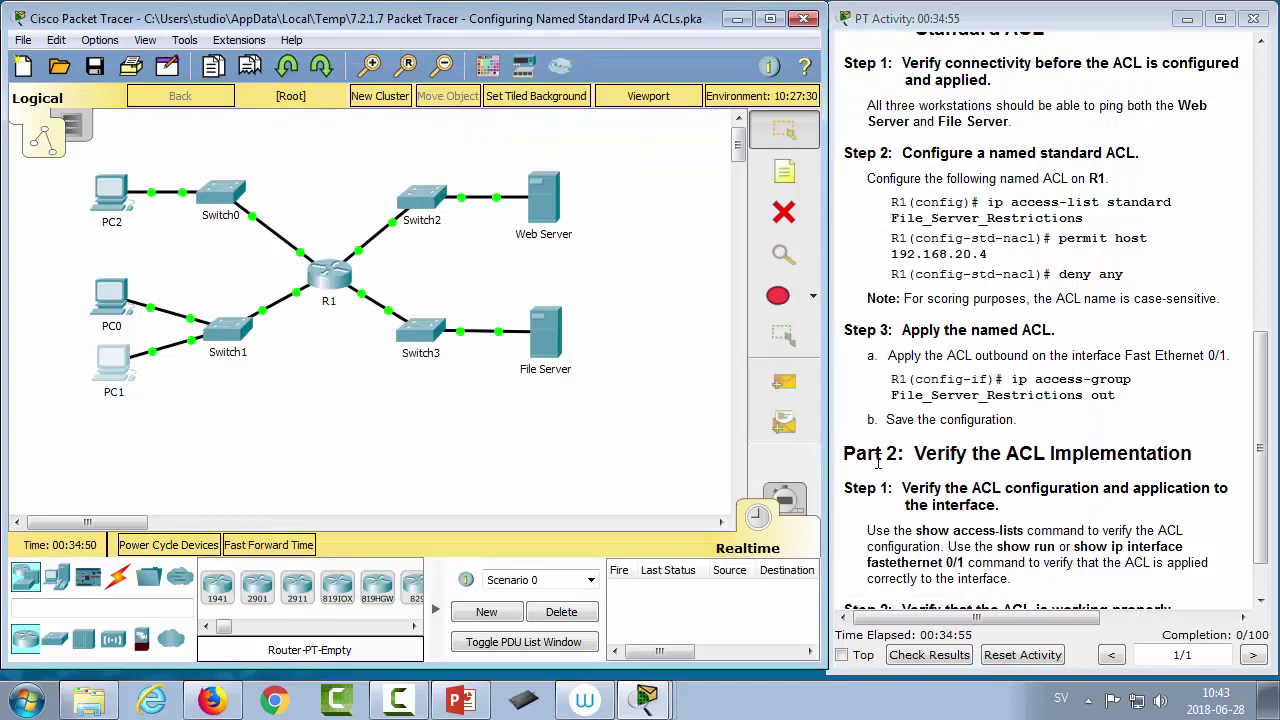
click(784, 385)
click(114, 362)
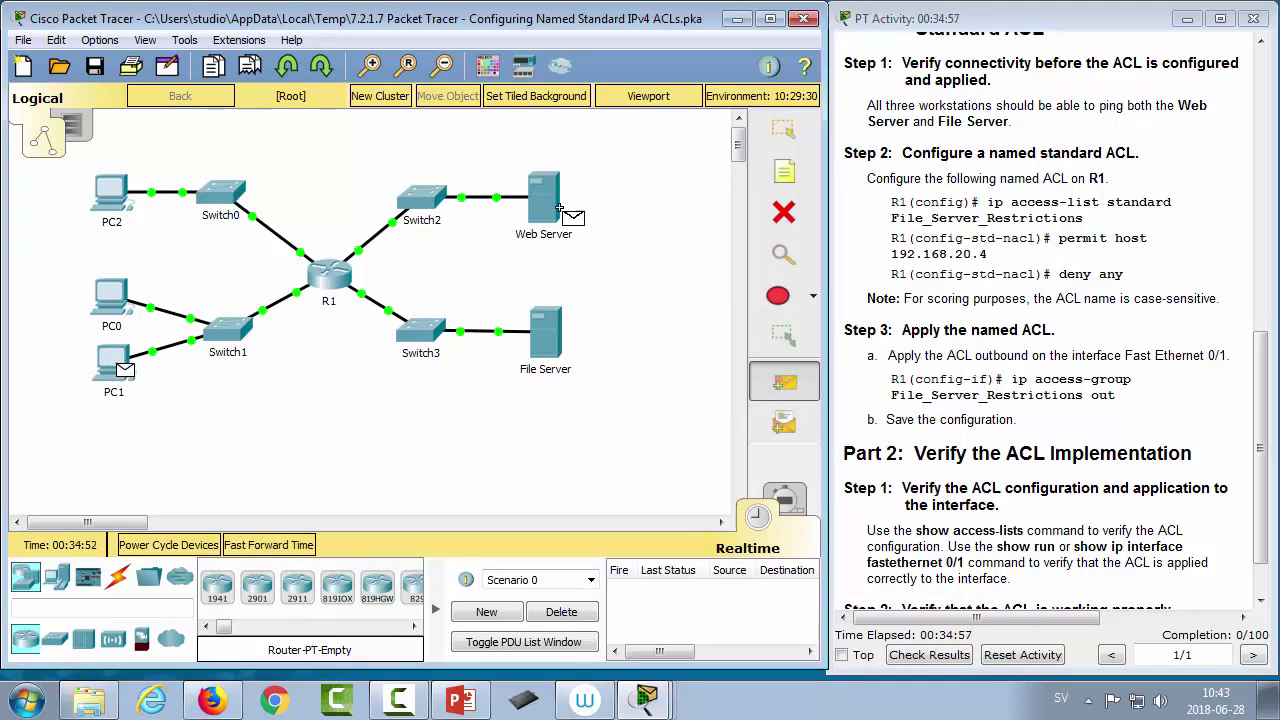
click(543, 208)
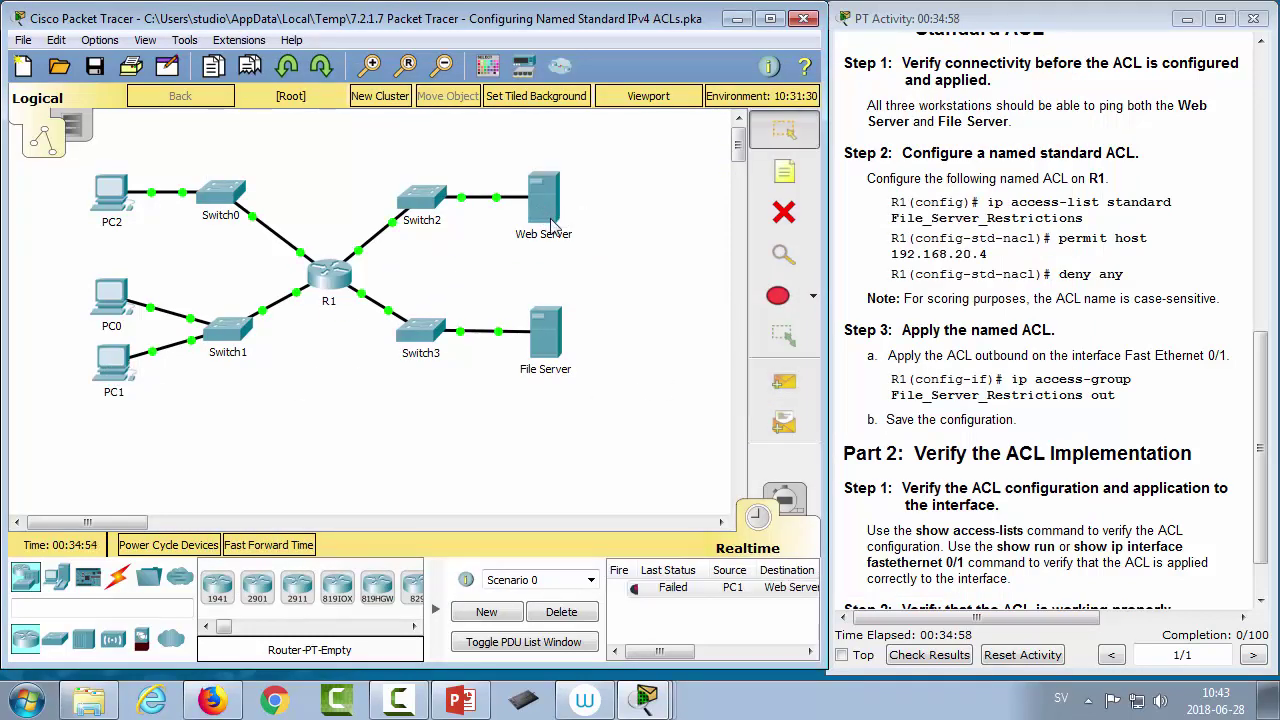
click(332, 282)
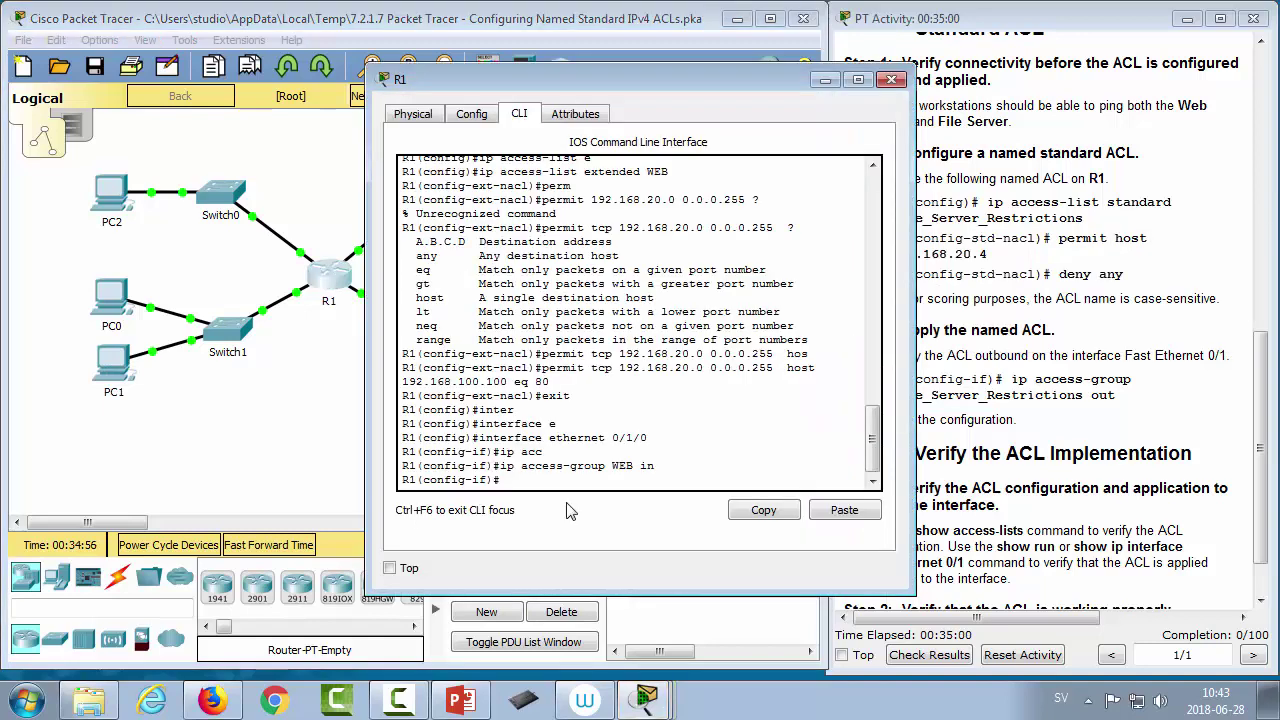
Step: Exit to privileged mode with end and run show access-lists, highlighting the WEB entry's matches
text(end)
key(Return)
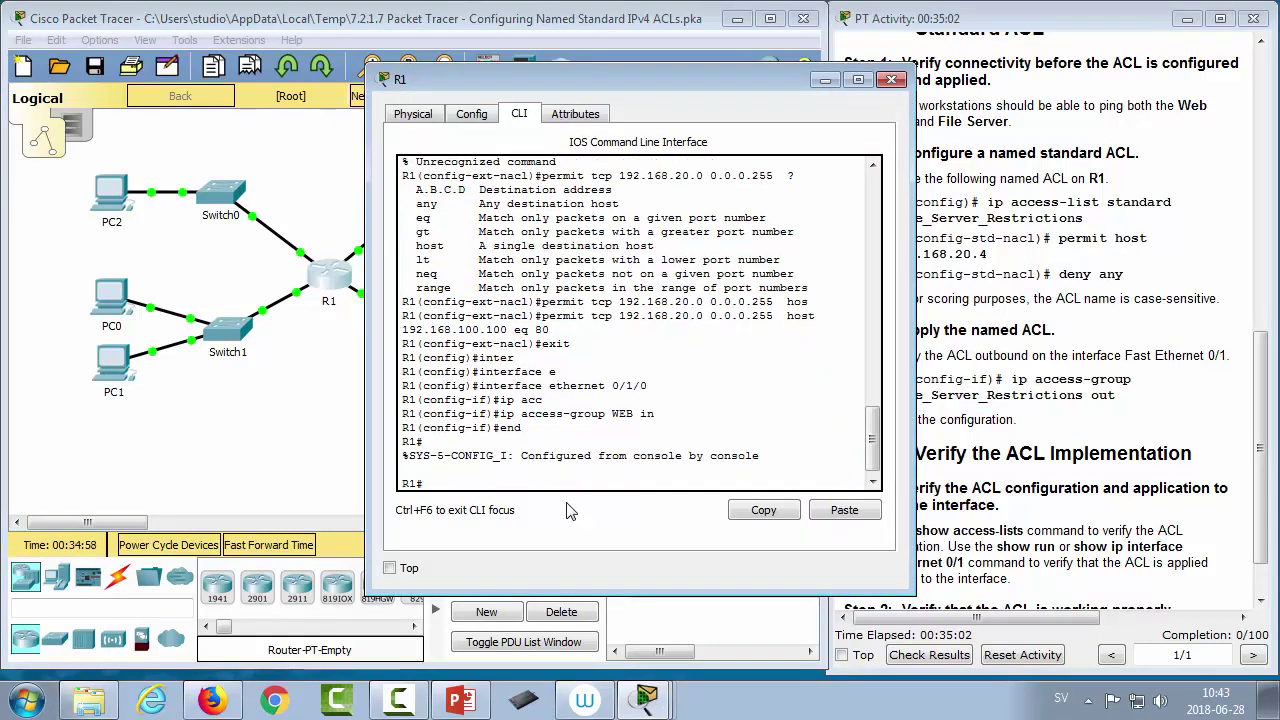
text(show acc)
key(Tab)
key(Return)
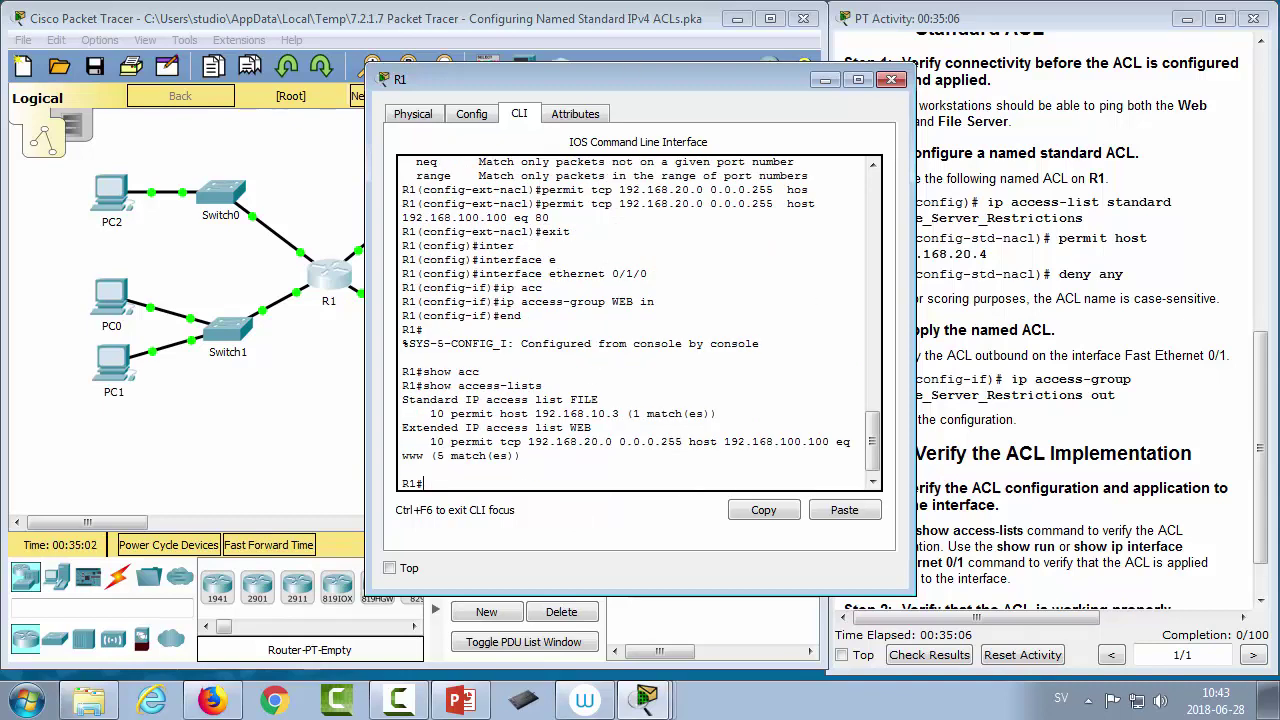
drag(430, 428, 585, 441)
click(586, 467)
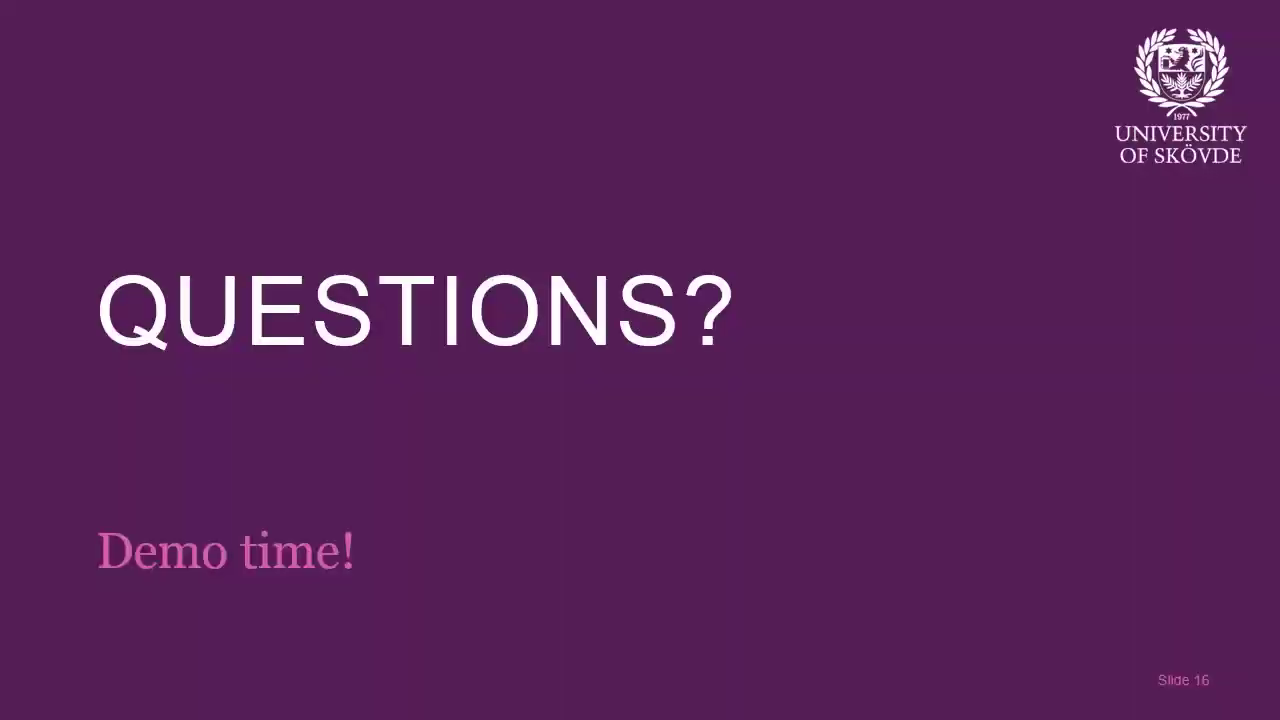
Step: Advance the slideshow to slide 17, MODIFY ACL´S, and switch back toward Packet Tracer
key(Right)
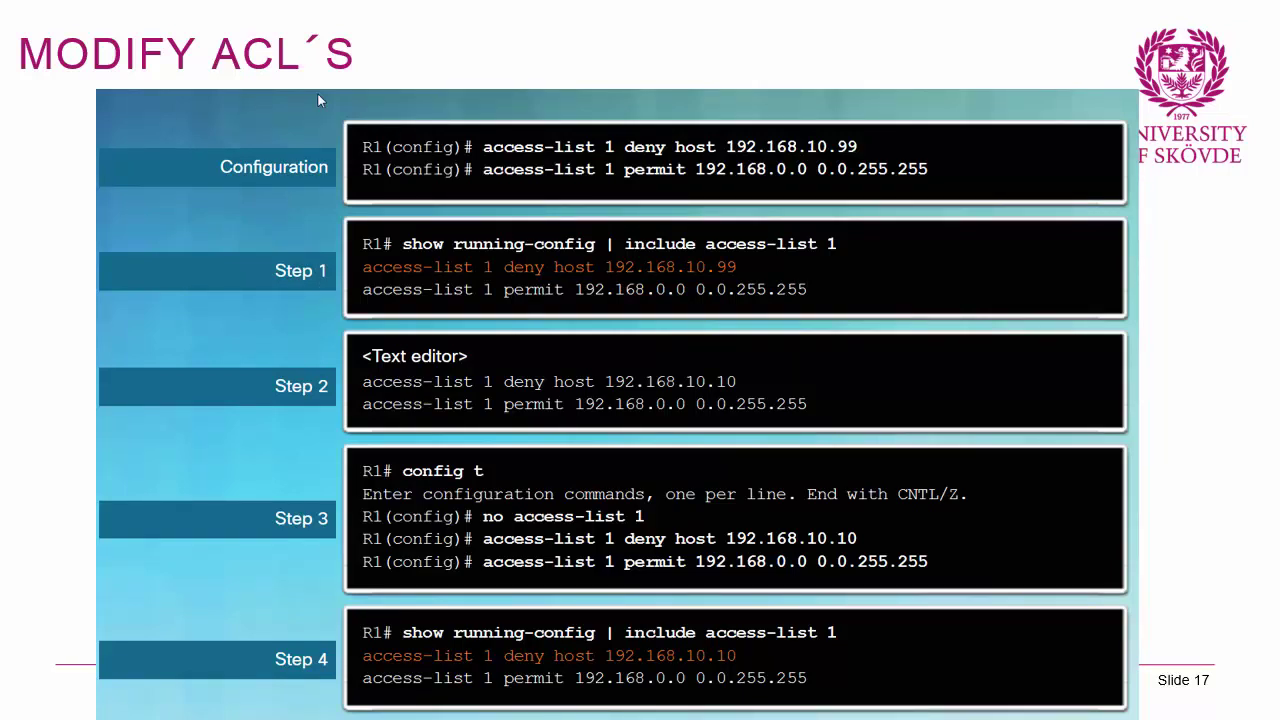
key(alt+Tab)
key(alt+Tab)
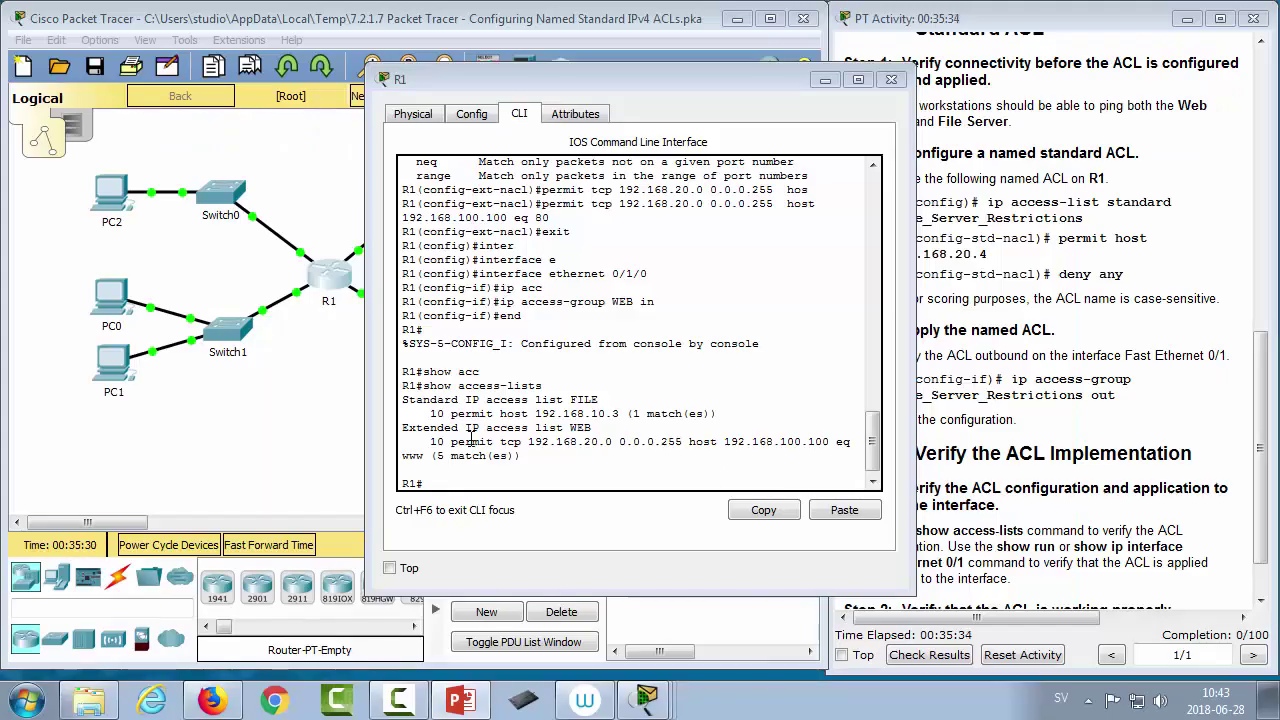
click(464, 442)
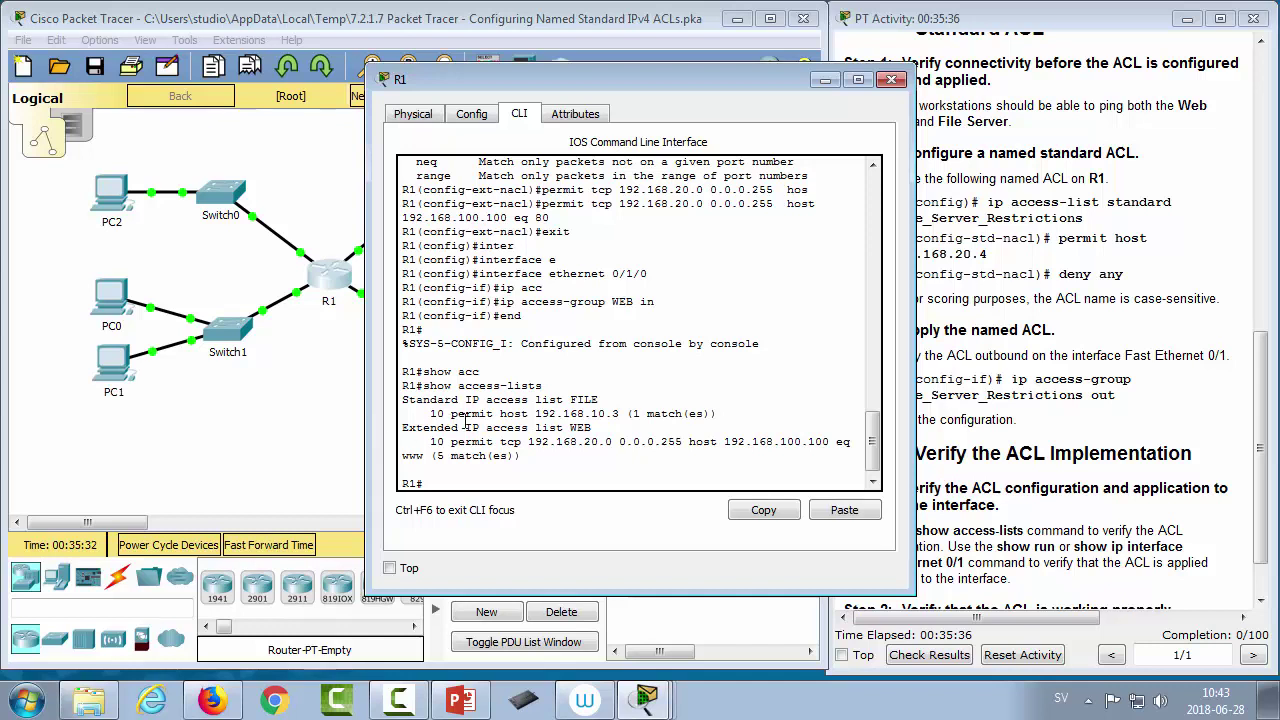
drag(410, 399, 600, 399)
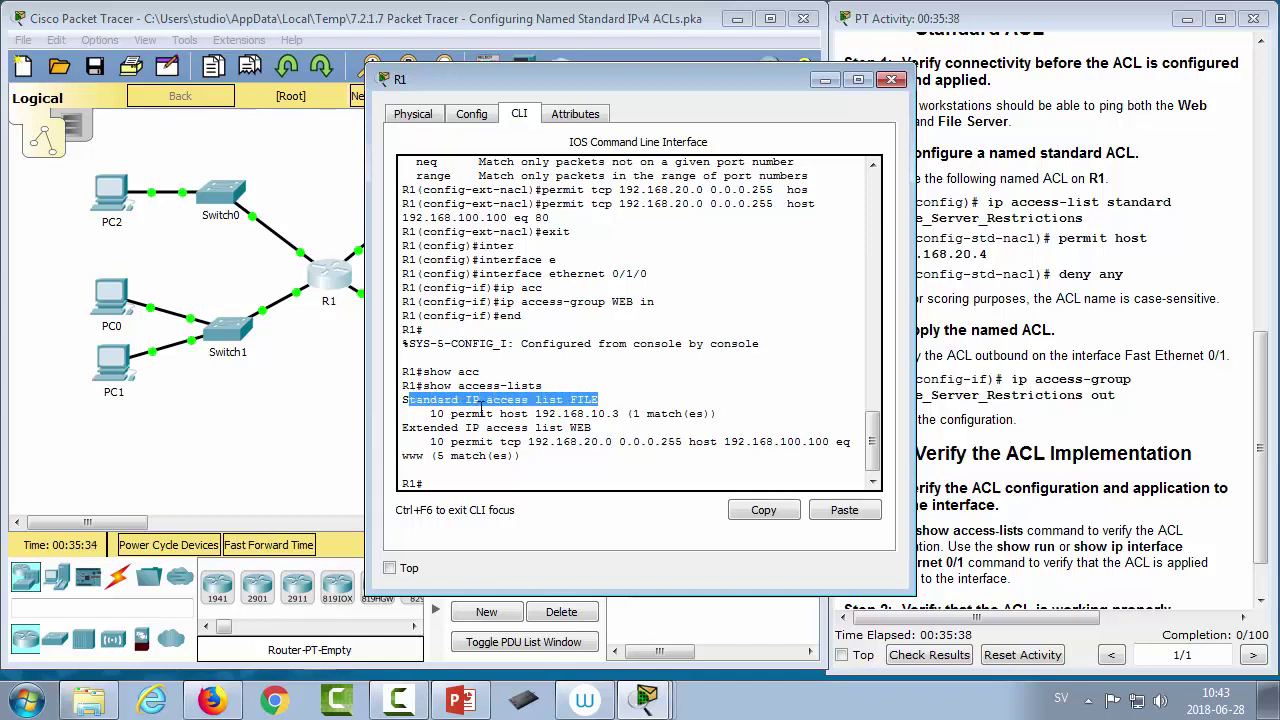
drag(424, 413, 563, 413)
click(424, 413)
drag(424, 413, 727, 418)
click(472, 477)
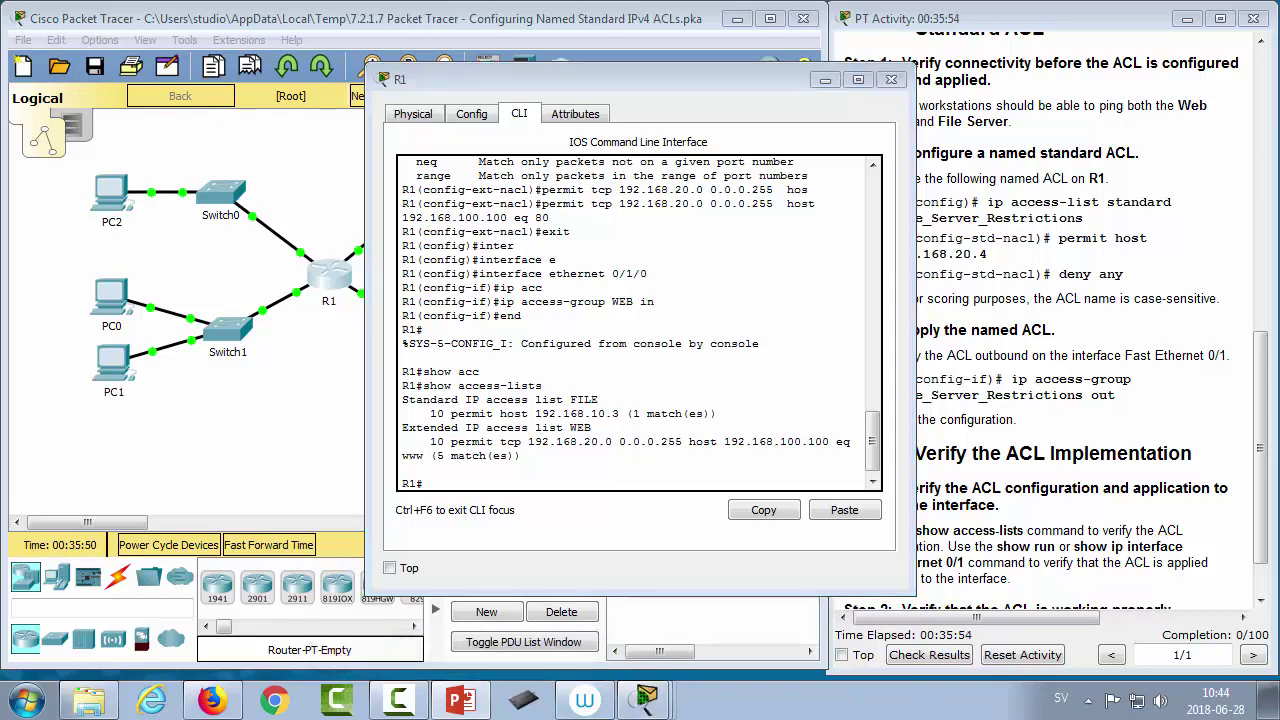
key(alt+Tab)
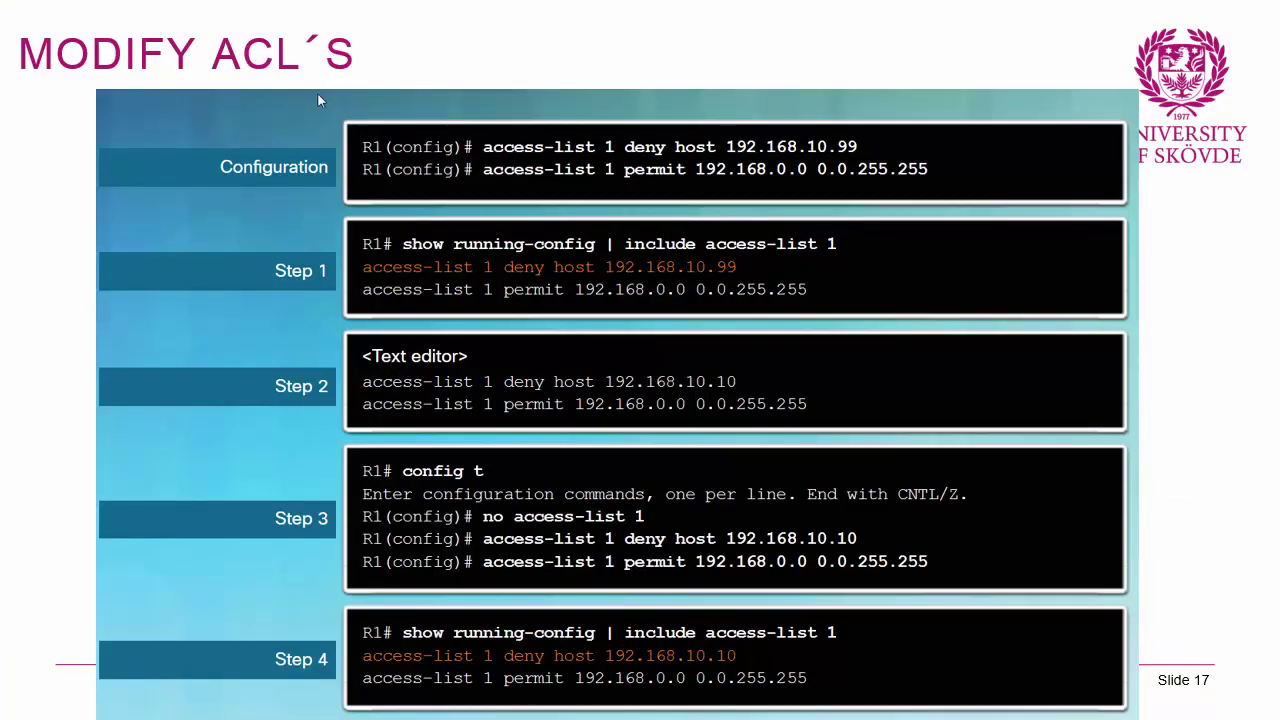
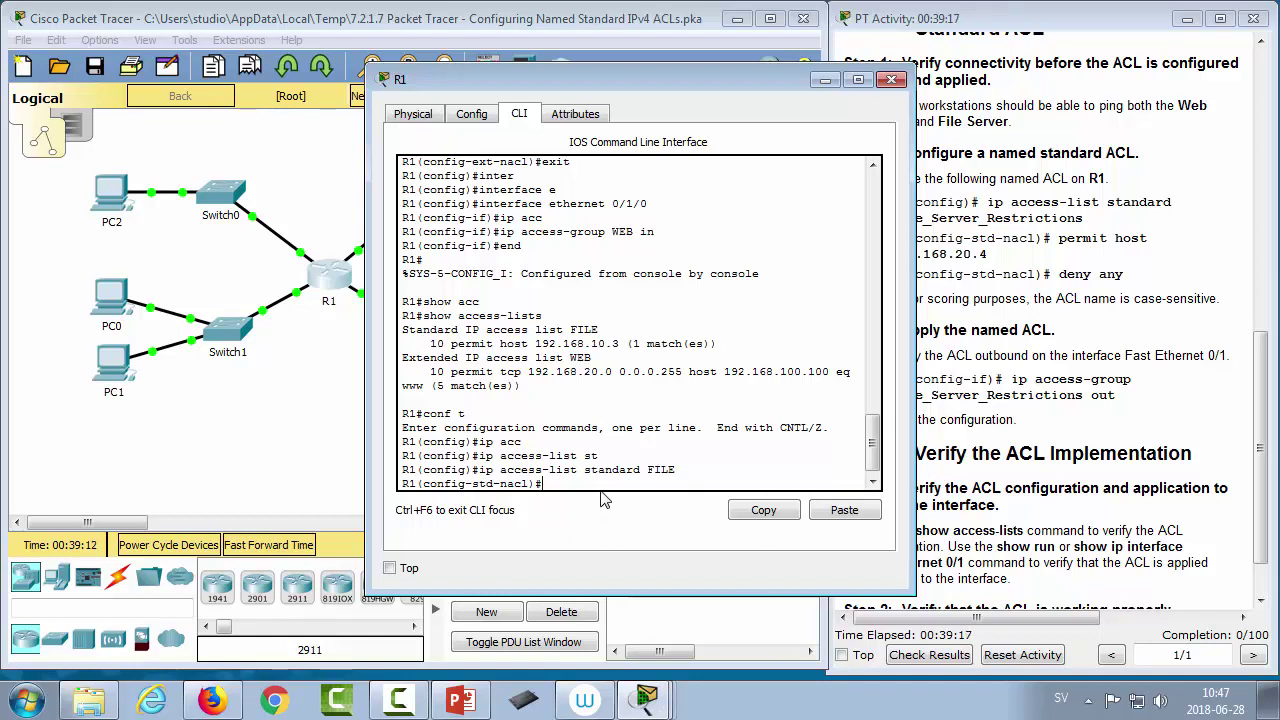
Step: List R1's access lists to show FILE's host 192.168.10.3 entry
text(o show acc)
key(Tab)
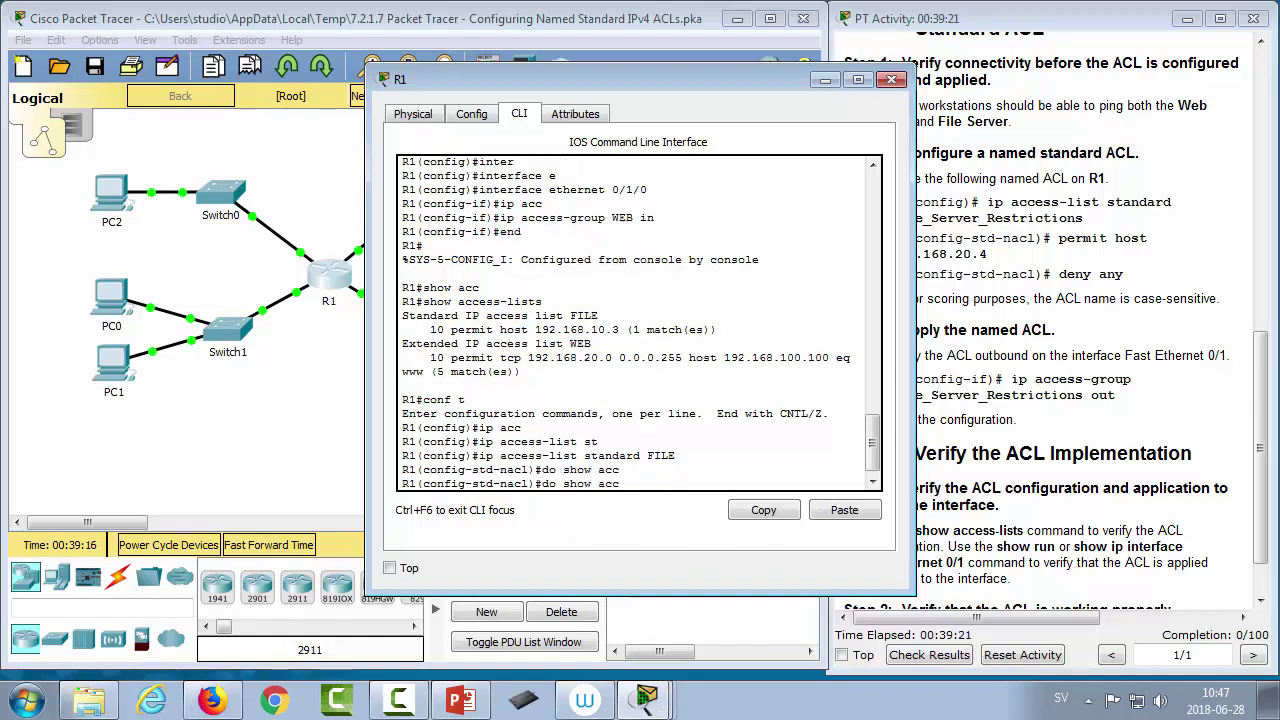
key(Return)
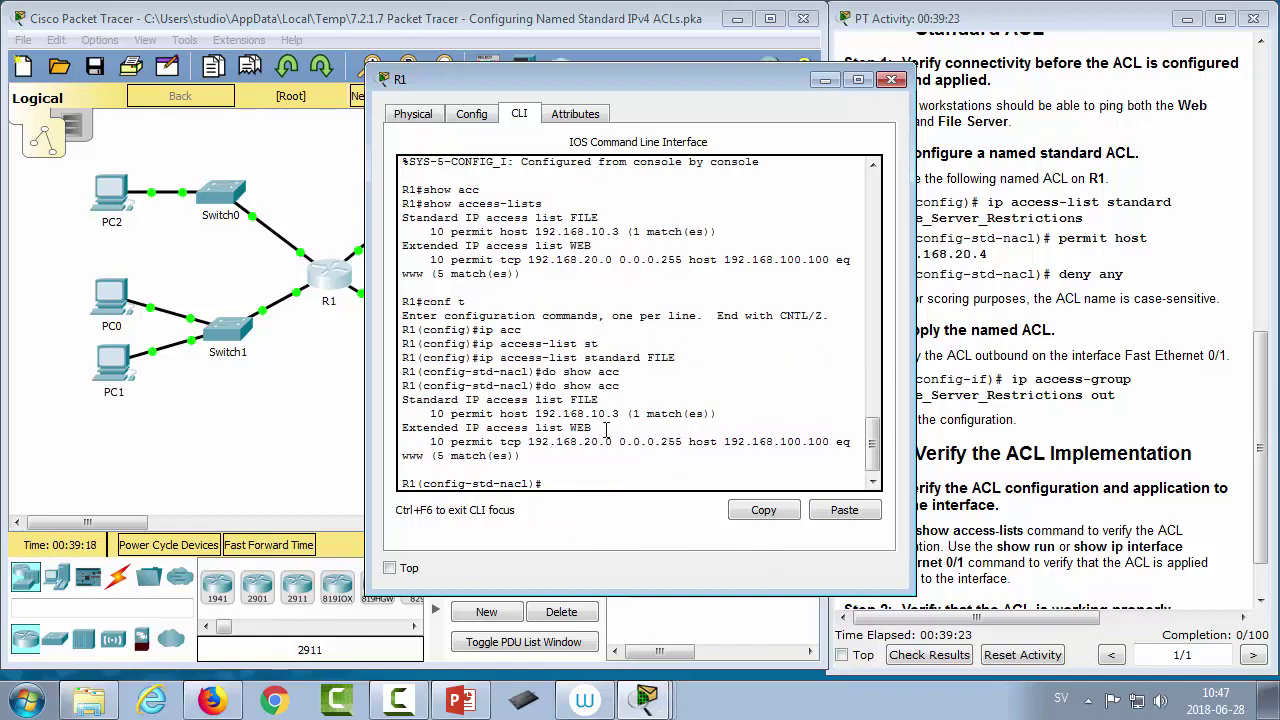
drag(452, 413, 491, 413)
click(601, 479)
Step: Delete entry 10 from FILE and confirm the list is now empty
text(no 10)
key(Return)
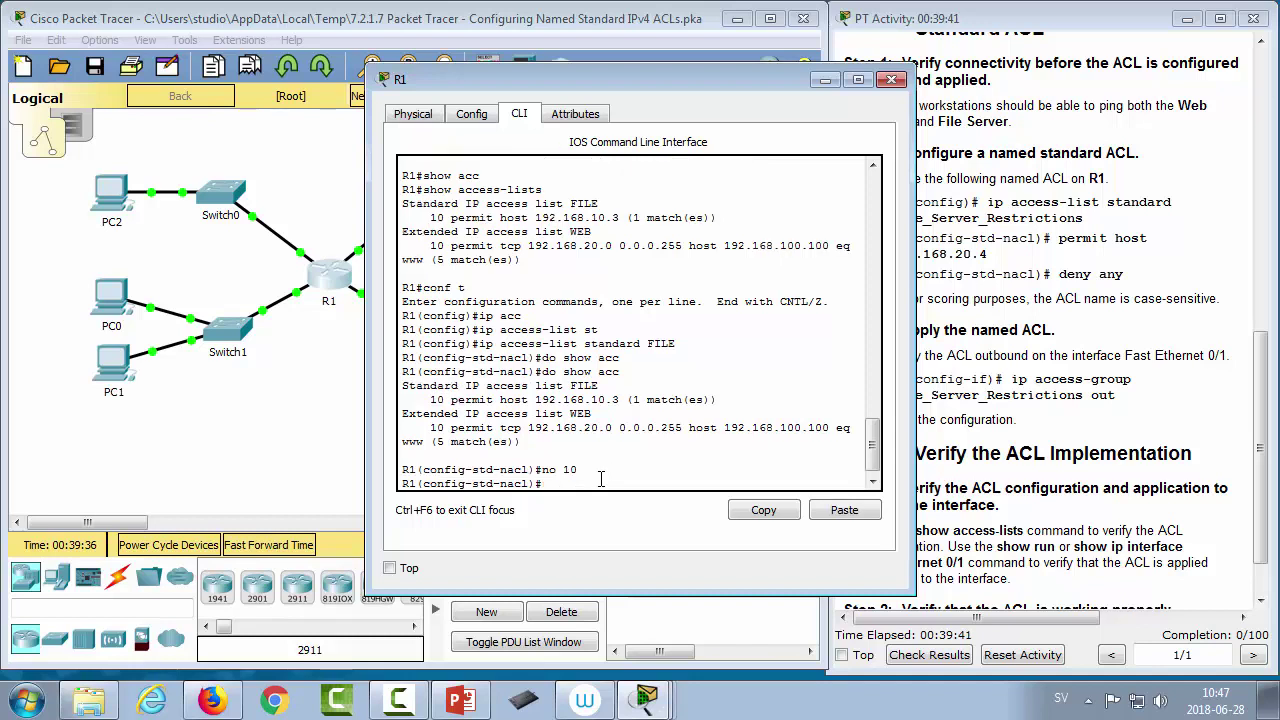
text(do show acc)
key(Return)
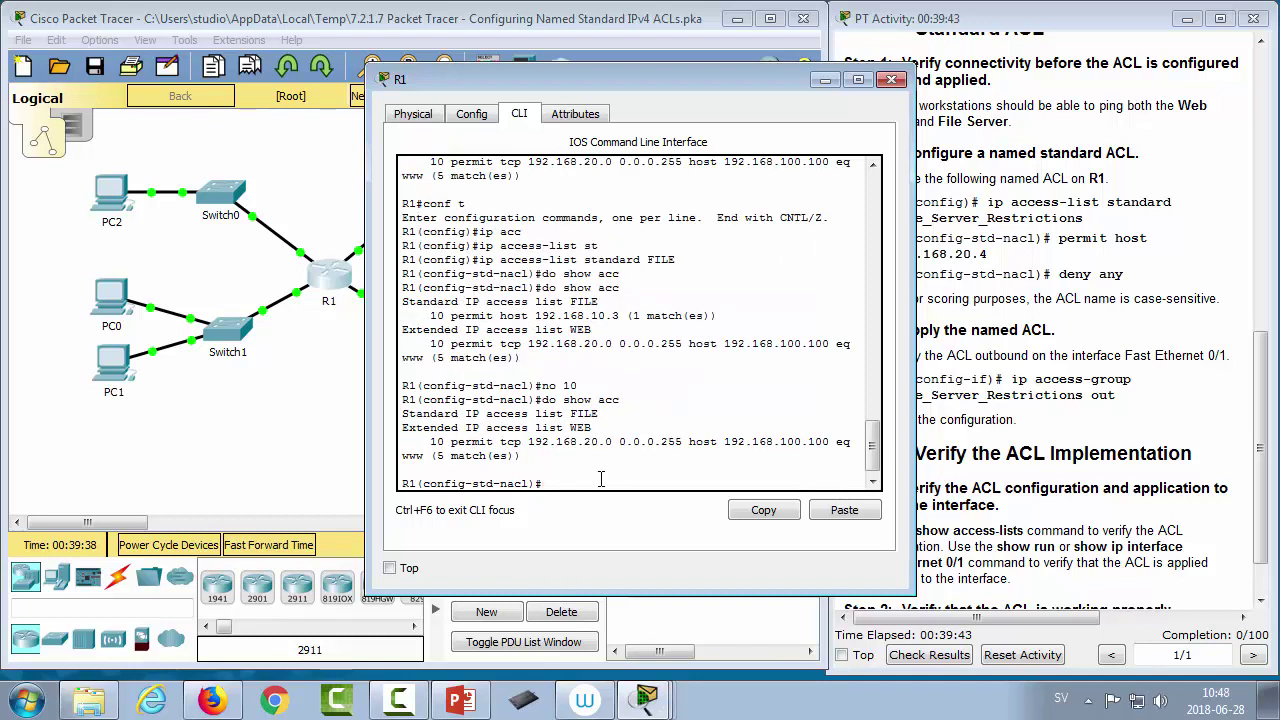
drag(417, 413, 606, 416)
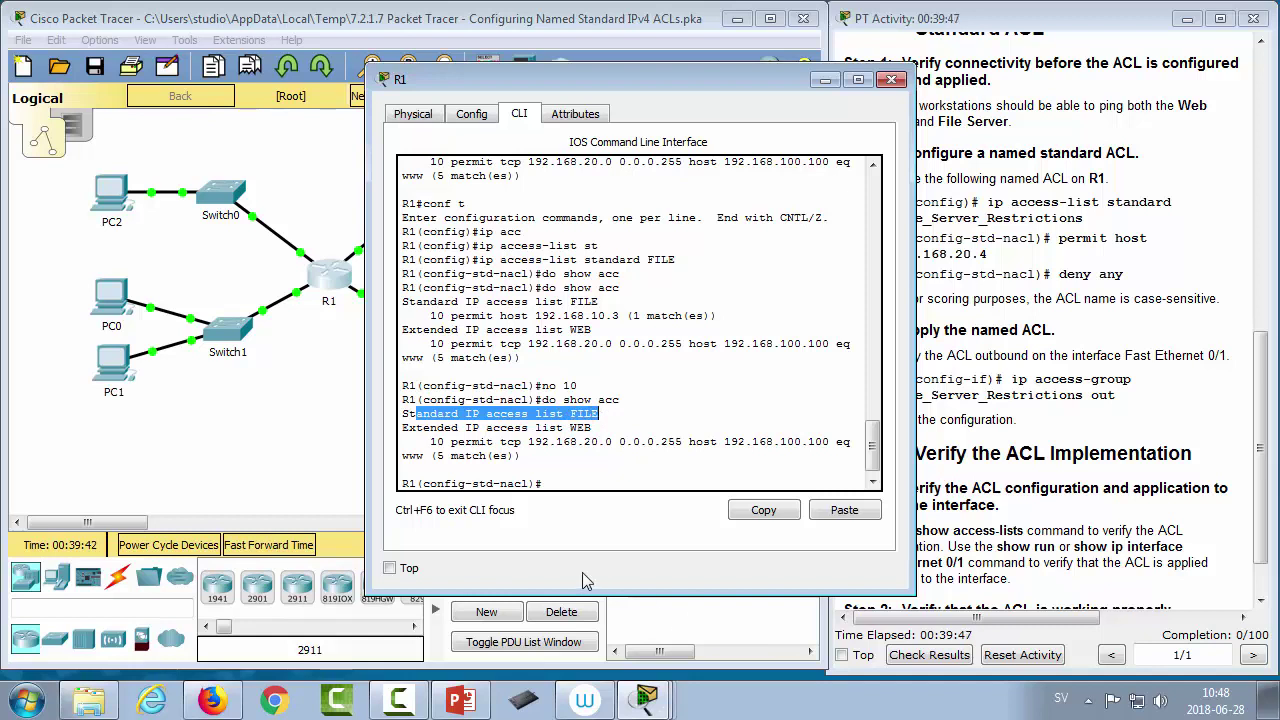
click(570, 479)
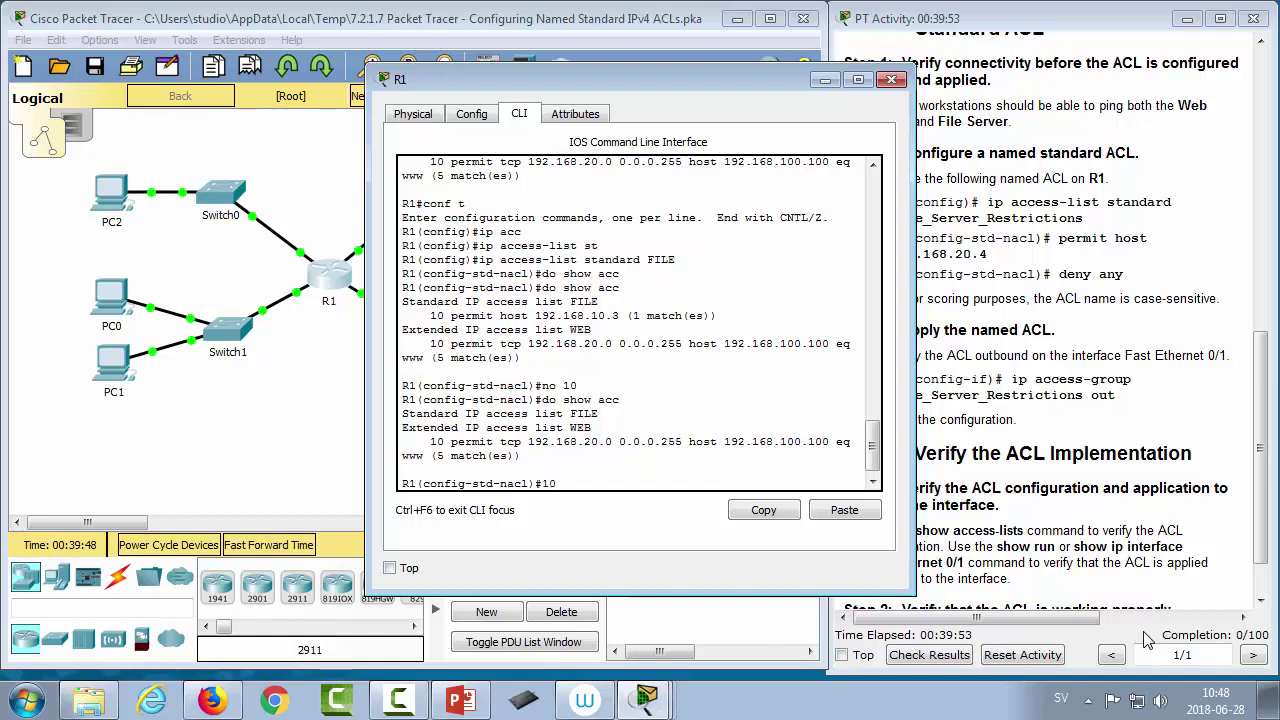
Step: Add FILE rule 5 permitting 192.168.10.0 0.0.0.255 and verify it with do show acc
text(5 permit 192.168.10)
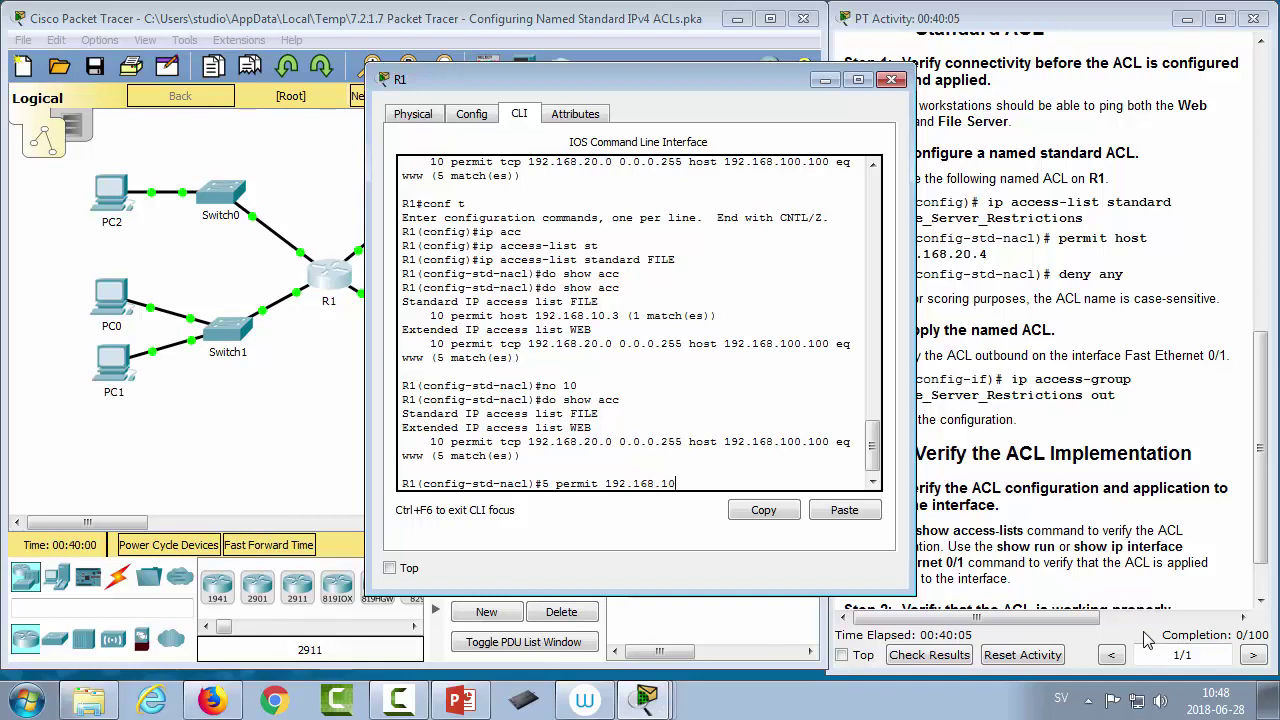
text(.0 0.0.0.255)
key(Return)
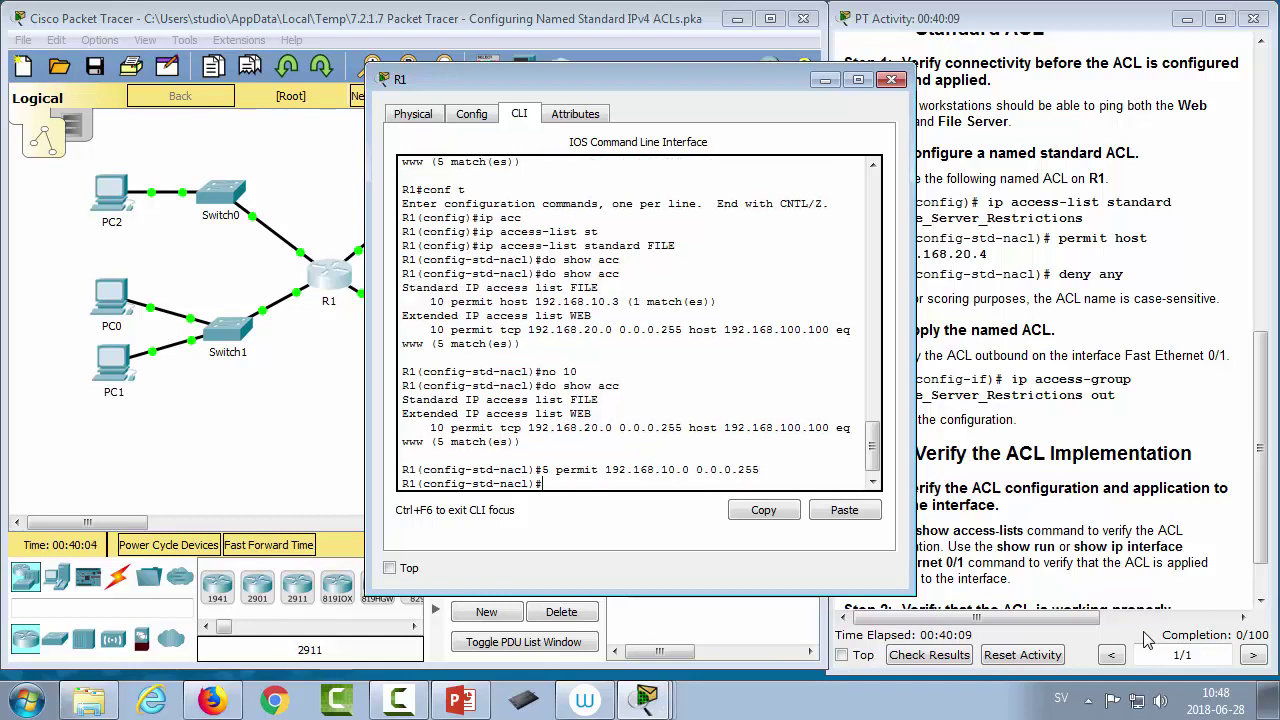
text(do show acc)
key(Return)
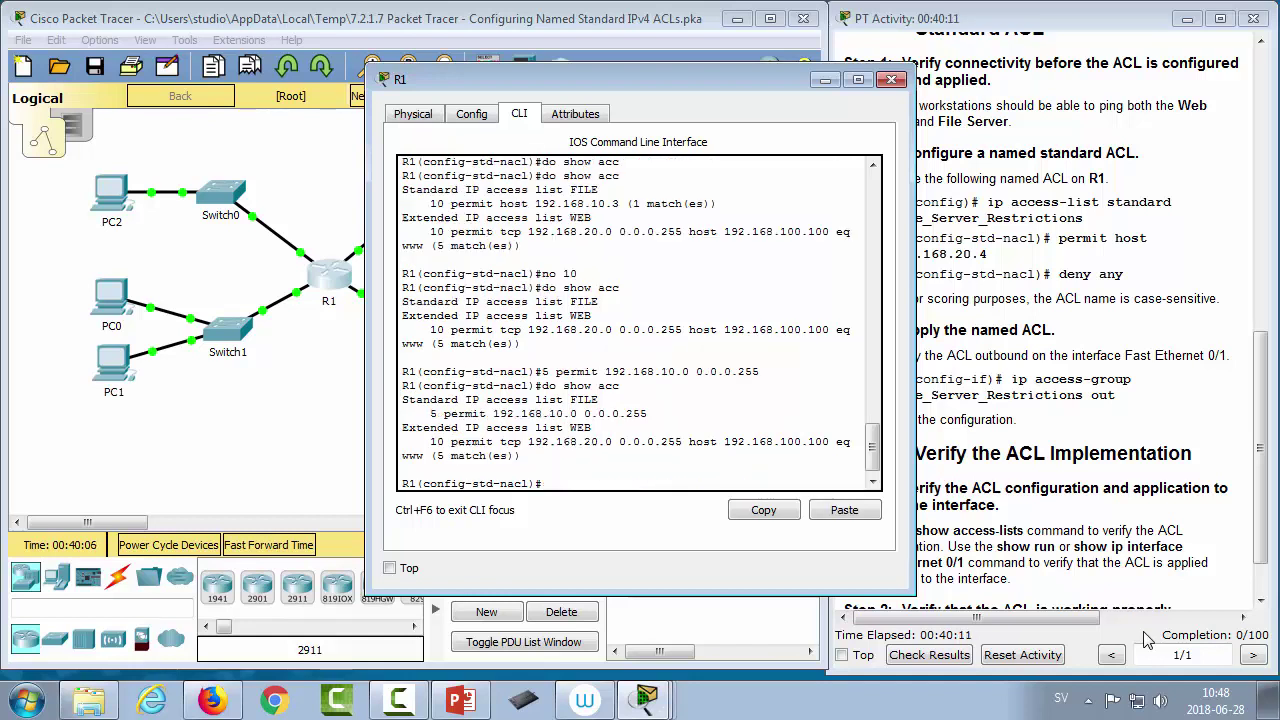
drag(648, 413, 406, 404)
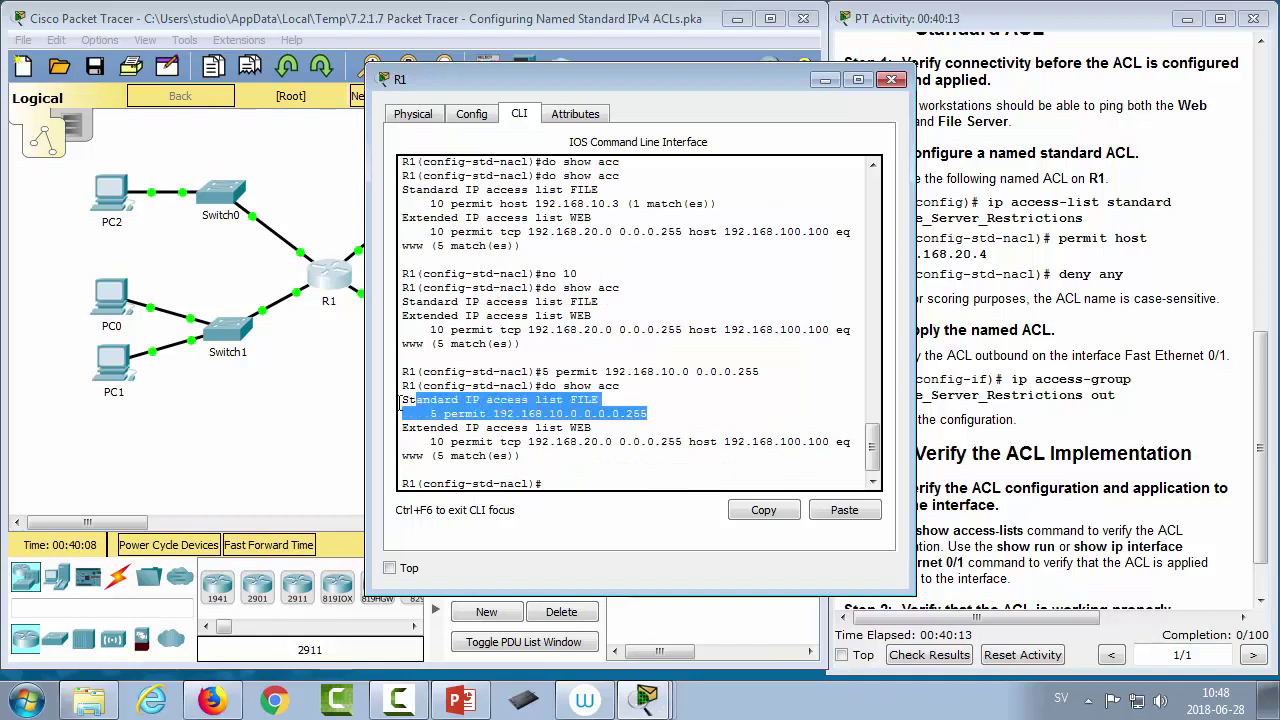
click(335, 428)
Step: Send a simple test packet from PC2 to the File Server
click(784, 382)
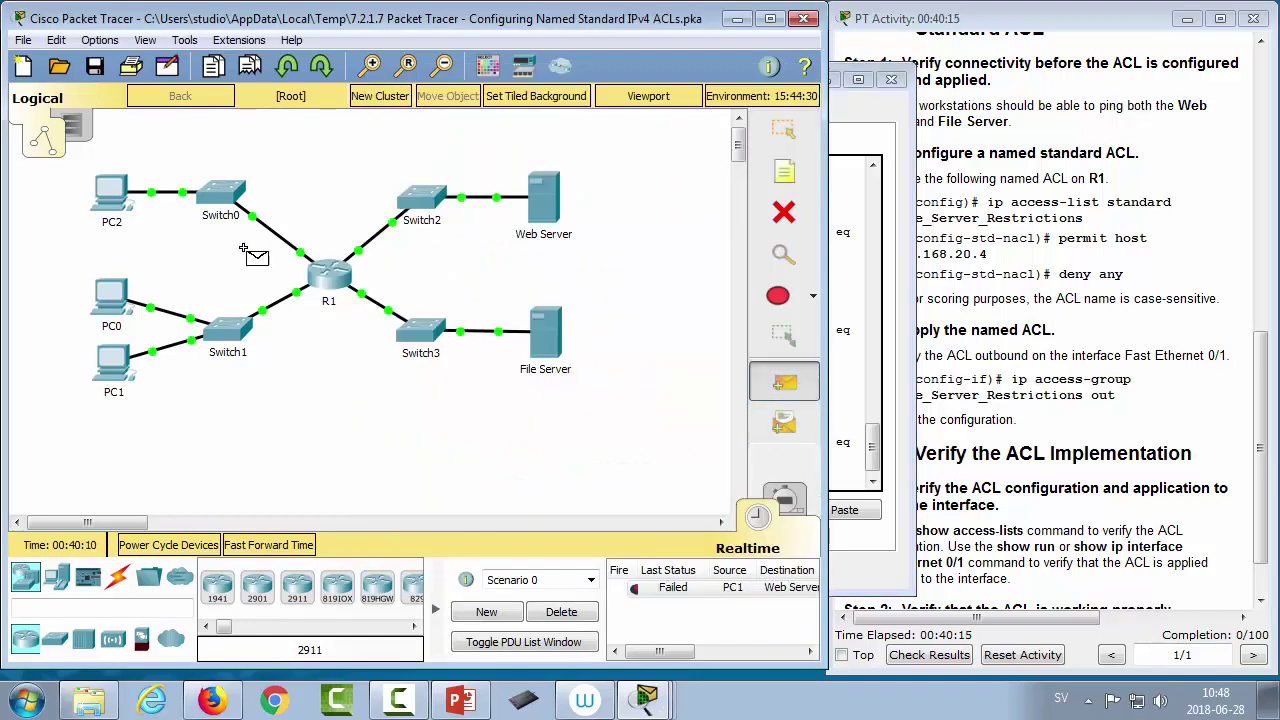
click(114, 198)
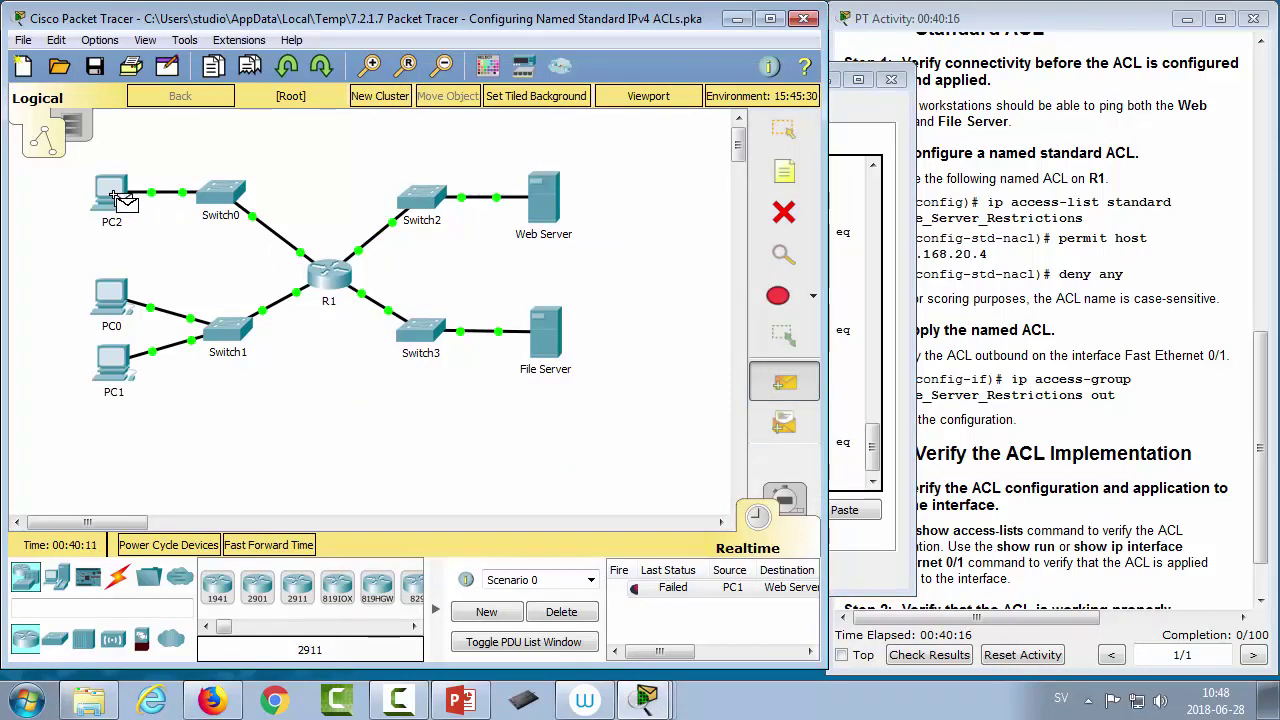
click(540, 333)
Step: Send a test packet from the Web Server to the File Server, then clear the results
click(763, 393)
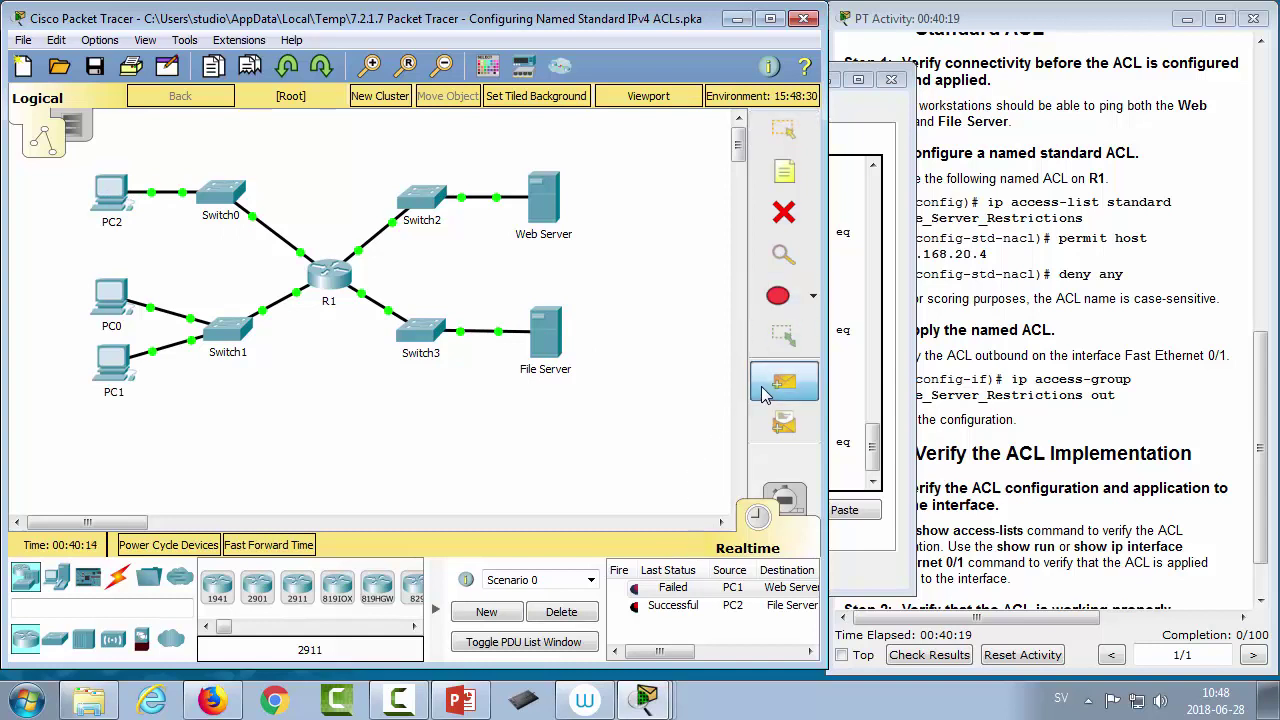
click(562, 208)
click(549, 350)
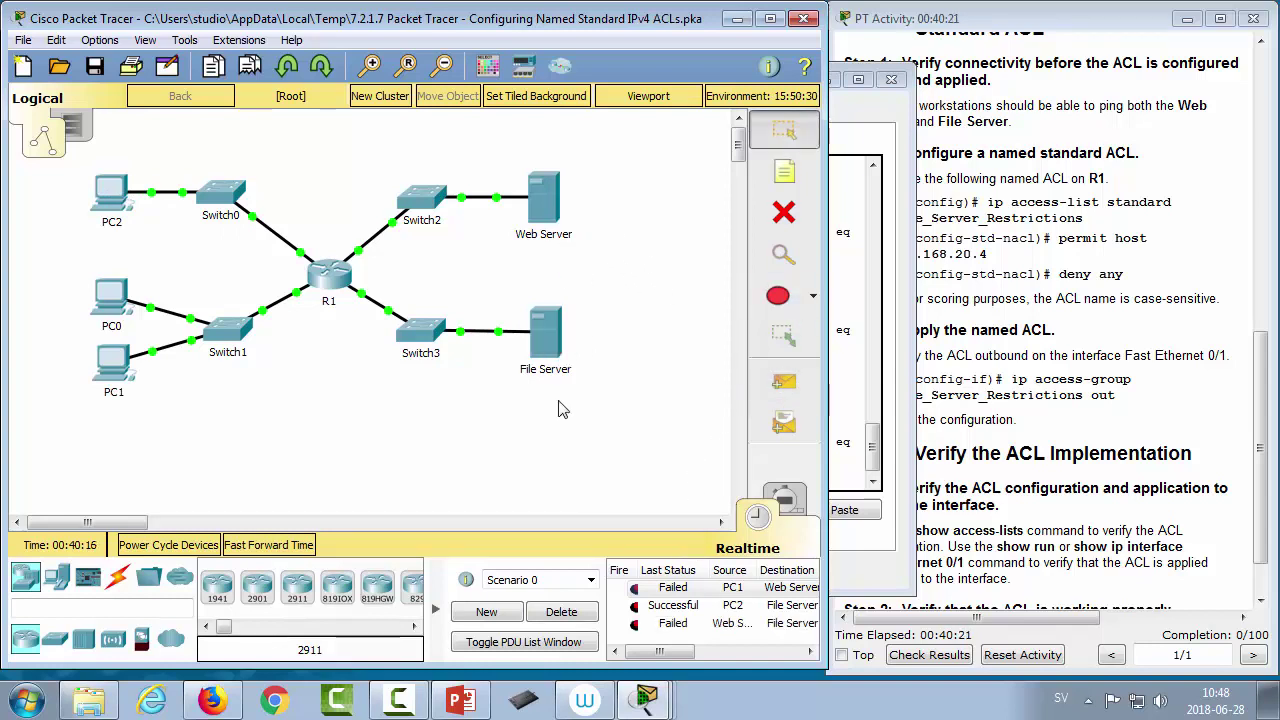
click(575, 613)
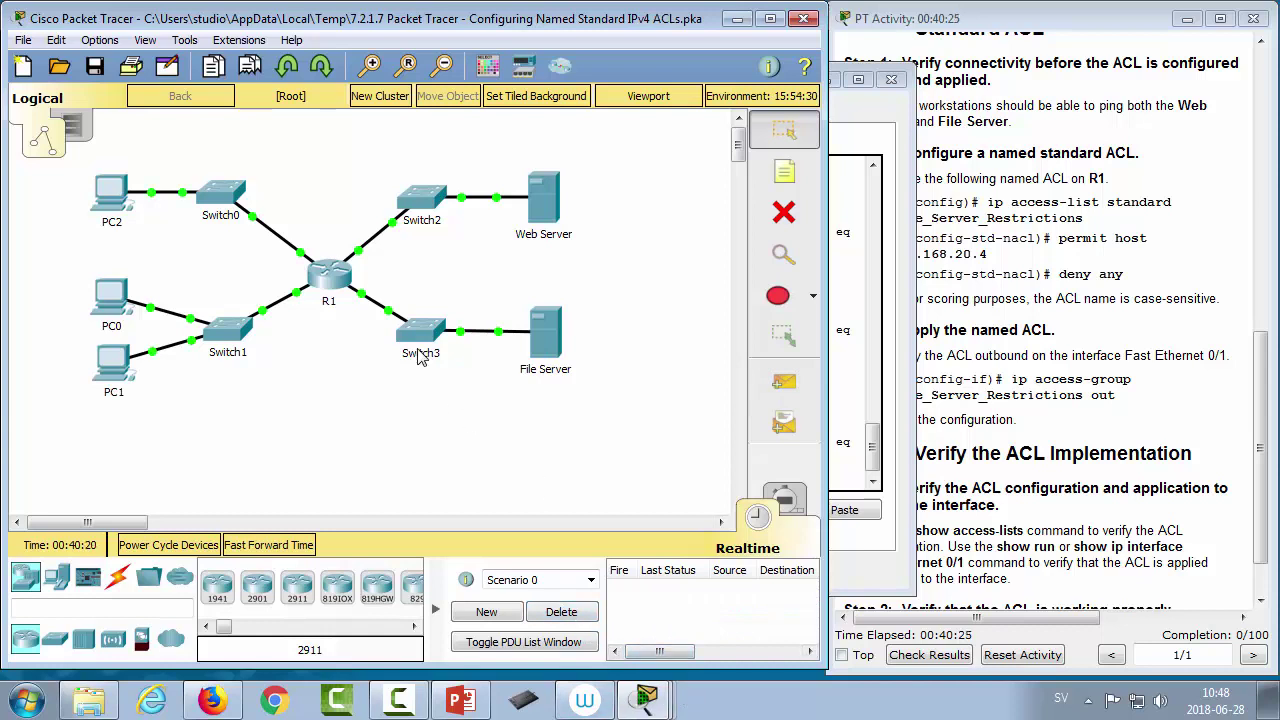
click(333, 292)
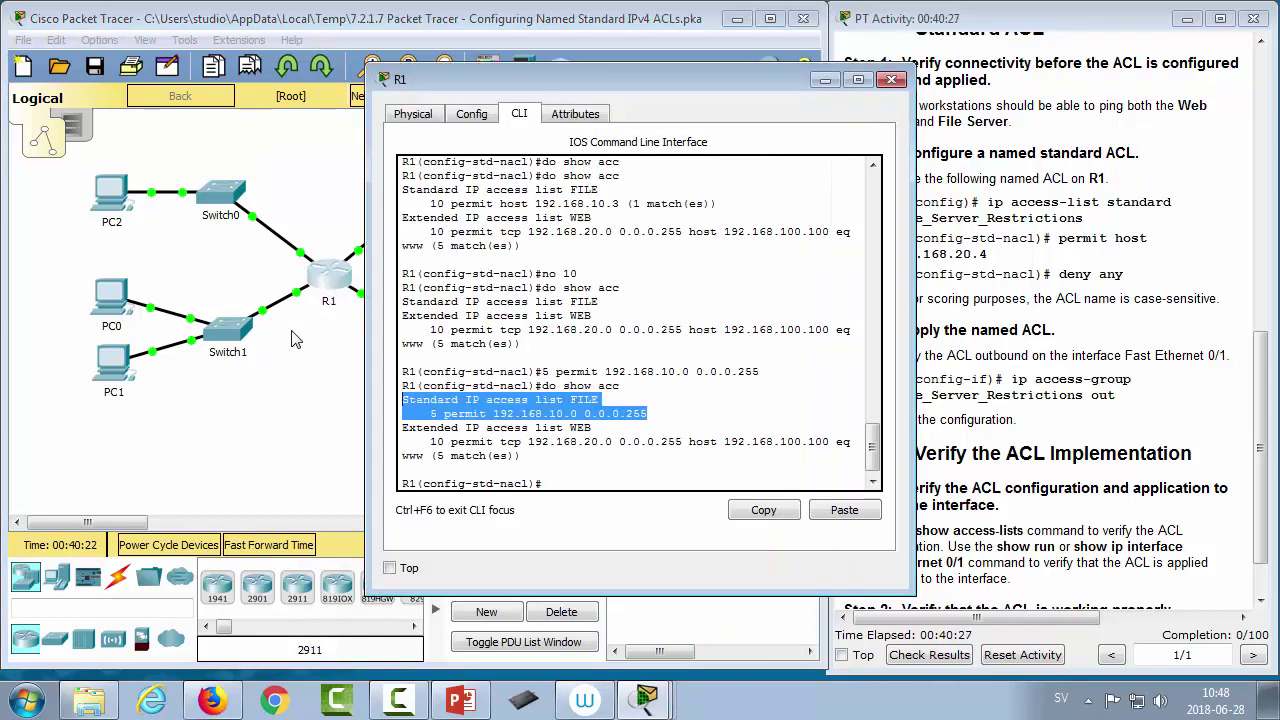
Step: Add FILE rule 15 permitting 192.168.20.0 0.0.0.255 on R1
click(558, 482)
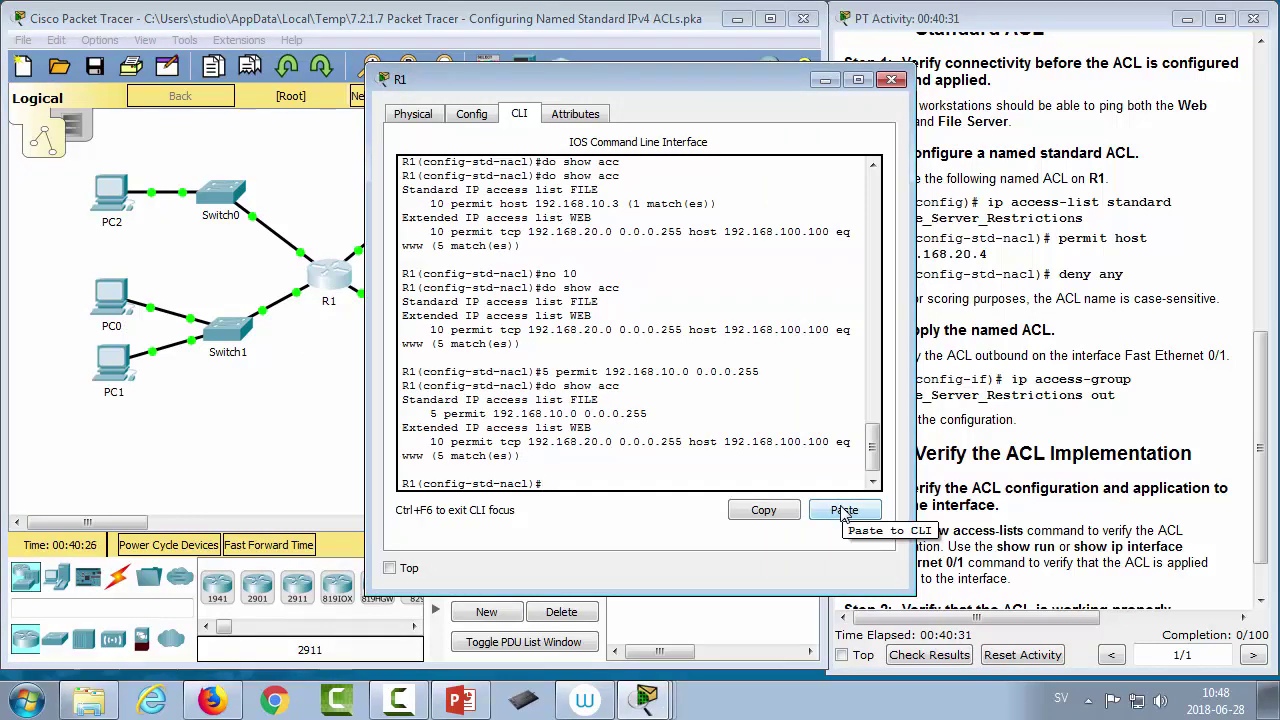
text(15 pe)
key(Tab)
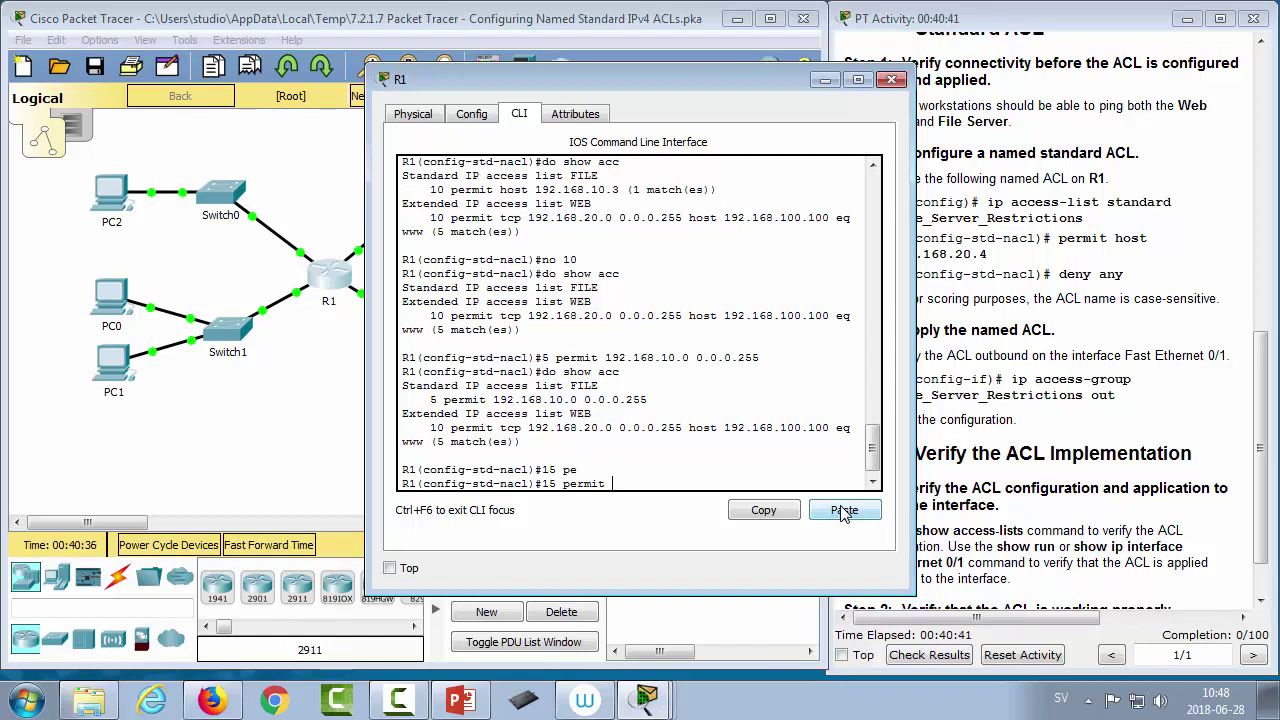
text(192.168.20.0 0.0.0.255)
key(Return)
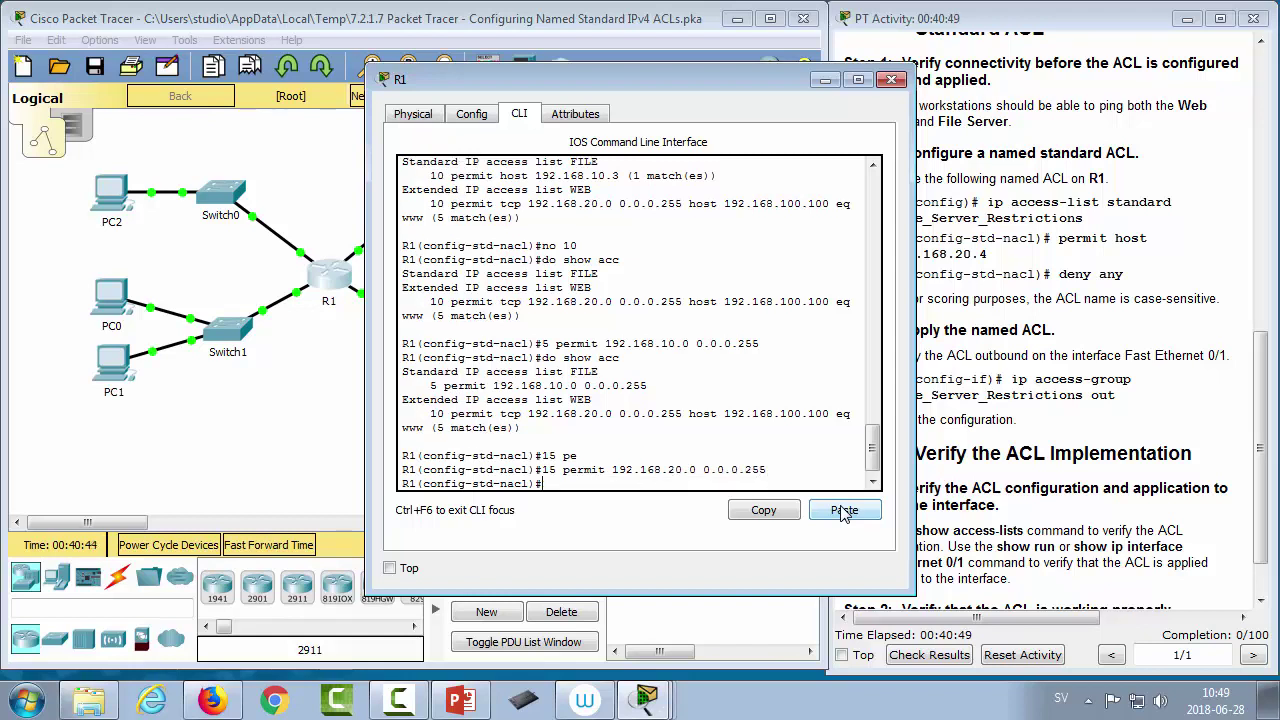
click(198, 430)
Step: Send a test packet from PC0 to the File Server, which fails, and return to R1's CLI
click(784, 381)
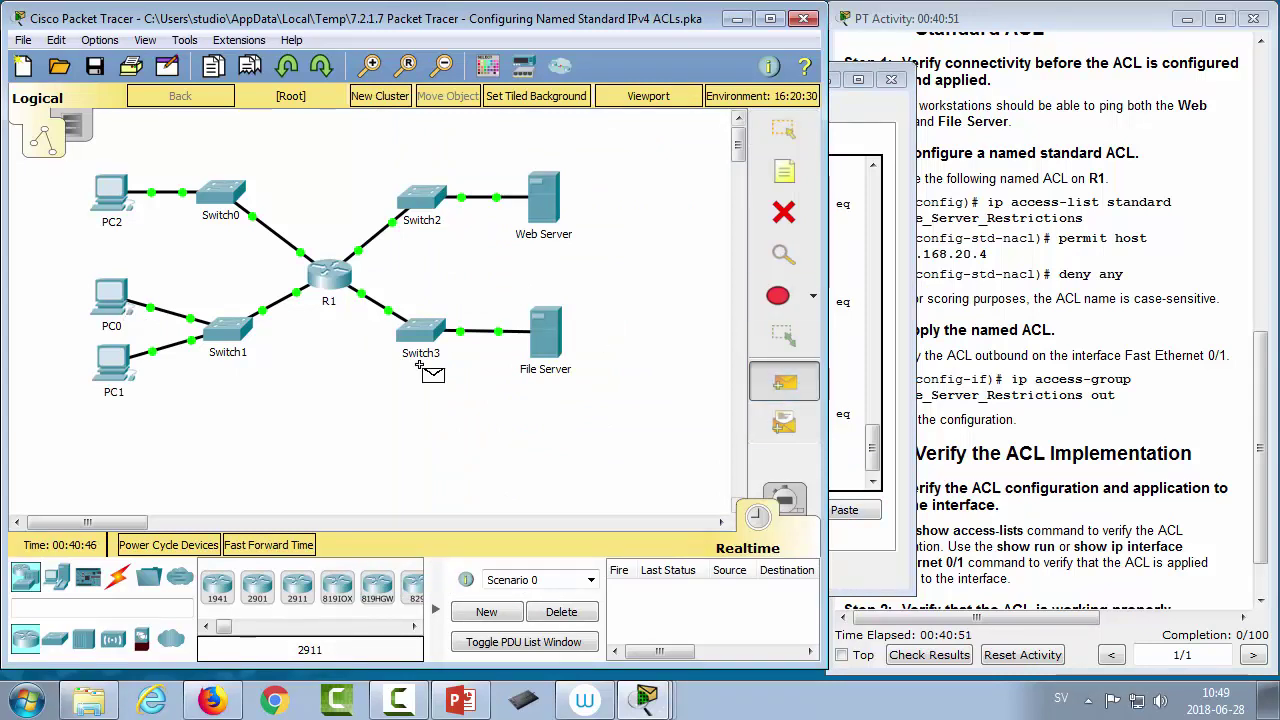
click(110, 297)
click(548, 335)
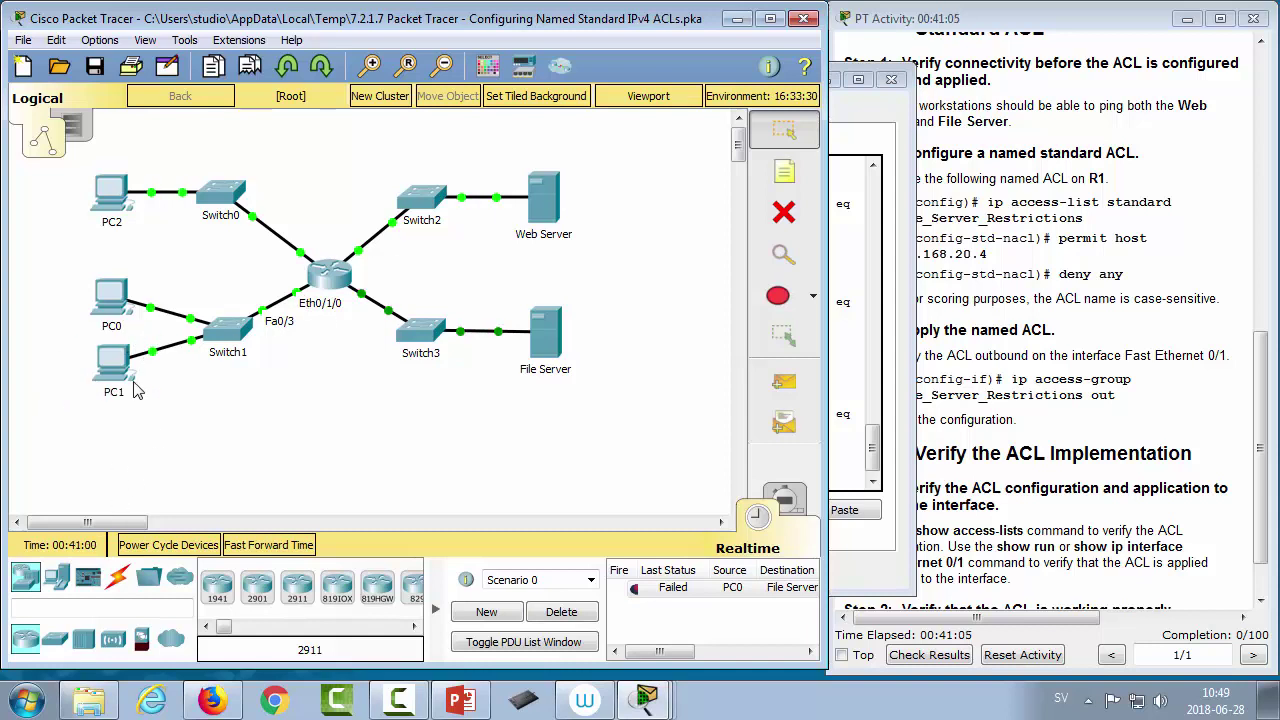
mouse_move(140, 389)
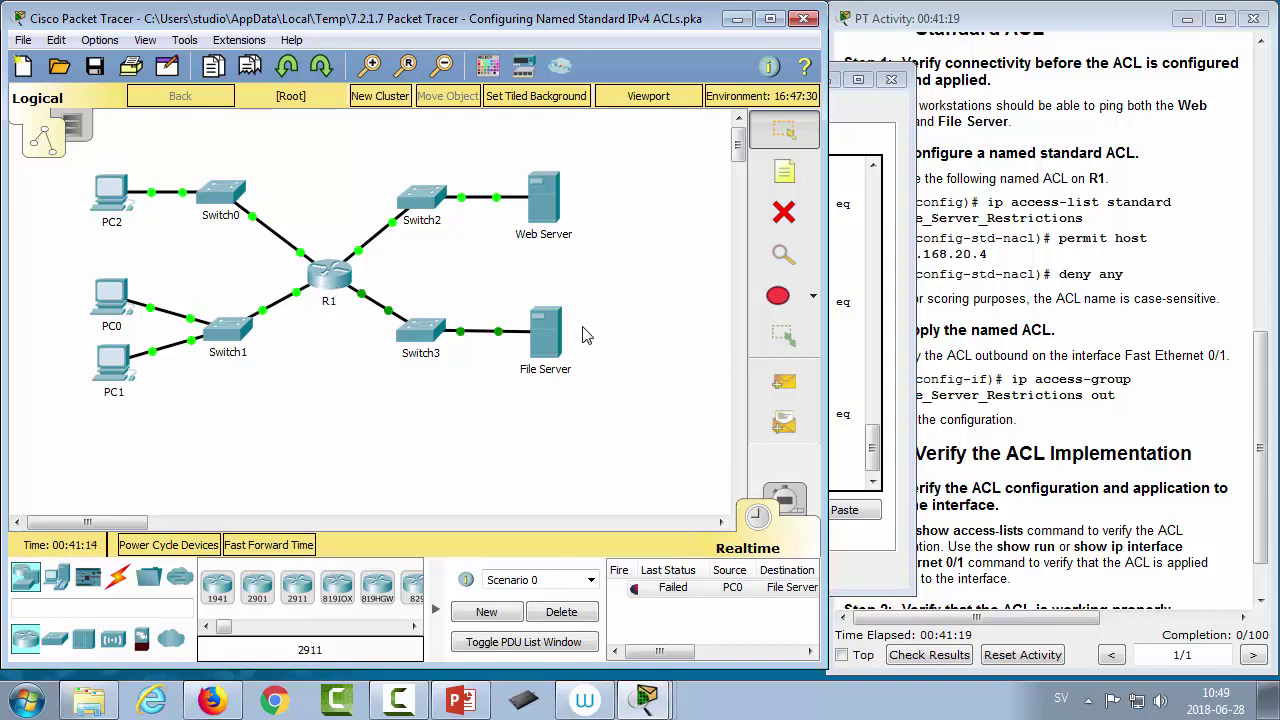
click(855, 448)
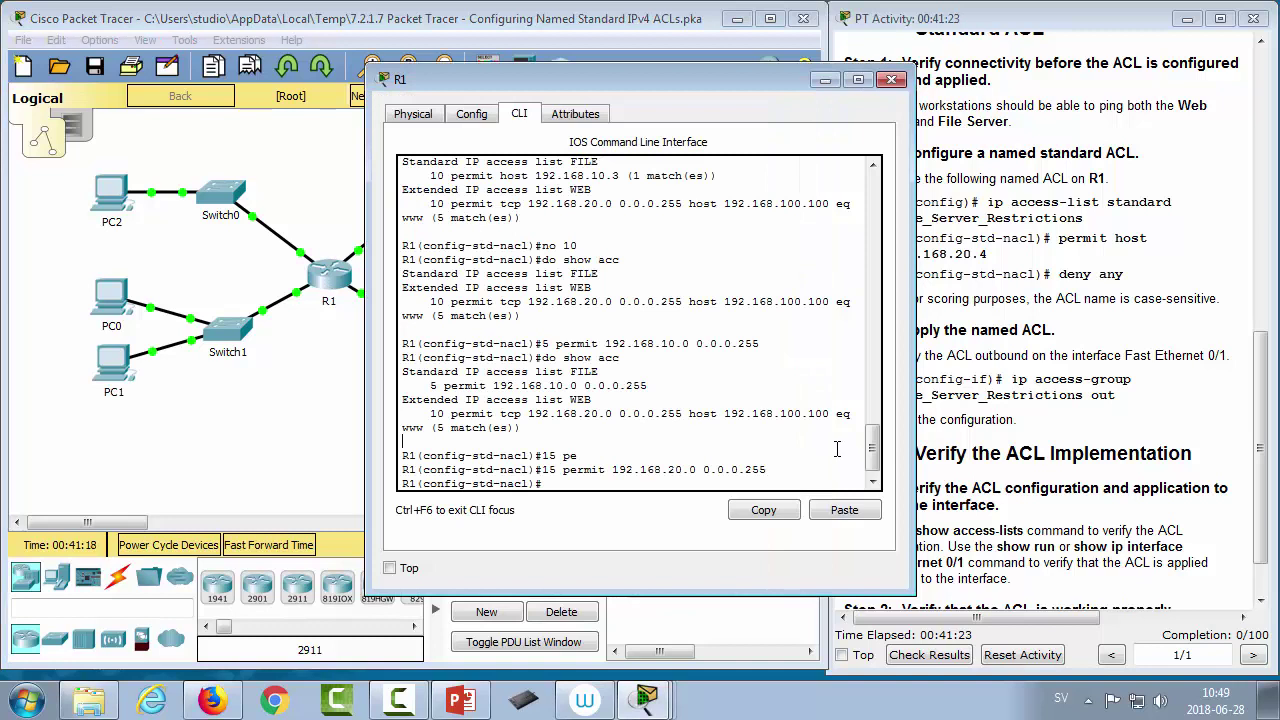
Step: Exit the standard list and enter 'ip access-list extended WEB' configuration
drag(594, 400, 398, 400)
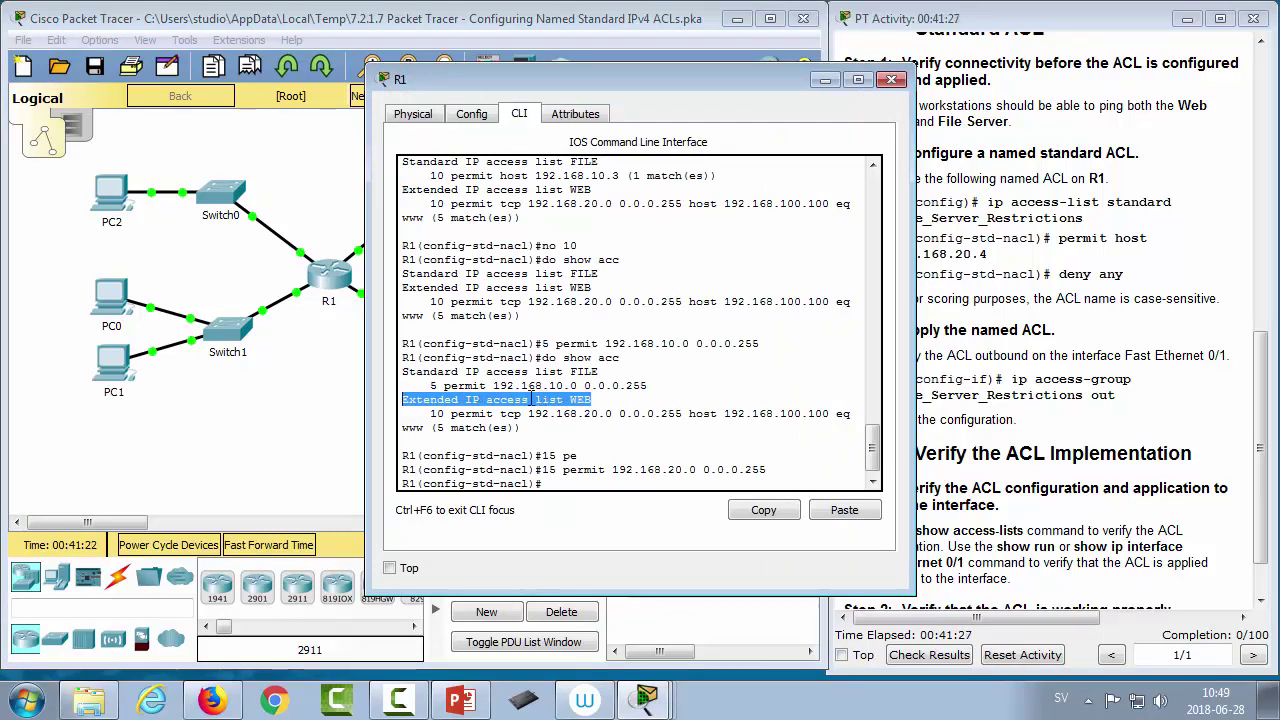
click(602, 480)
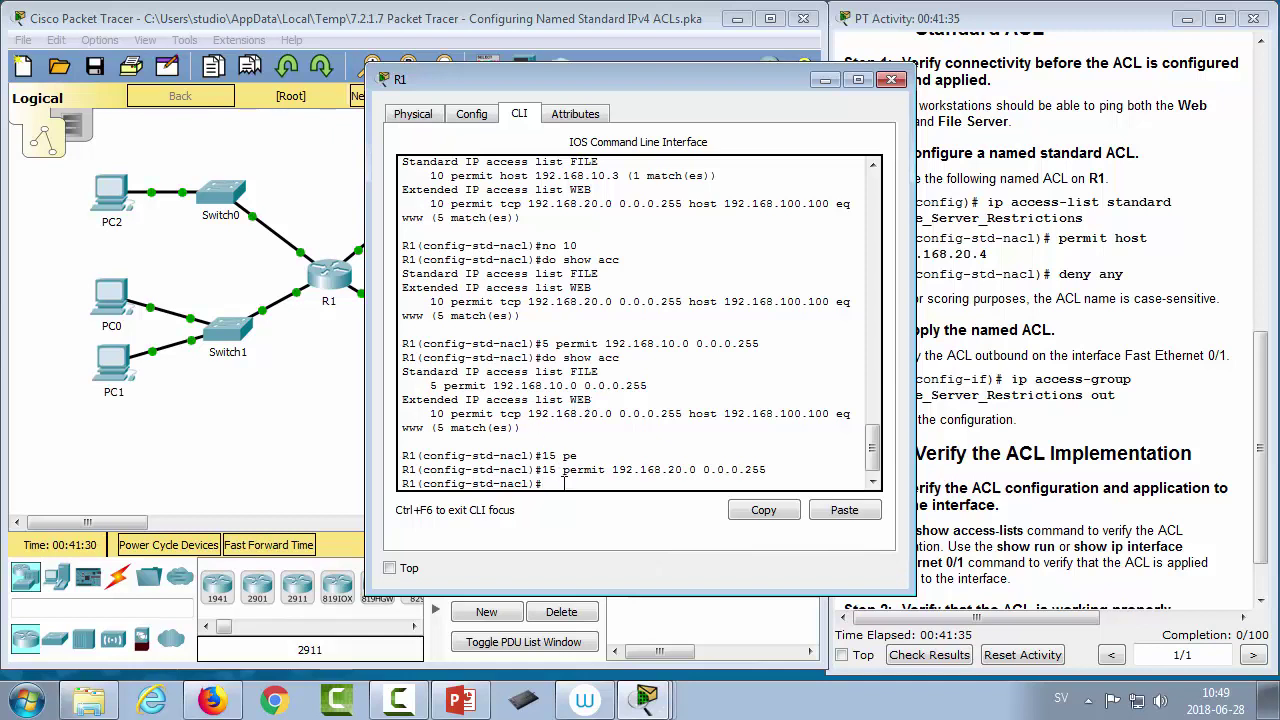
text(exit)
key(Return)
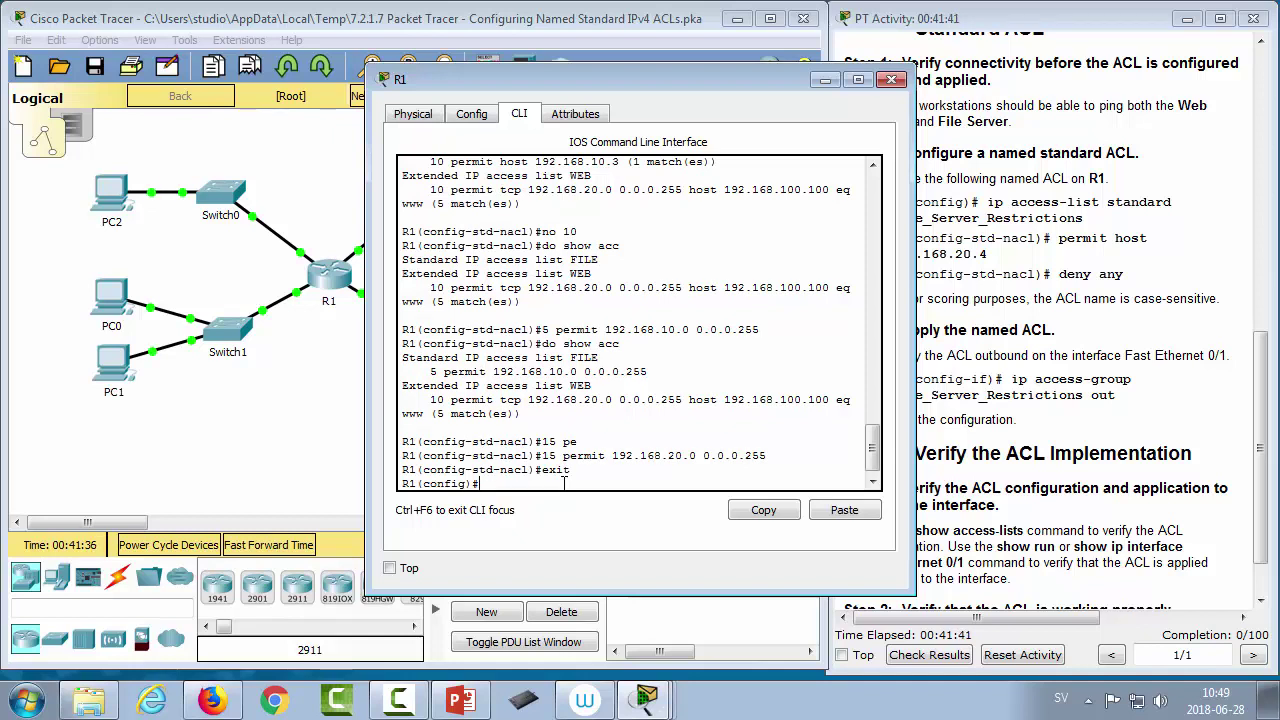
key(BackSpace)
text(ip acc)
key(Tab)
text(e)
key(Tab)
text(WEB)
key(Return)
Step: Copy WEB's existing permit tcp www entry and paste it at the prompt for editing
drag(522, 372, 392, 345)
click(555, 375)
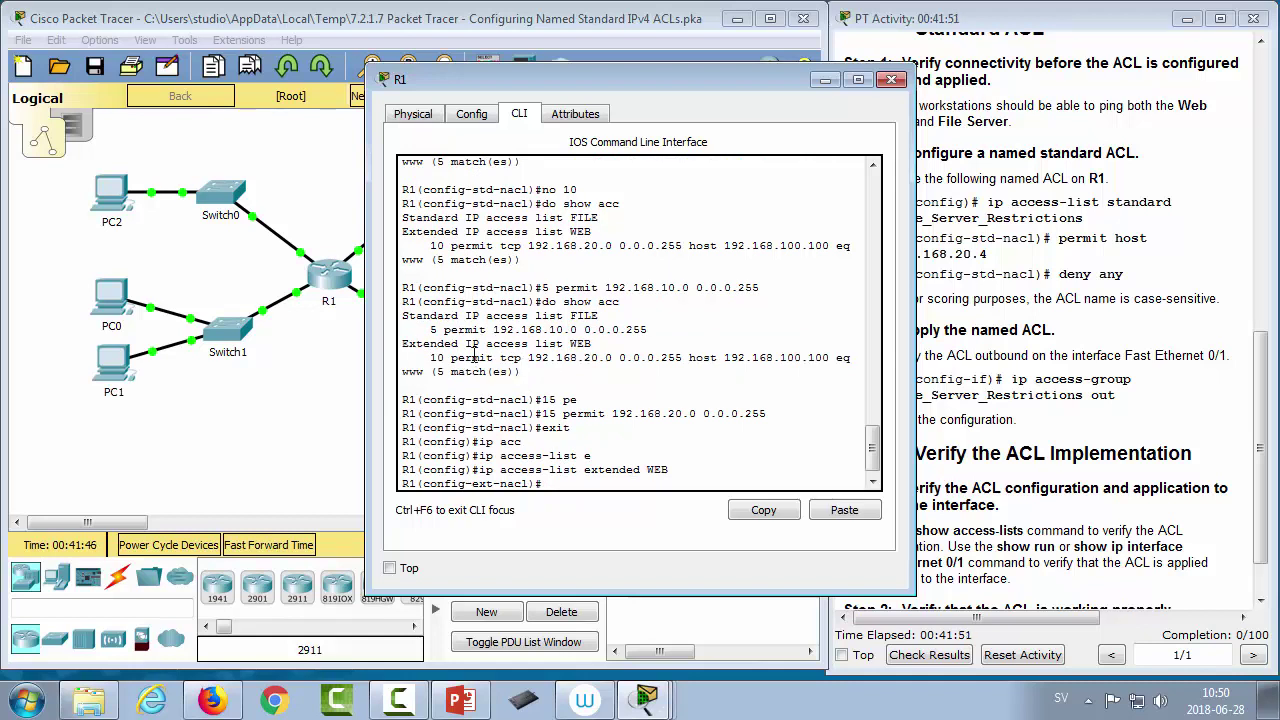
drag(450, 358, 427, 371)
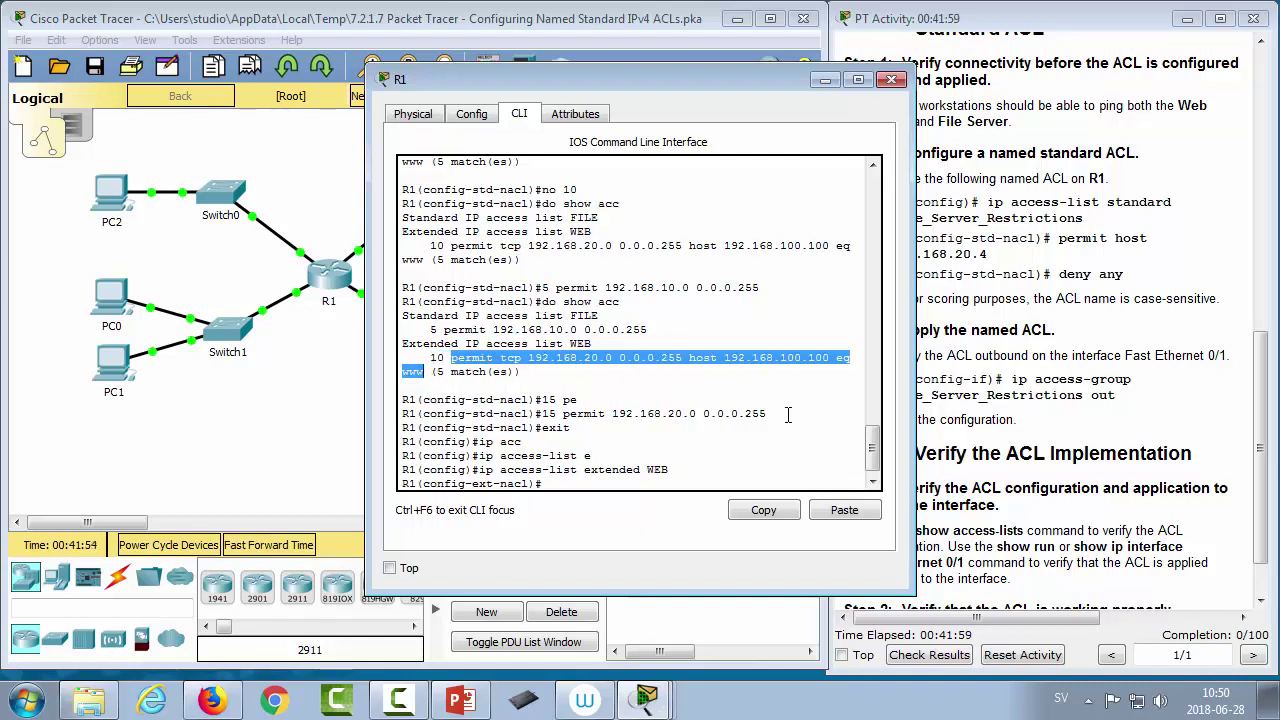
click(565, 482)
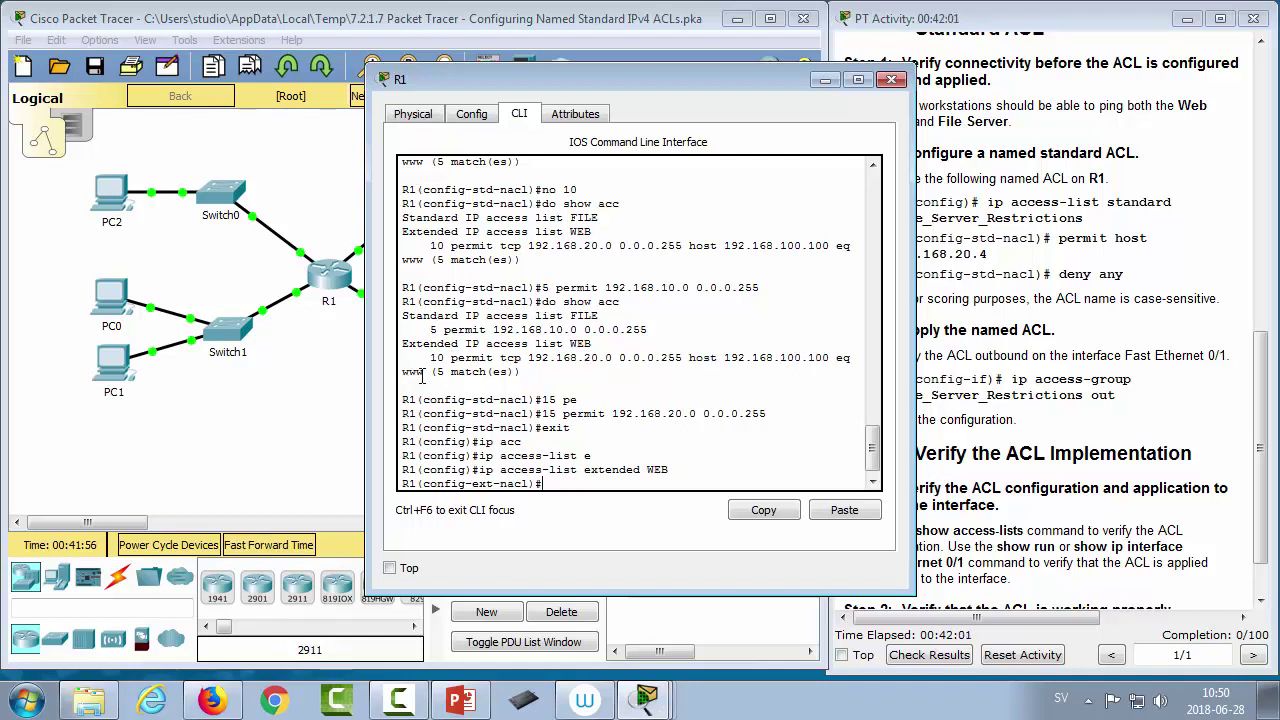
drag(424, 372, 451, 358)
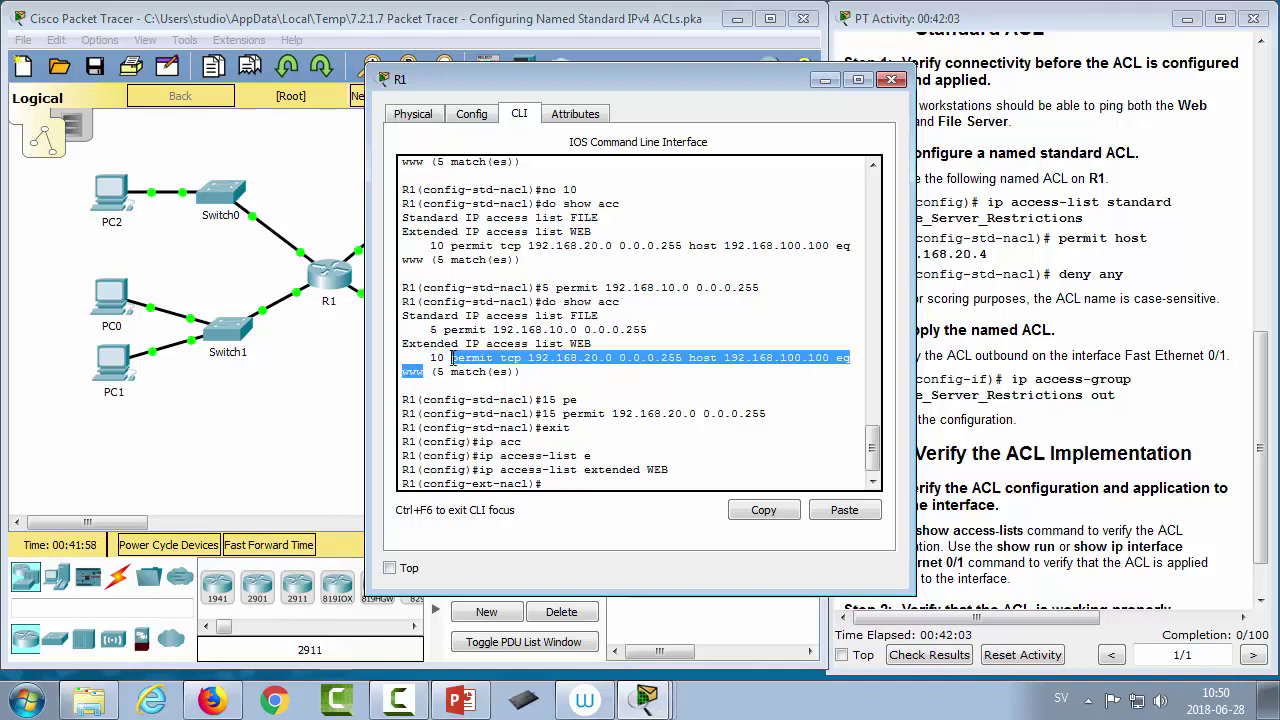
right_click(586, 360)
click(636, 368)
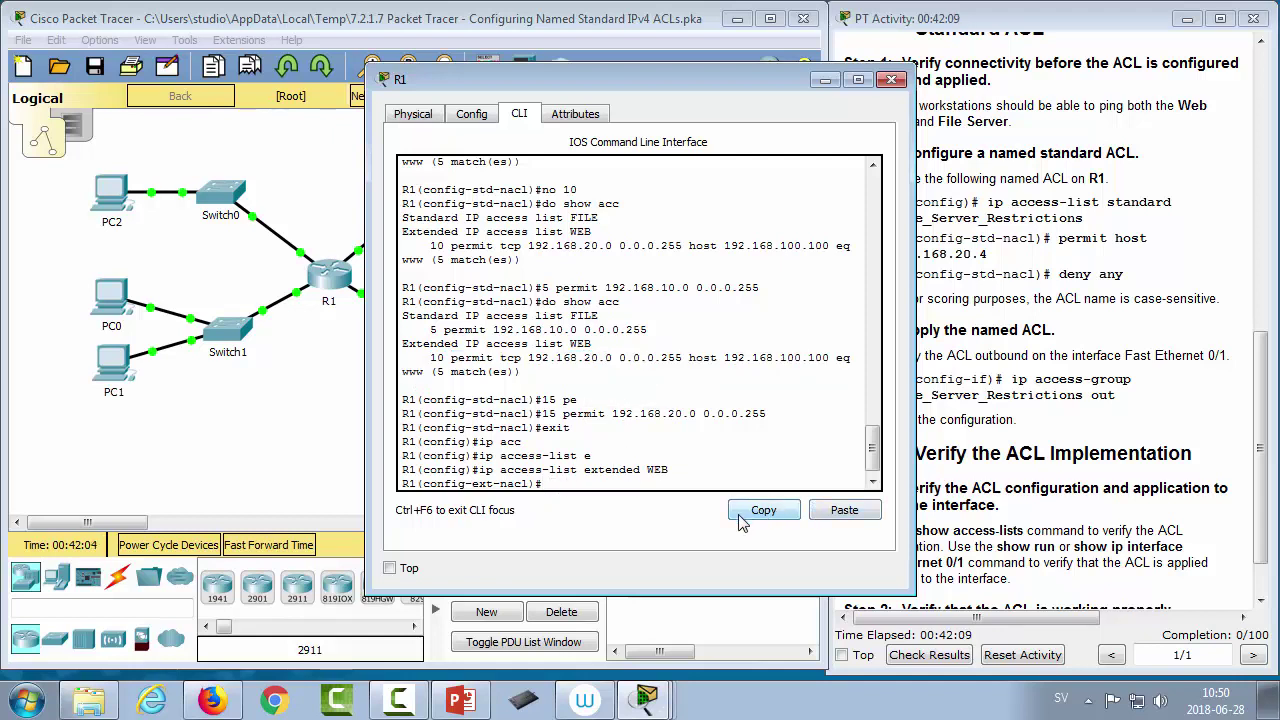
click(858, 512)
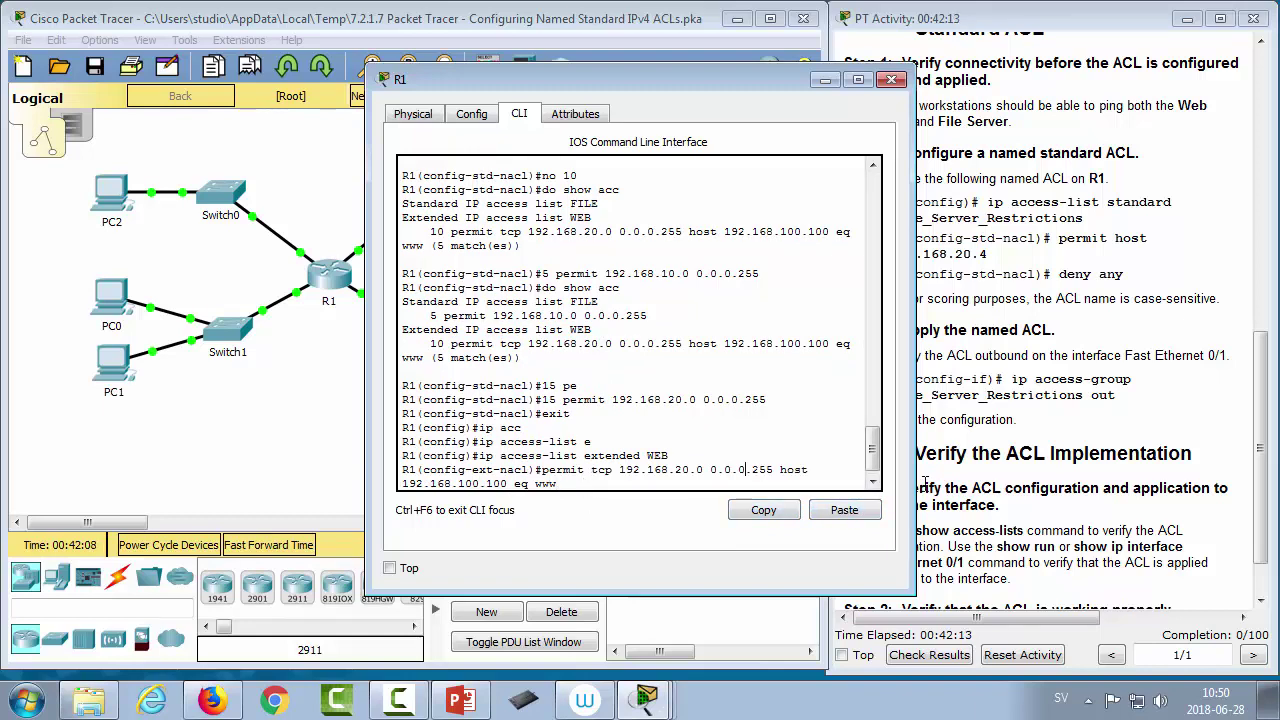
key(Left)
key(Left)
key(Left)
key(Left)
key(Left)
key(Left)
key(Left)
key(Left)
key(Left)
key(Left)
key(Left)
key(Left)
key(Left)
key(Left)
key(Left)
key(Left)
key(Left)
key(Left)
key(Left)
key(Left)
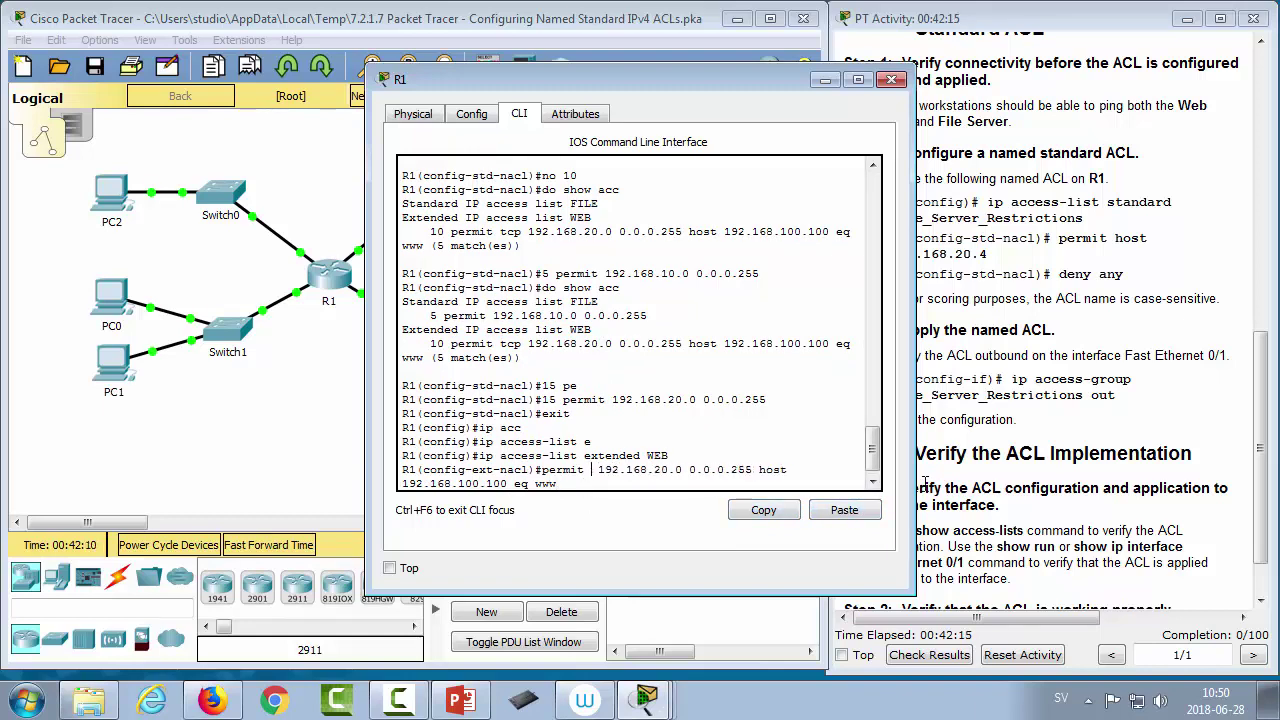
key(BackSpace)
key(BackSpace)
key(BackSpace)
text(ip)
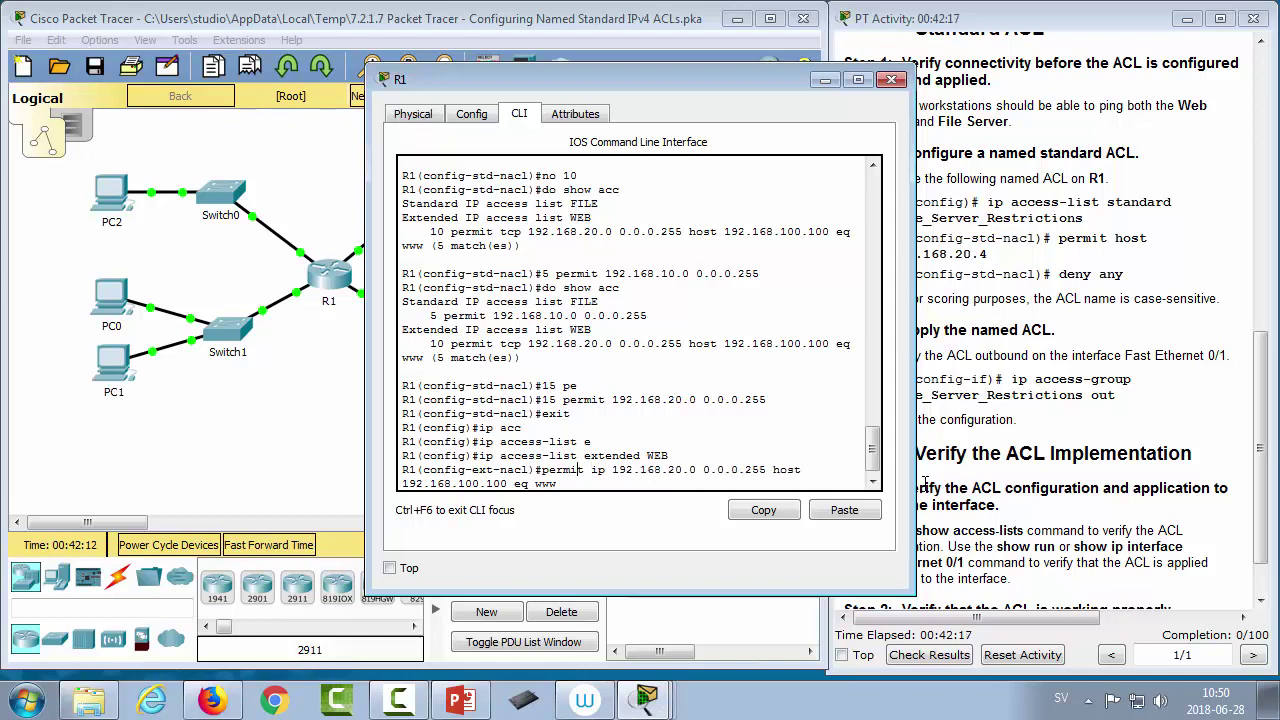
key(BackSpace)
key(BackSpace)
key(BackSpace)
key(BackSpace)
key(BackSpace)
key(BackSpace)
text(deny)
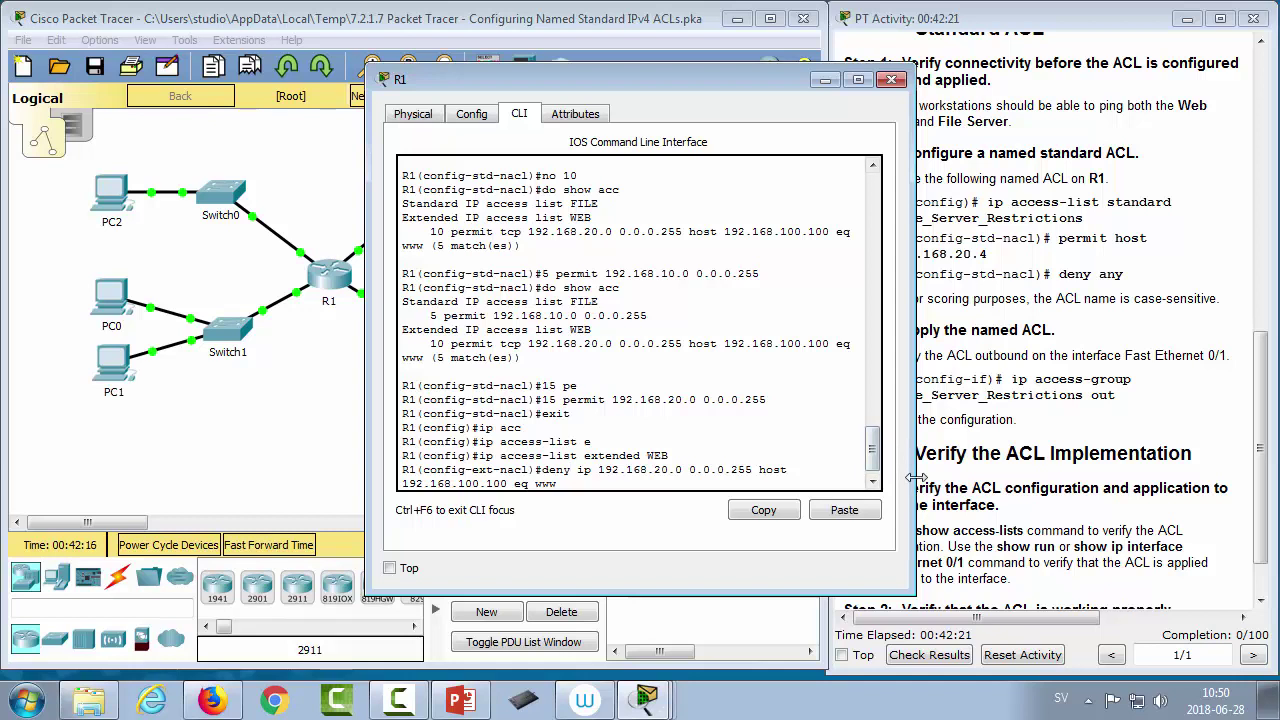
Step: Enter 'deny ip 192.168.20.0 0.0.0.255 host 192.168.100.100' in WEB and verify with do show acc
key(ctrl+u)
key(Up)
key(ctrl+u)
text(exit)
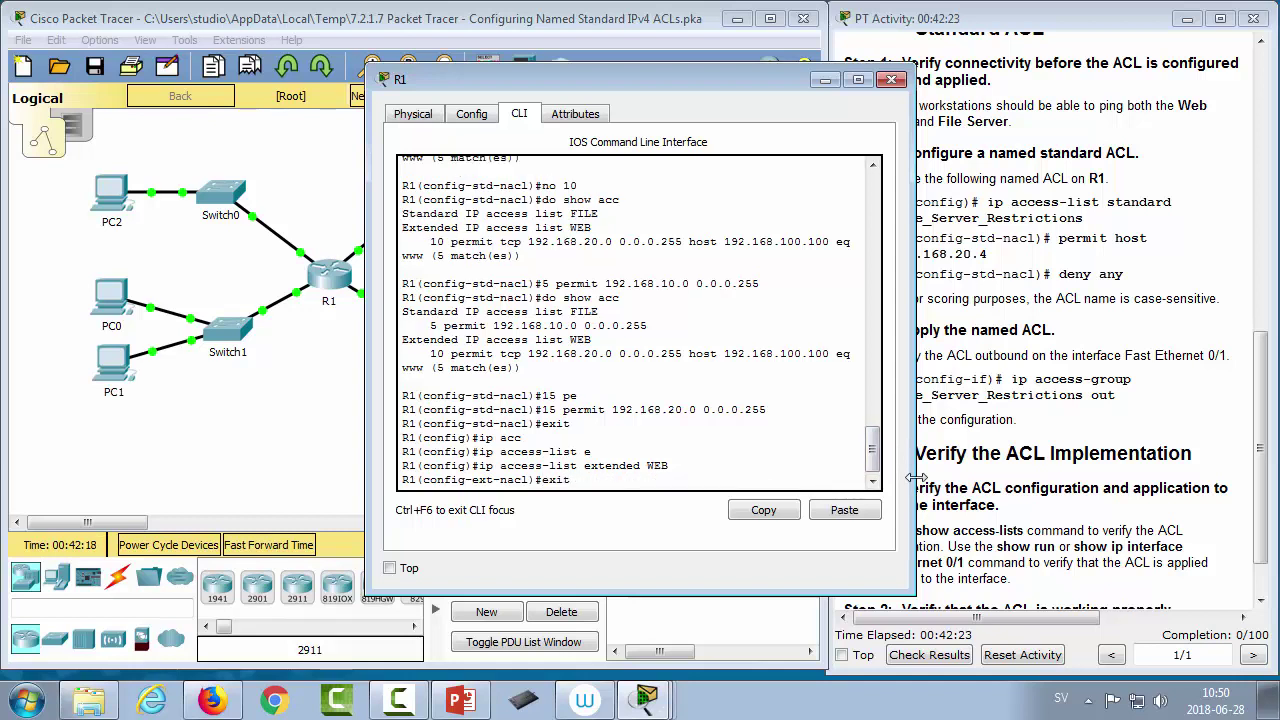
key(BackSpace)
key(BackSpace)
click(846, 511)
key(BackSpace)
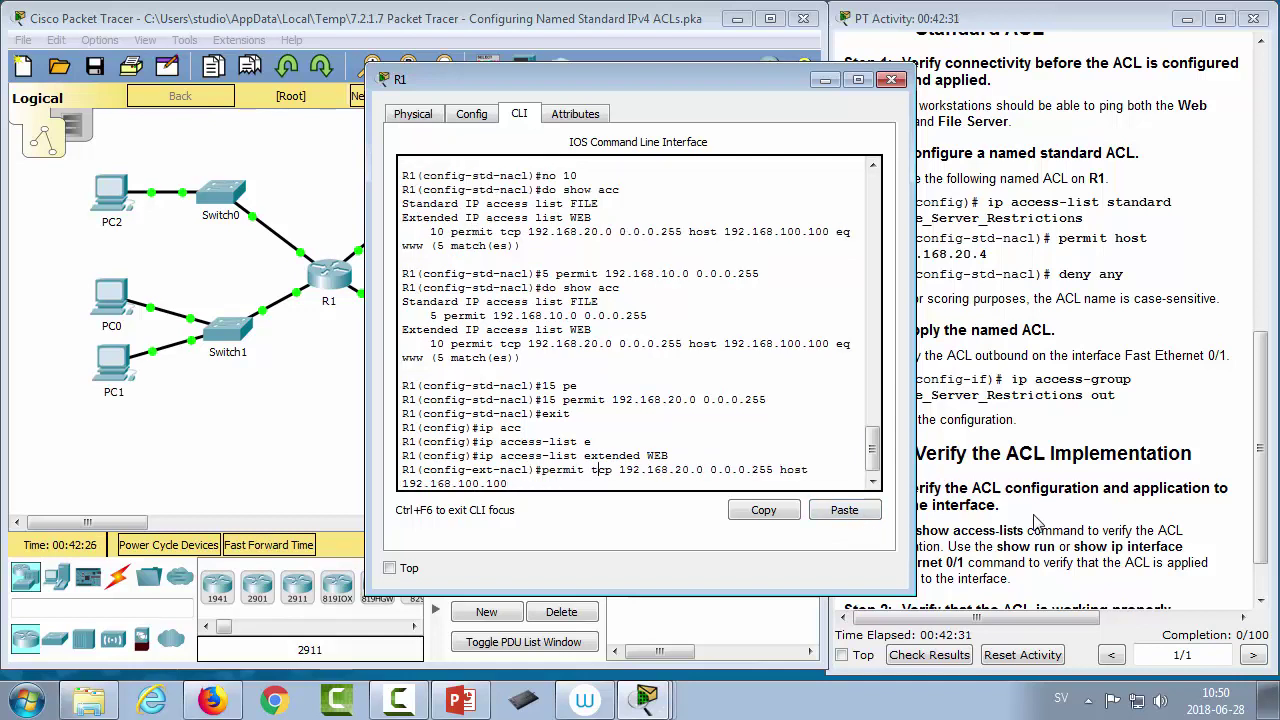
key(BackSpace)
key(BackSpace)
key(BackSpace)
key(BackSpace)
key(BackSpace)
key(BackSpace)
key(BackSpace)
key(BackSpace)
key(BackSpace)
key(BackSpace)
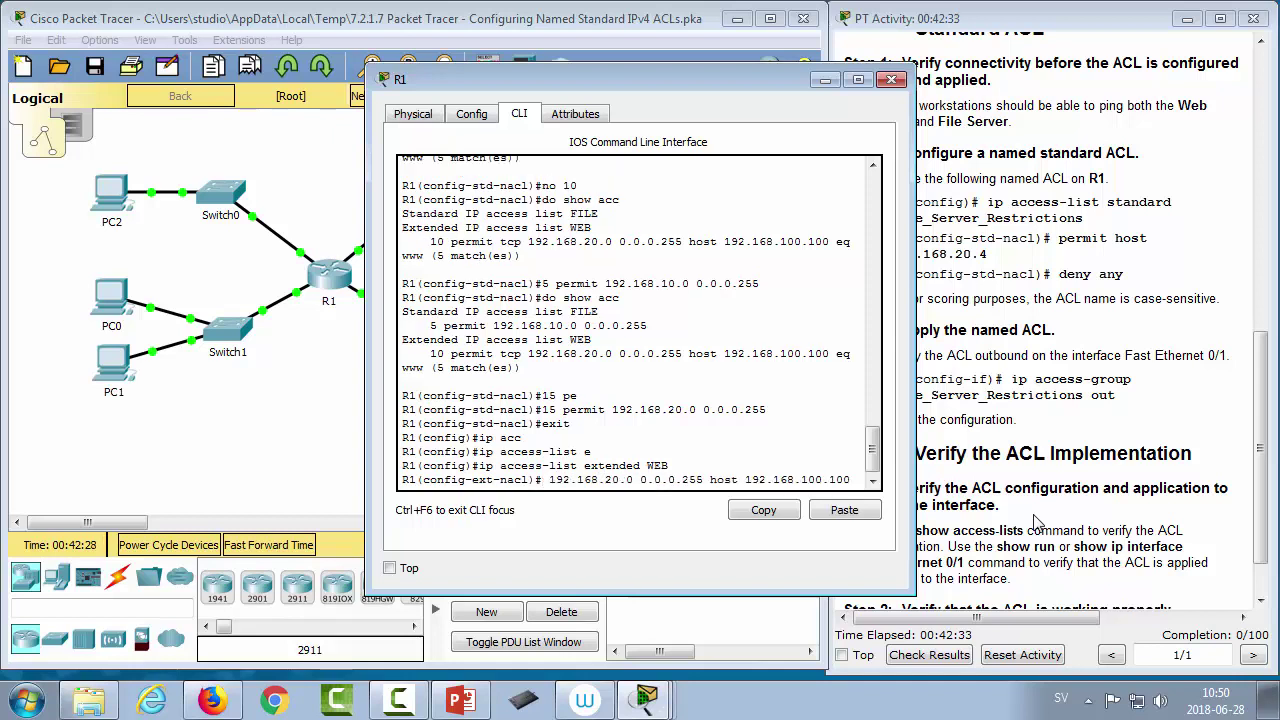
text(deny ip)
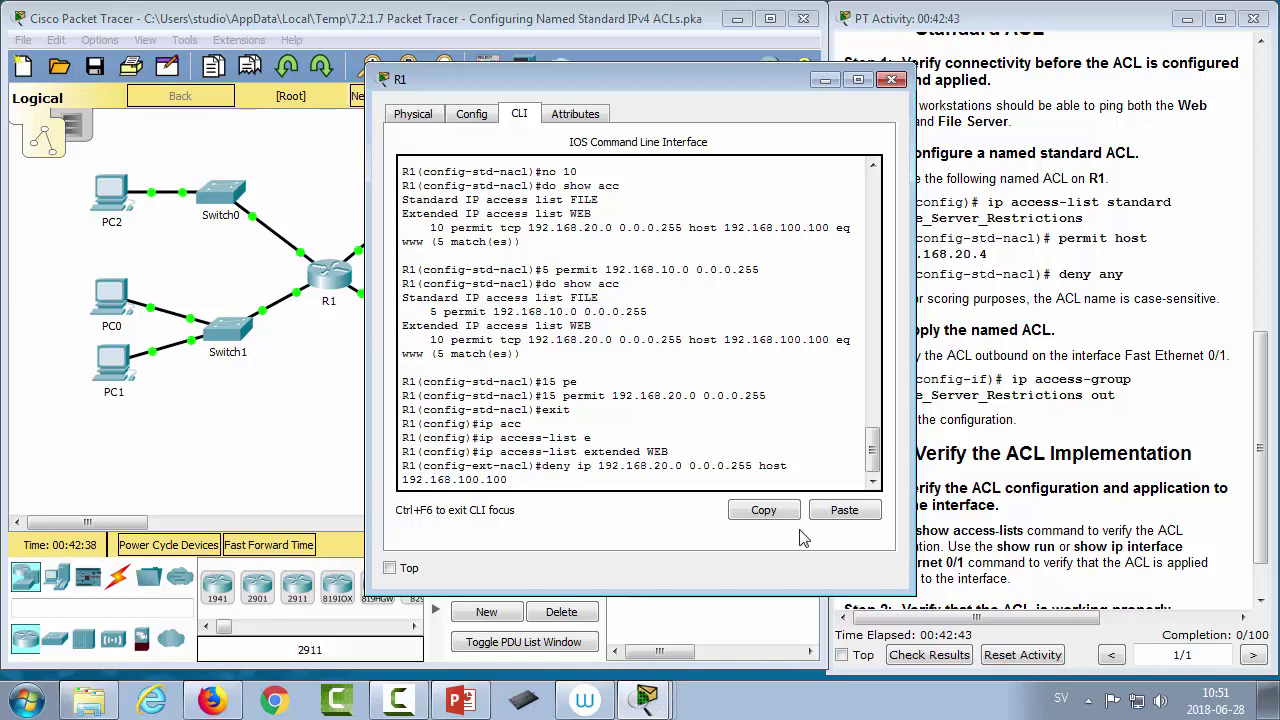
key(Return)
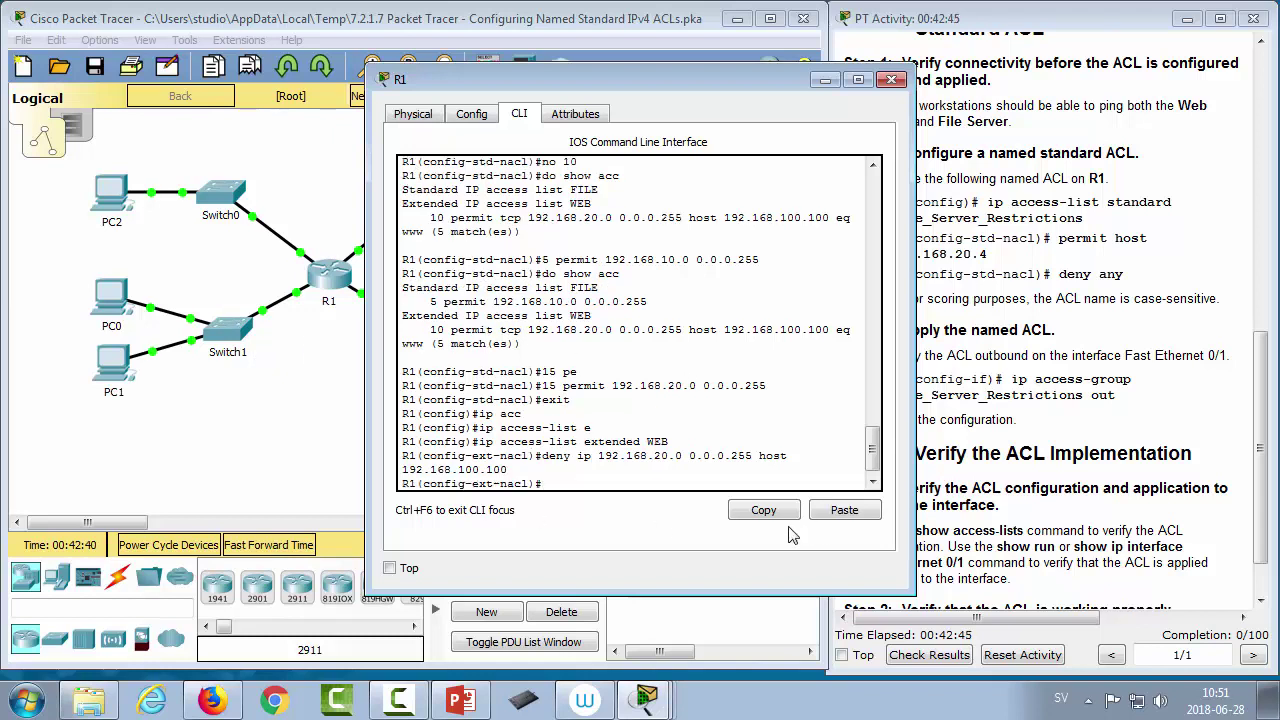
text(do show acc)
key(Return)
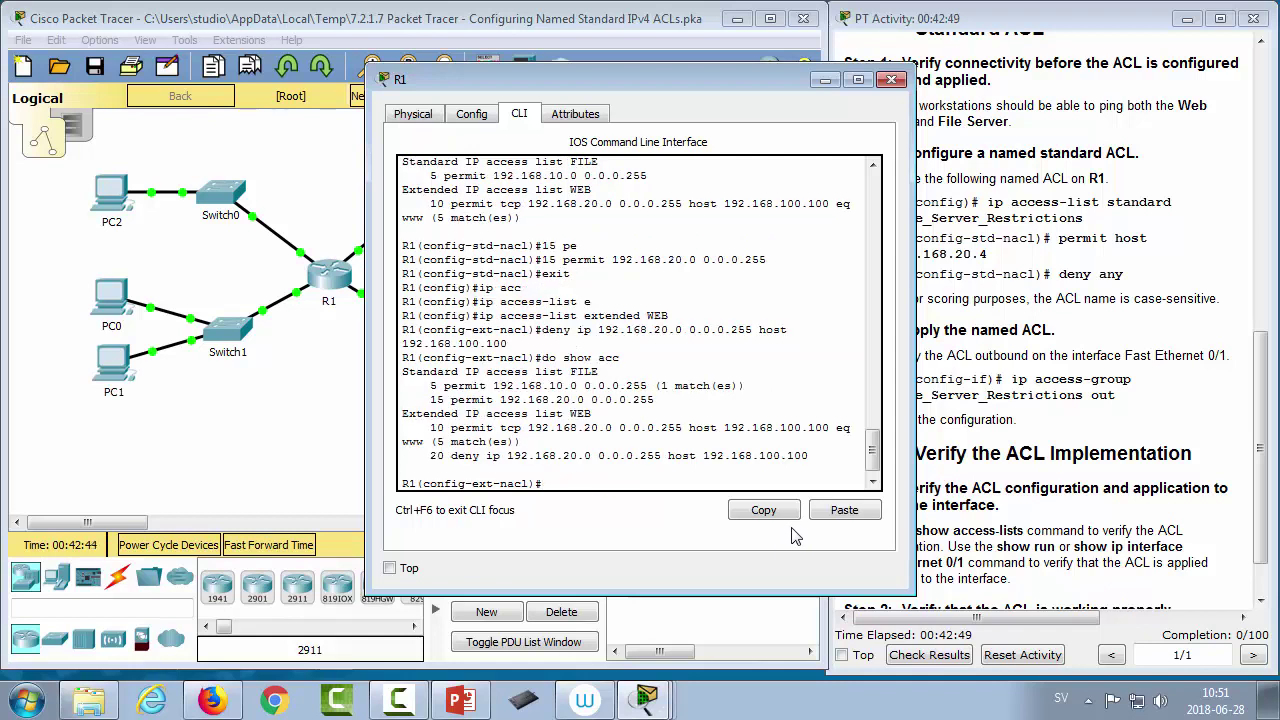
drag(413, 415, 815, 457)
drag(616, 78, 874, 56)
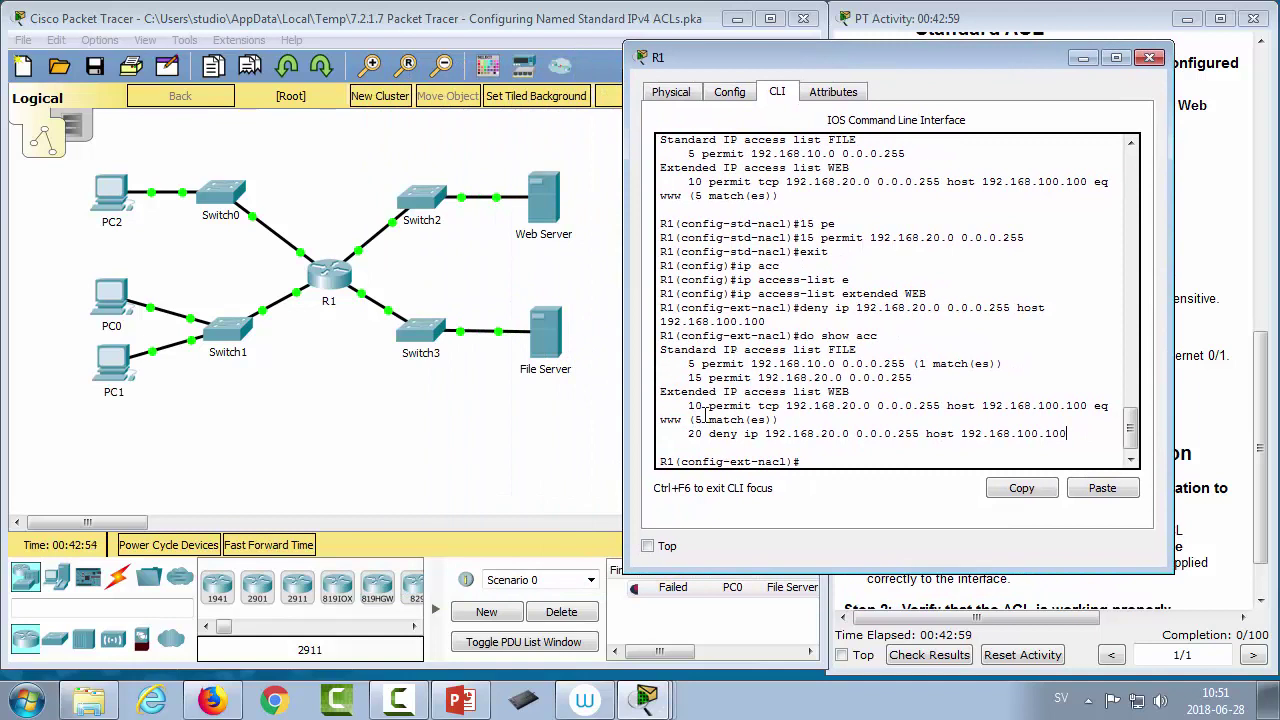
drag(710, 403, 1072, 418)
key(ctrl+c)
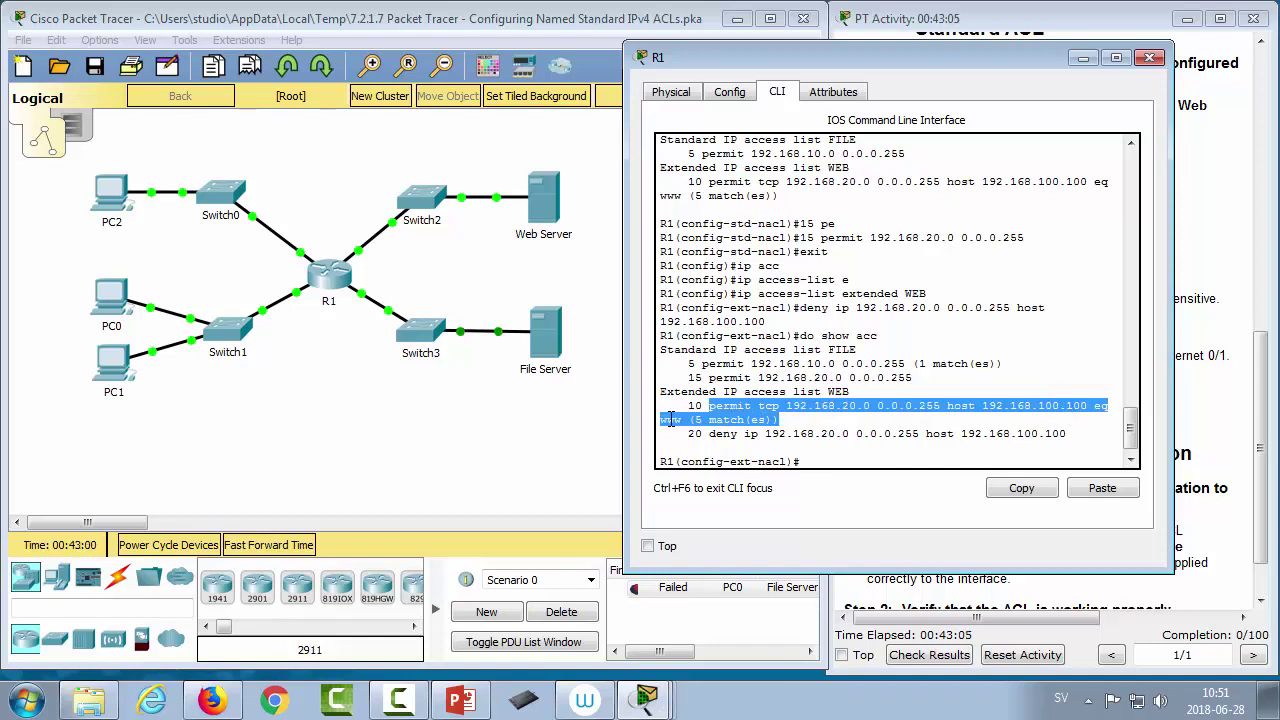
click(746, 436)
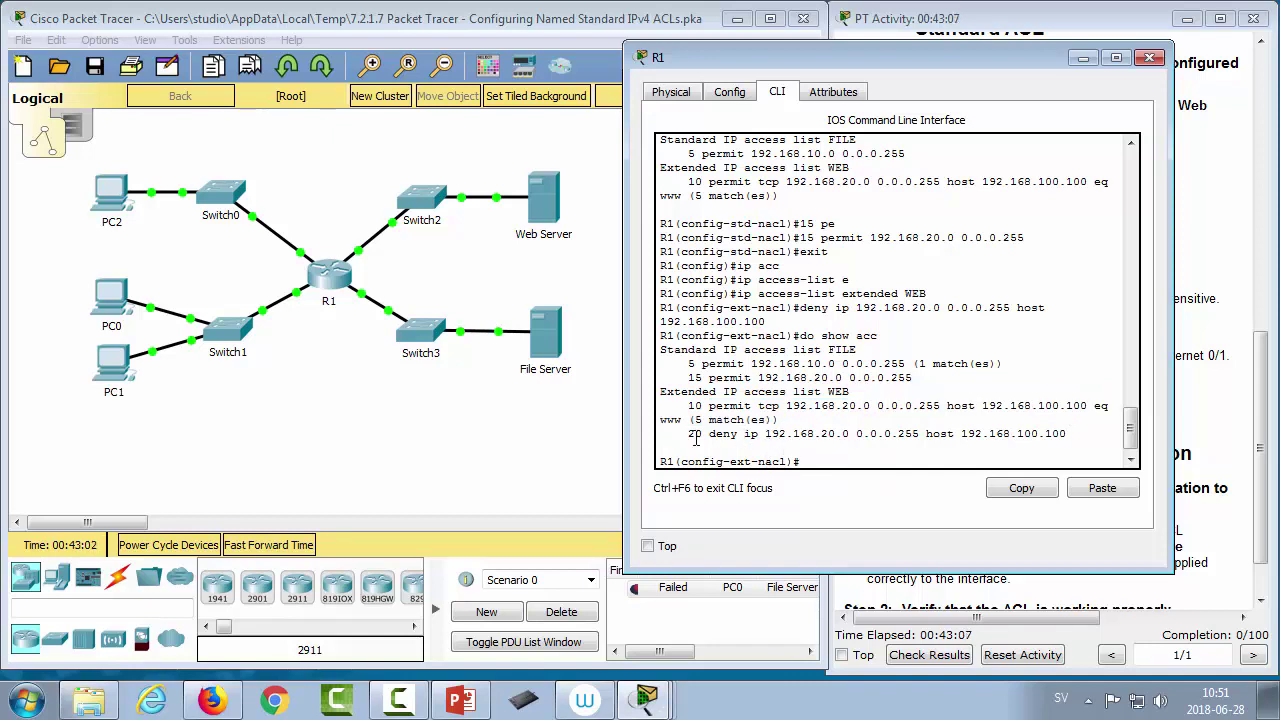
drag(690, 434, 1070, 436)
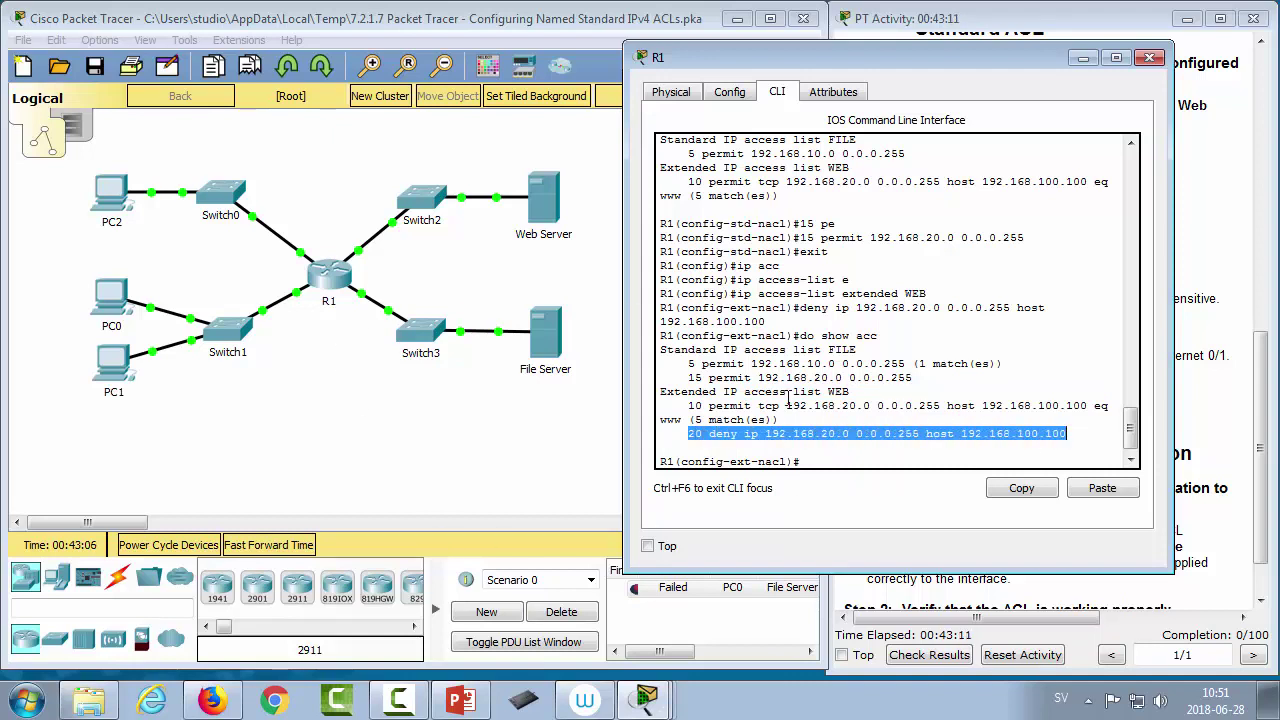
drag(897, 434, 855, 445)
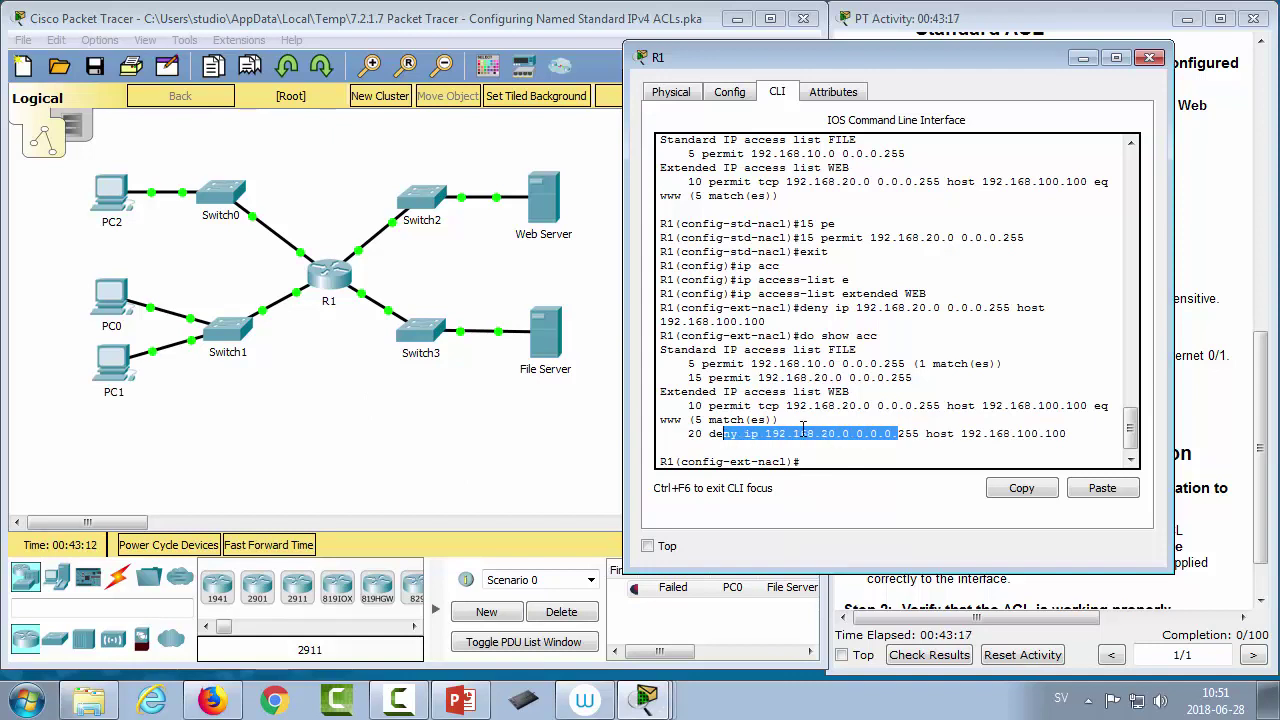
drag(778, 420, 606, 434)
Step: Send a simple test packet from PC0 to the Web Server
click(606, 434)
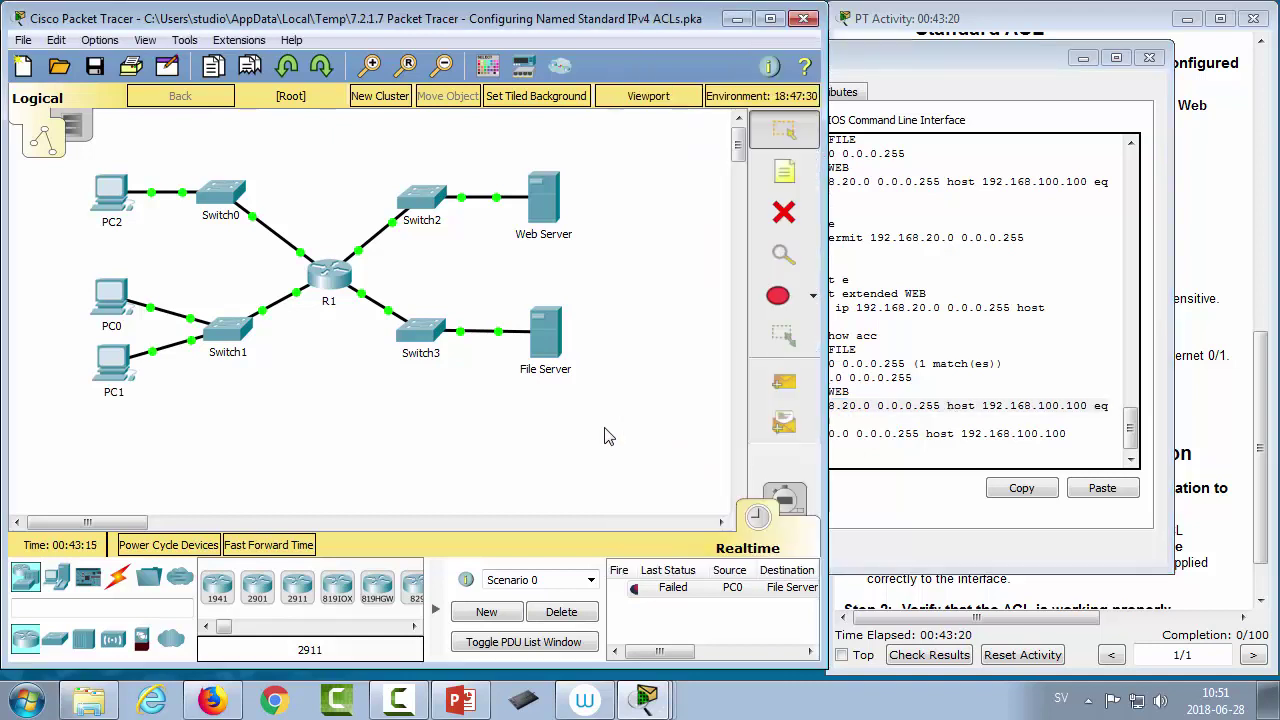
click(784, 383)
click(112, 298)
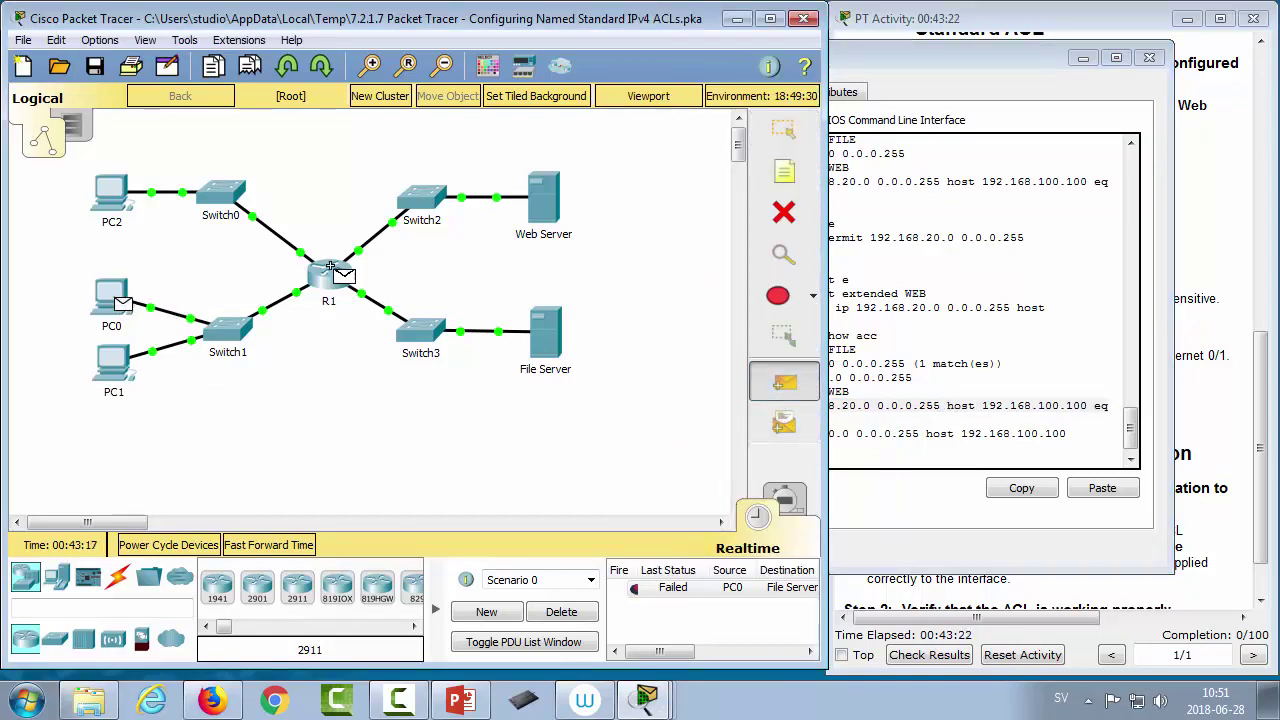
click(562, 205)
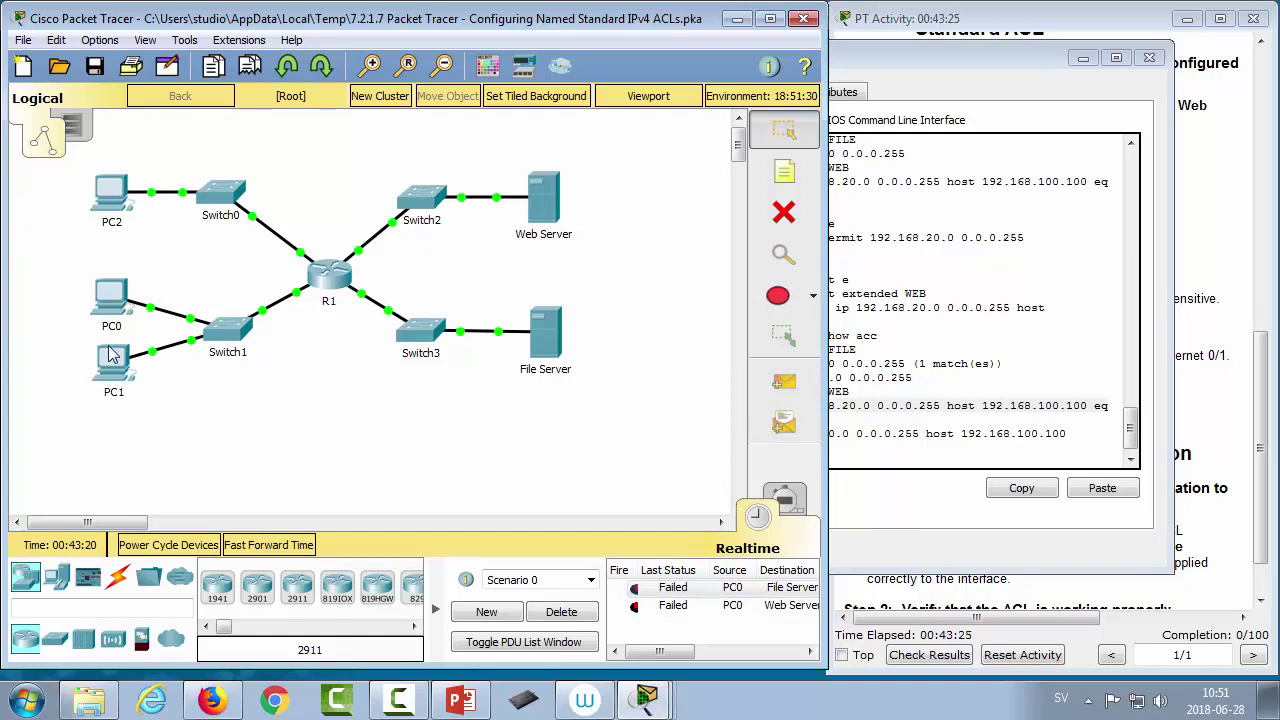
click(112, 354)
click(910, 198)
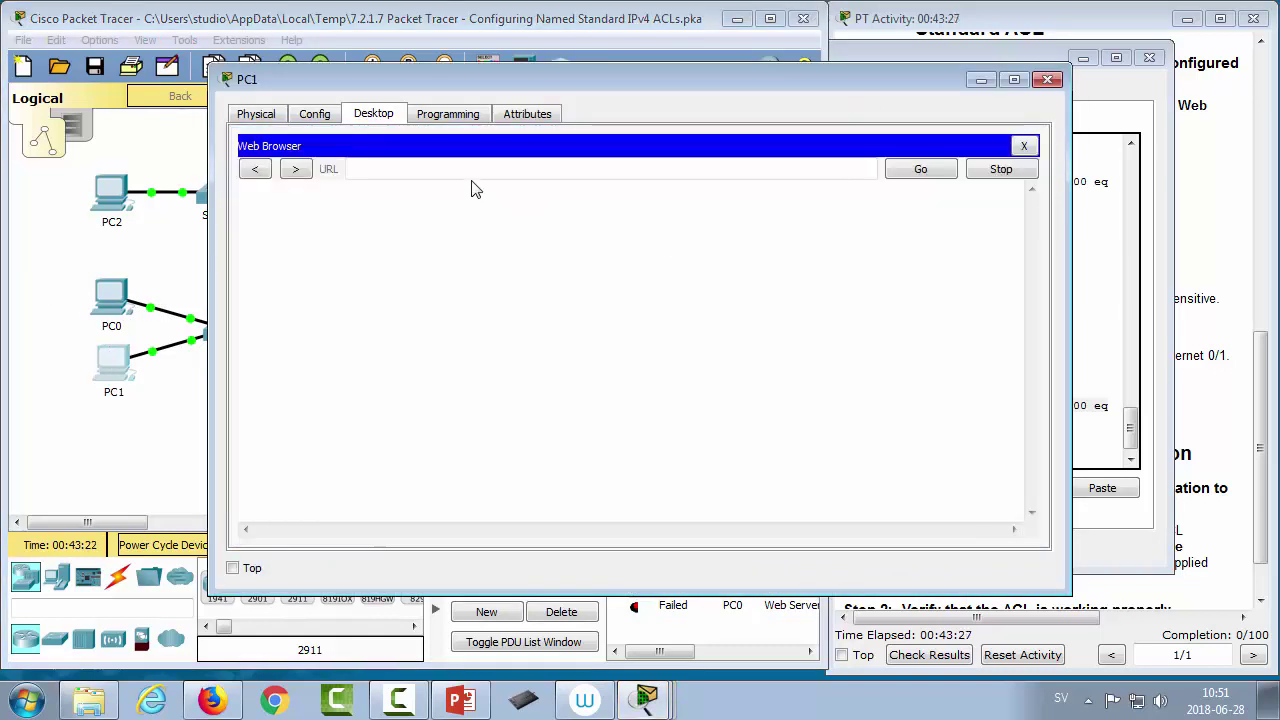
click(446, 169)
key(ctrl+v)
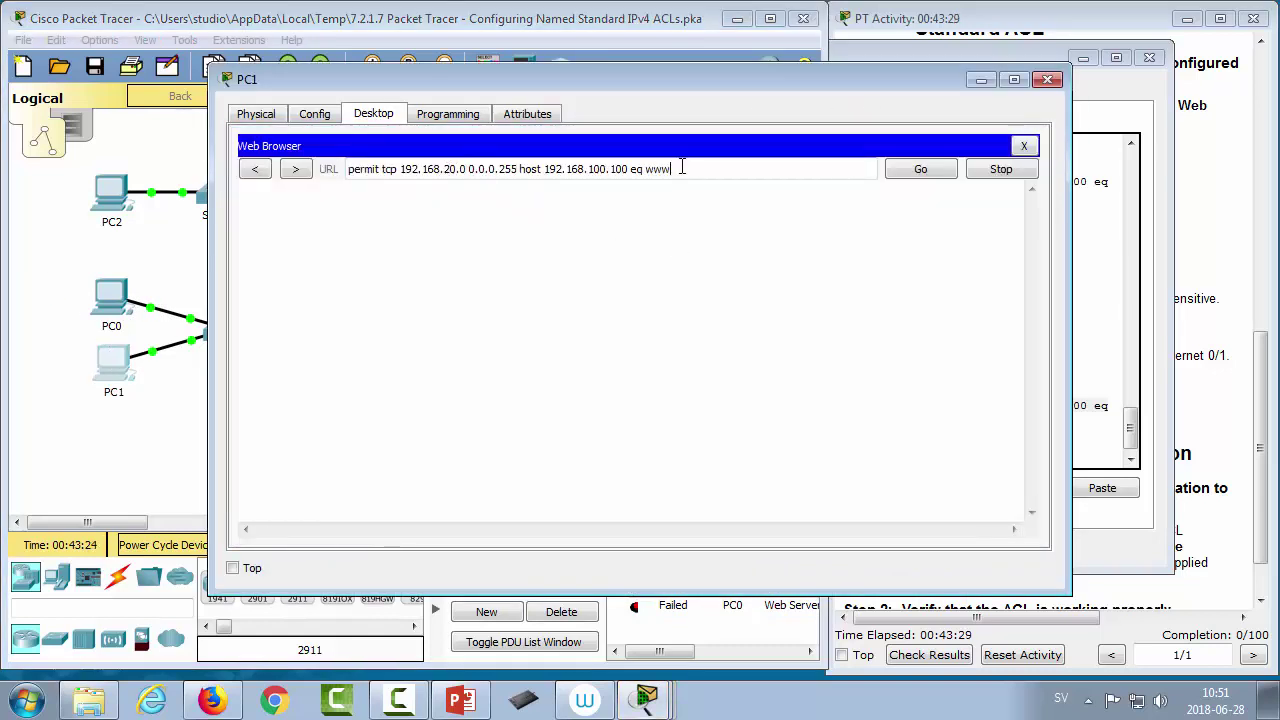
drag(691, 167, 630, 172)
key(BackSpace)
drag(546, 172, 237, 217)
key(BackSpace)
key(Return)
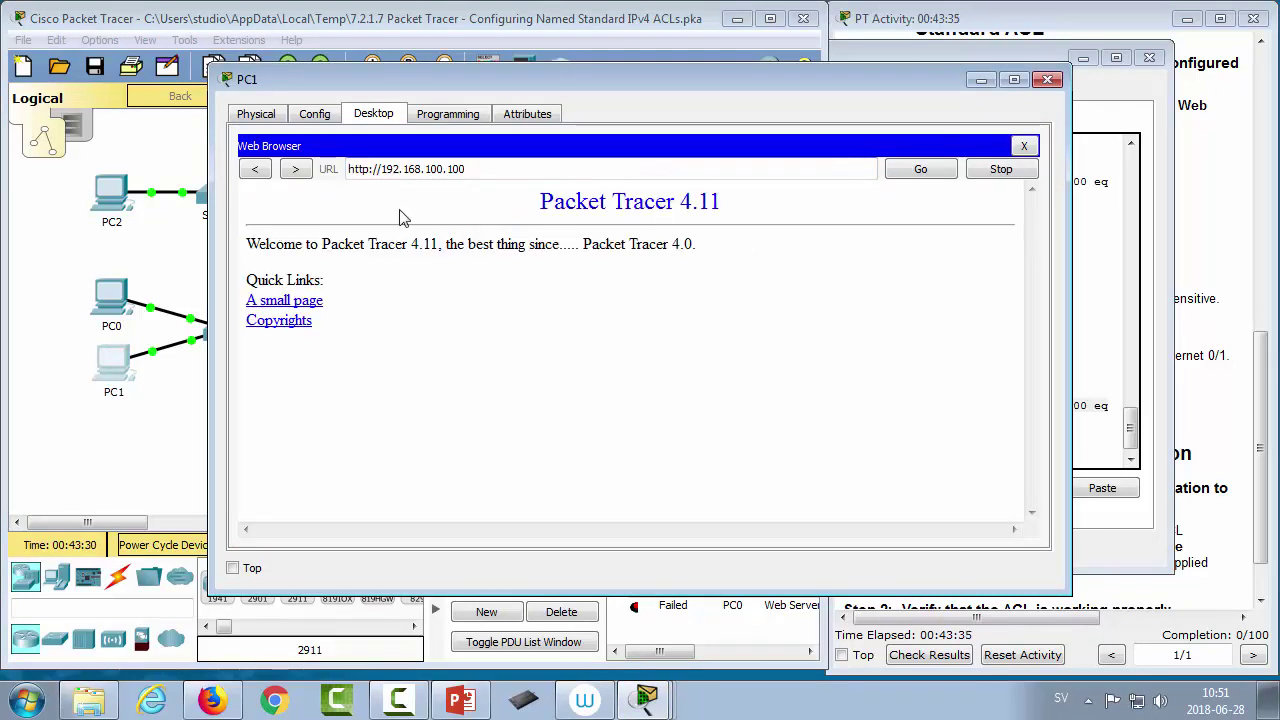
Step: Rerun do show acc on R1 to see WEB's 10 www and 1 deny matches
click(1050, 82)
click(1021, 405)
key(Up)
key(Return)
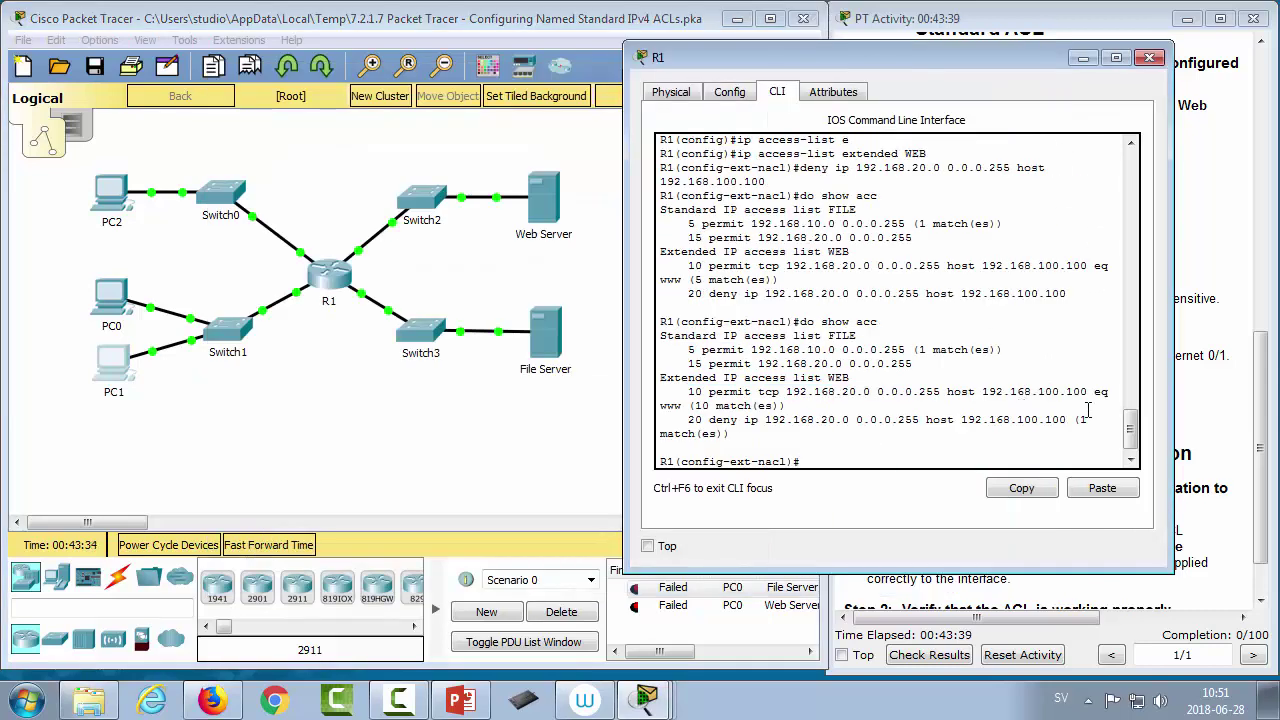
drag(738, 405, 780, 405)
drag(688, 433, 738, 433)
click(774, 437)
click(253, 398)
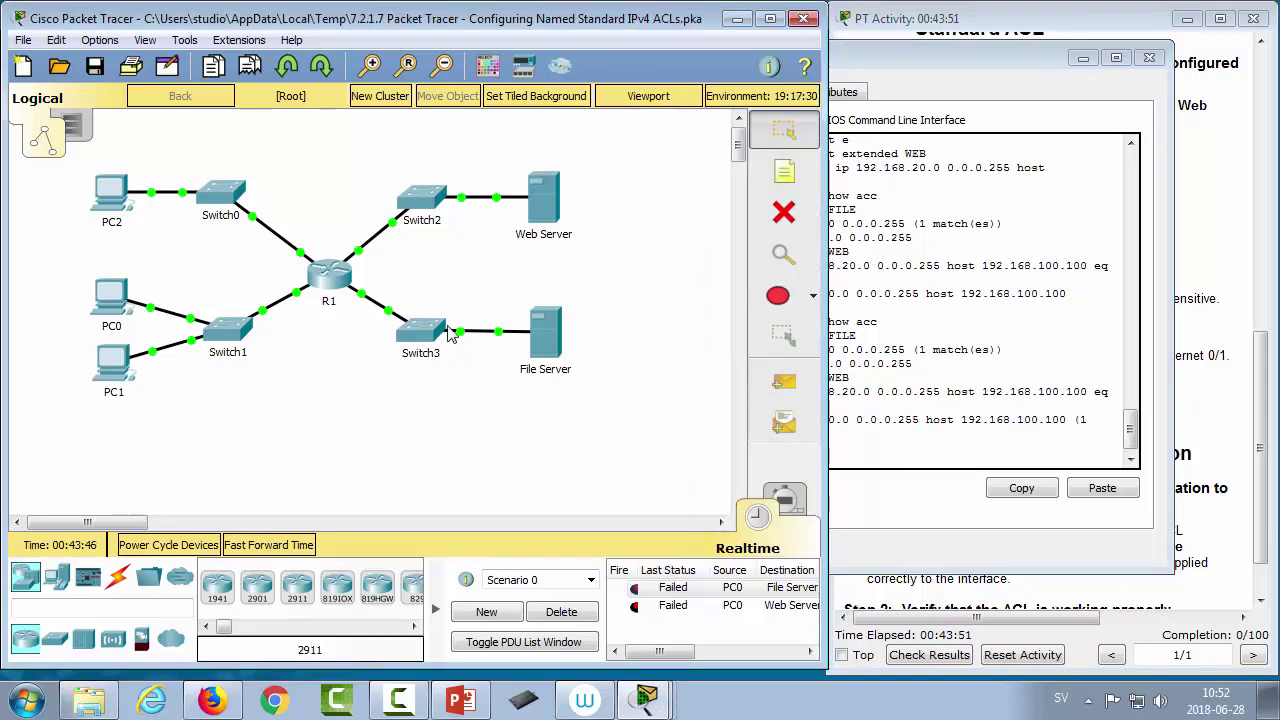
mouse_move(545, 335)
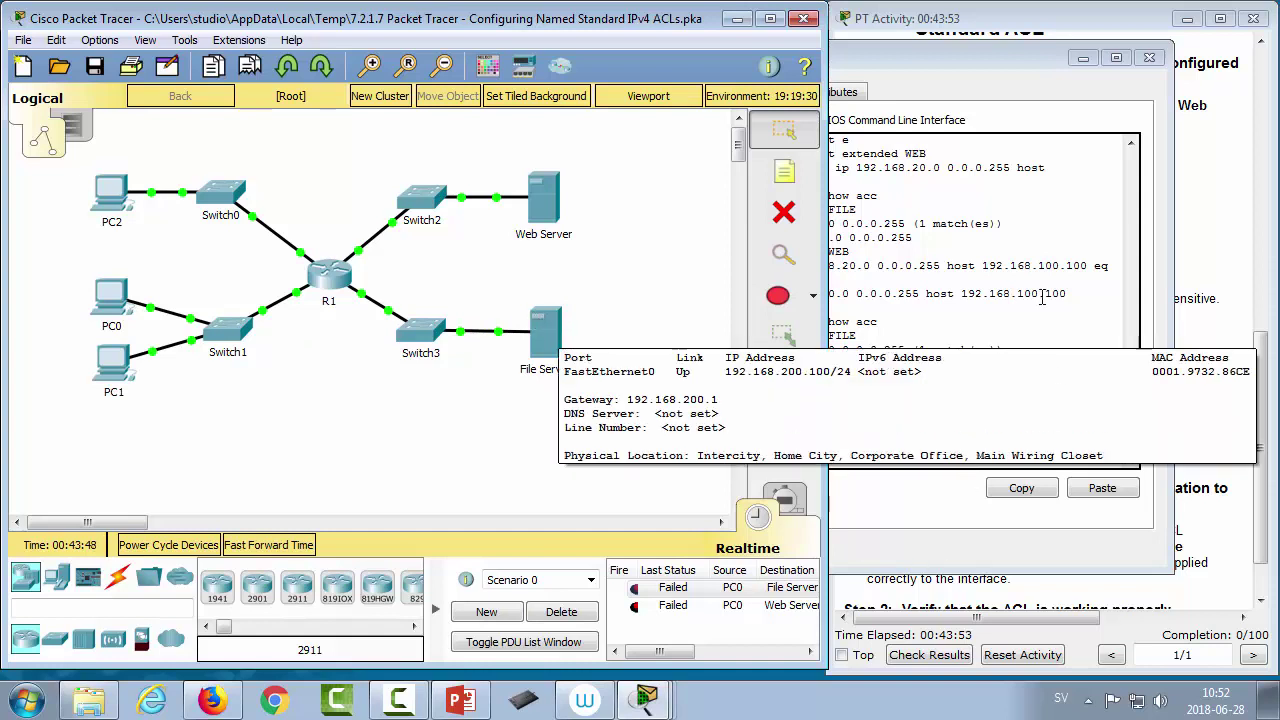
click(966, 422)
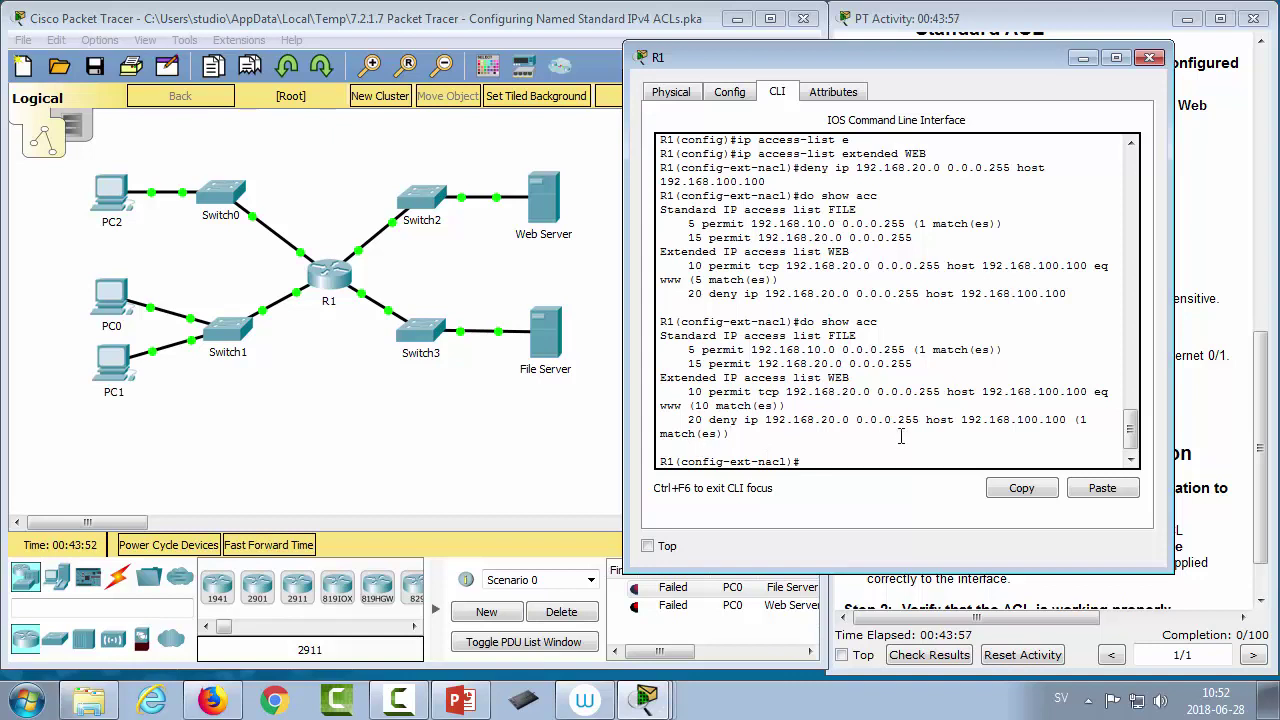
click(762, 435)
Step: Add 'permit ip any any' as the final WEB entry
click(859, 465)
text(permit ip )
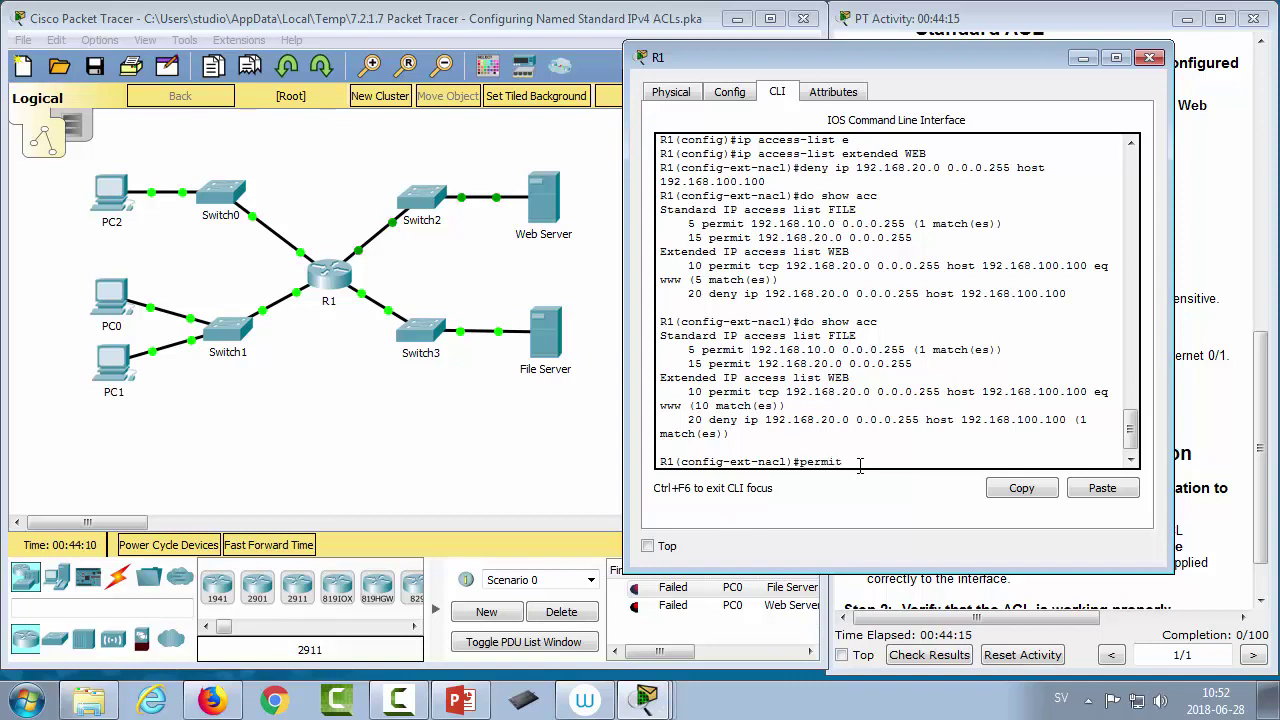
text(any any)
key(Return)
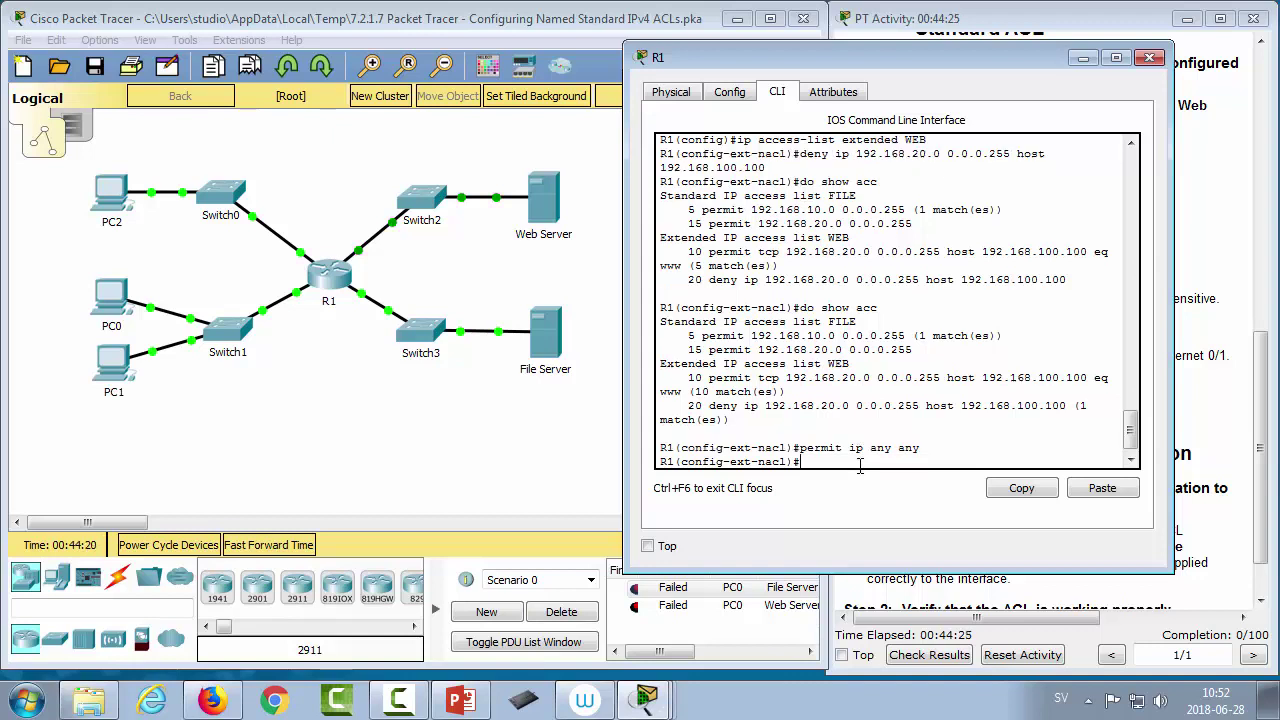
Step: Send a test packet from PC0 to the File Server
click(518, 460)
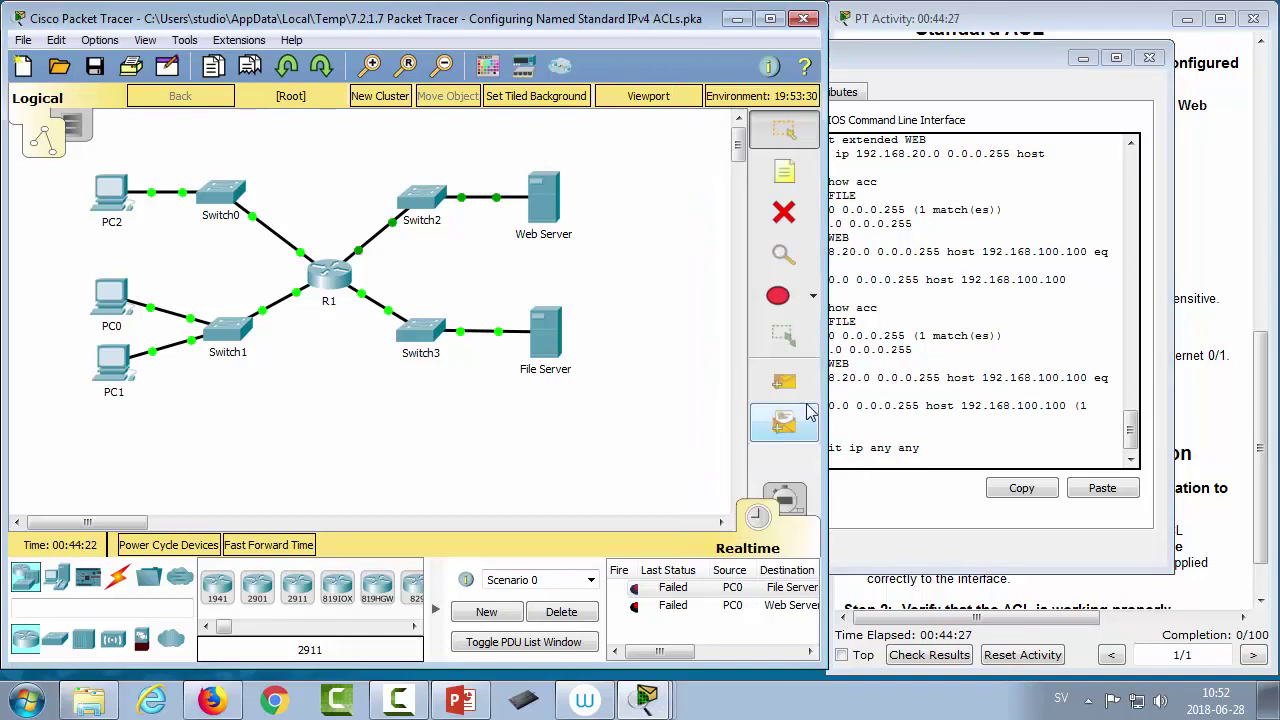
click(125, 303)
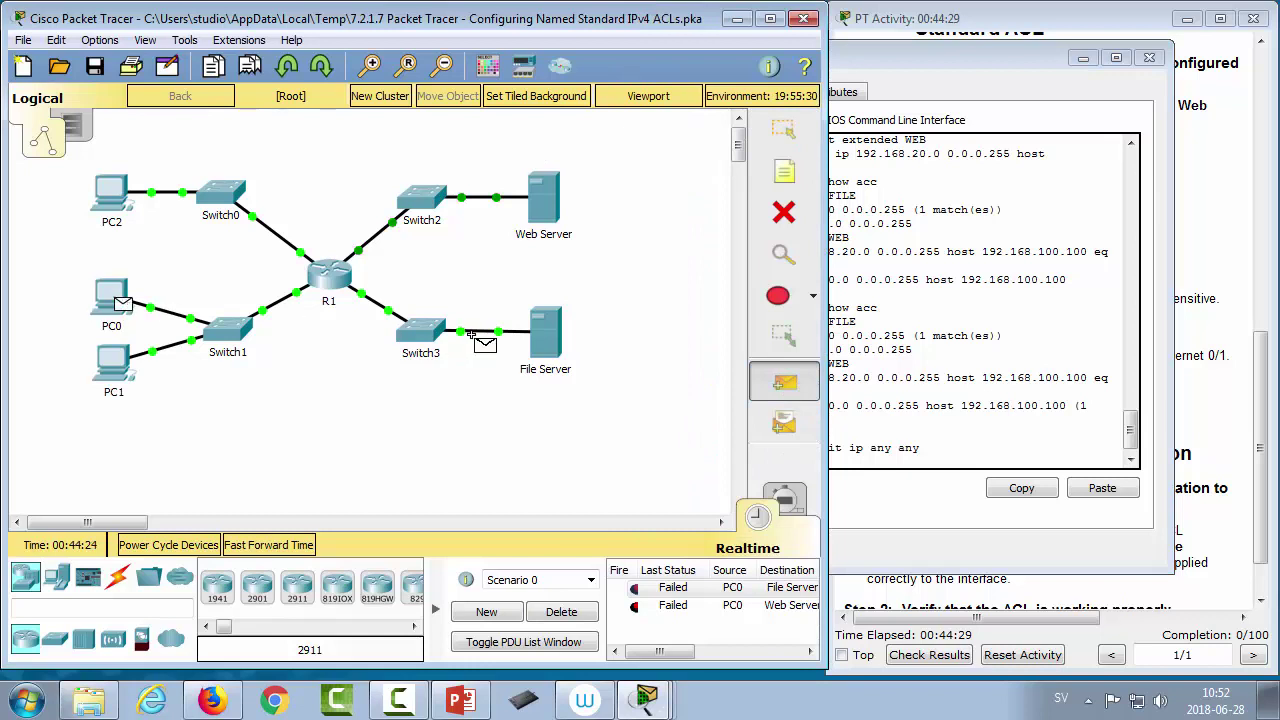
click(555, 333)
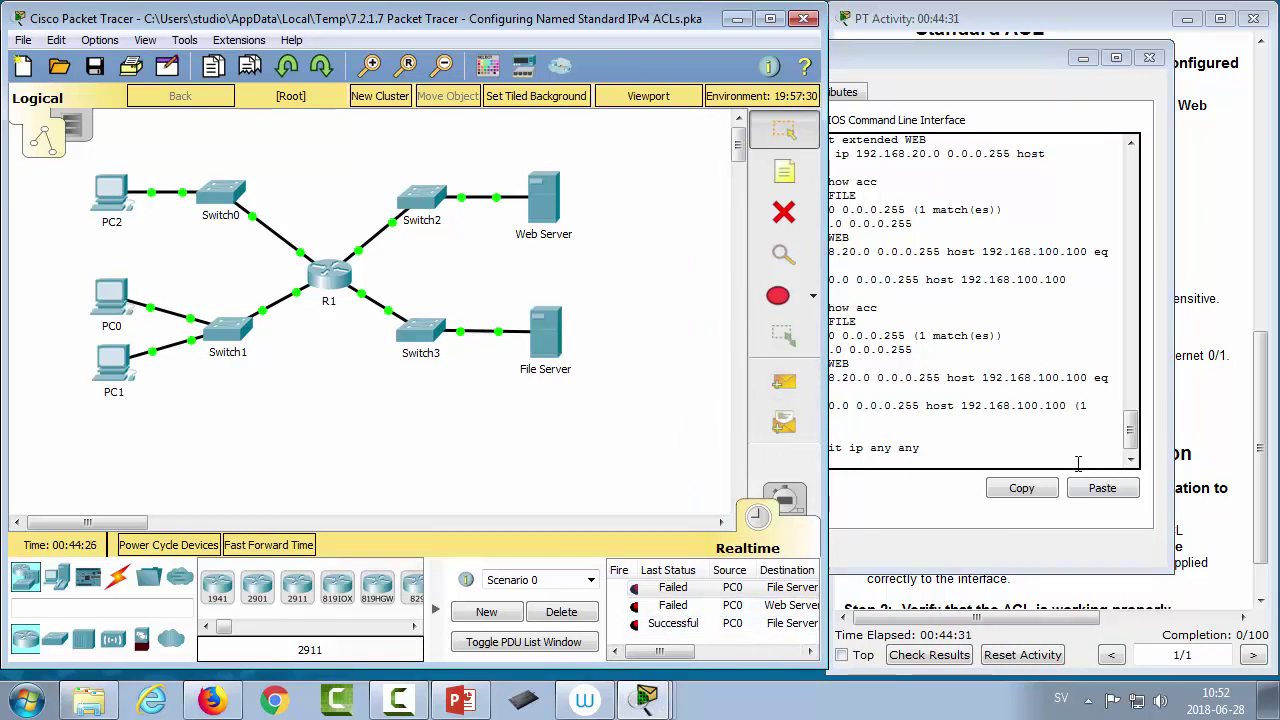
Step: Show the access lists to confirm entry 30's match, then advance to the Troubleshooting slide
click(1052, 452)
key(Up)
key(Up)
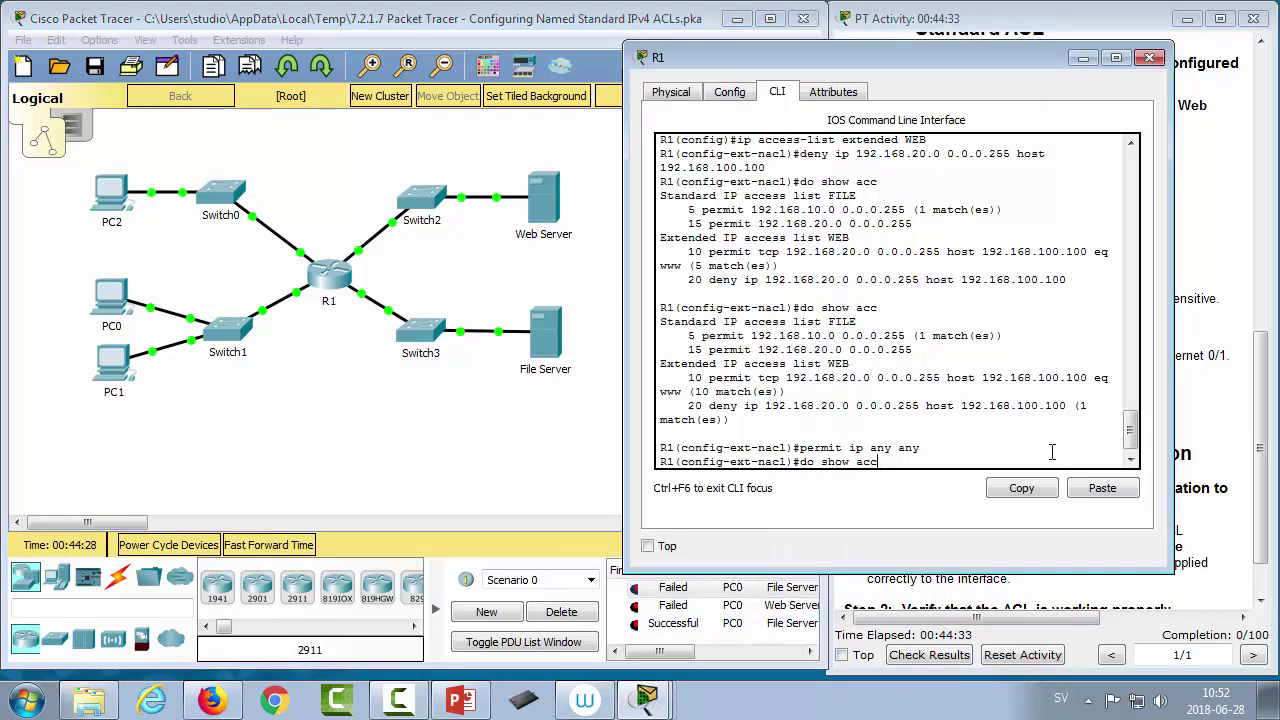
key(Return)
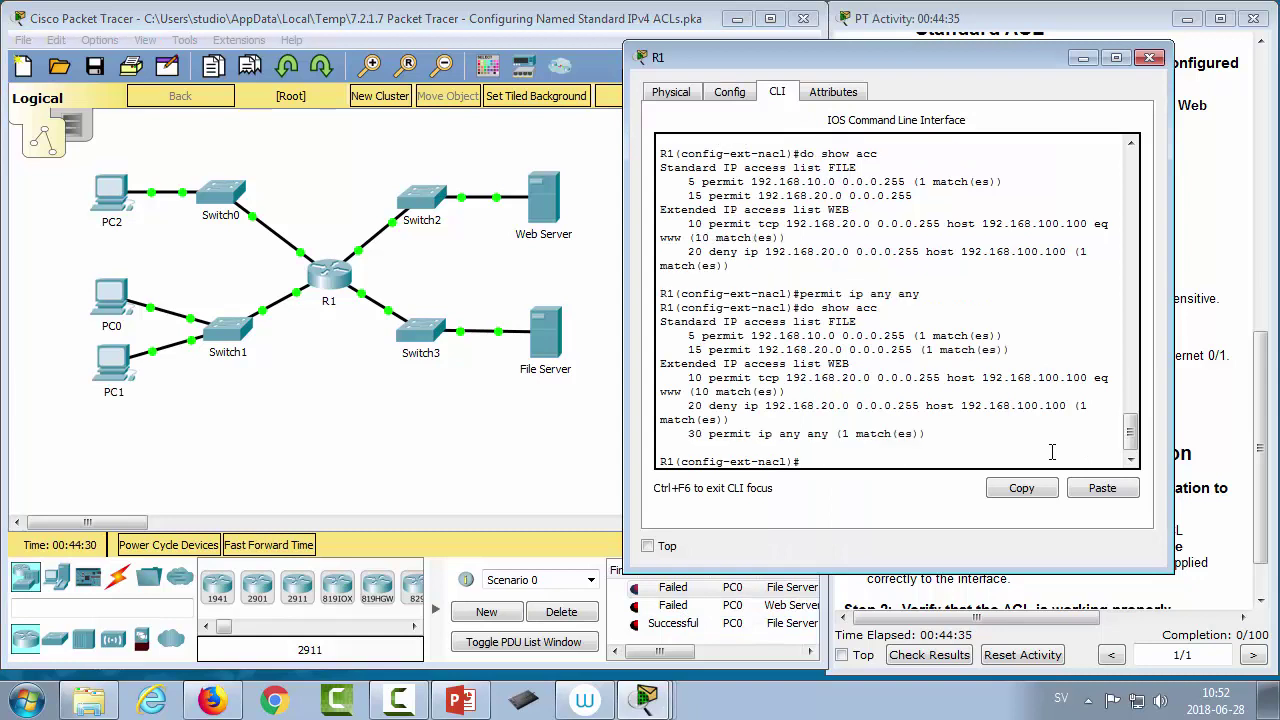
drag(928, 434, 688, 434)
click(951, 448)
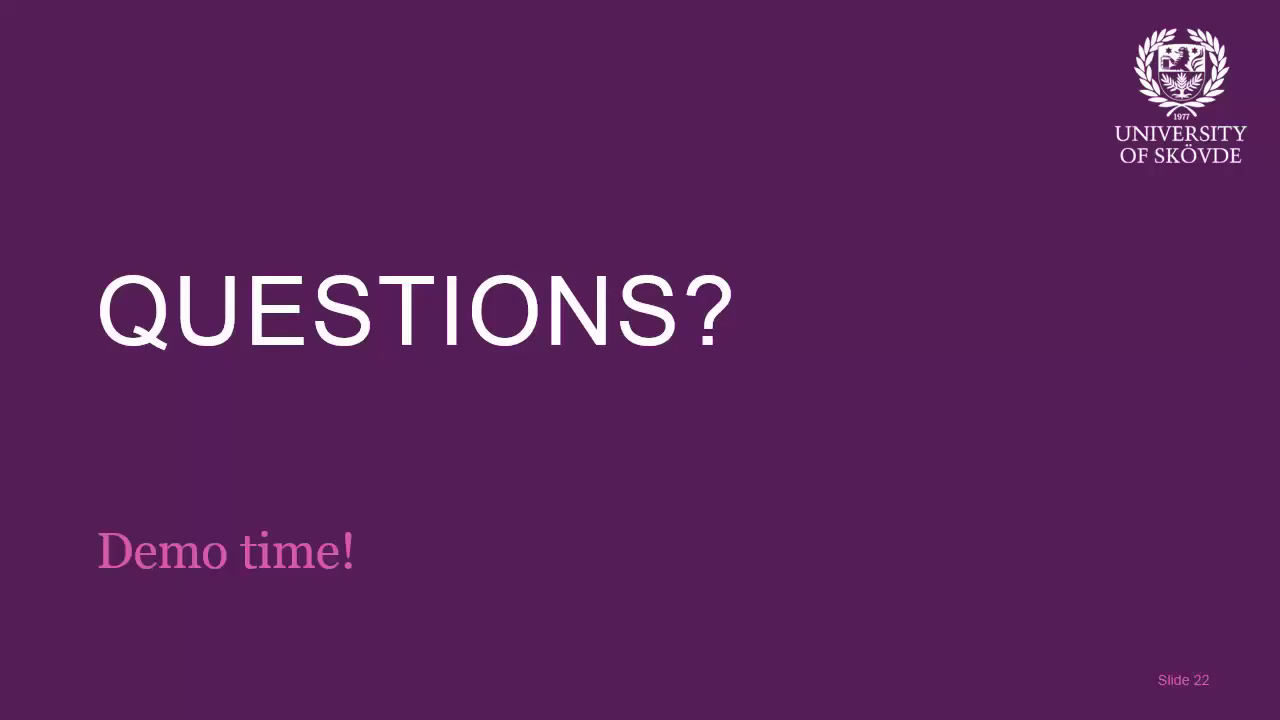
key(Right)
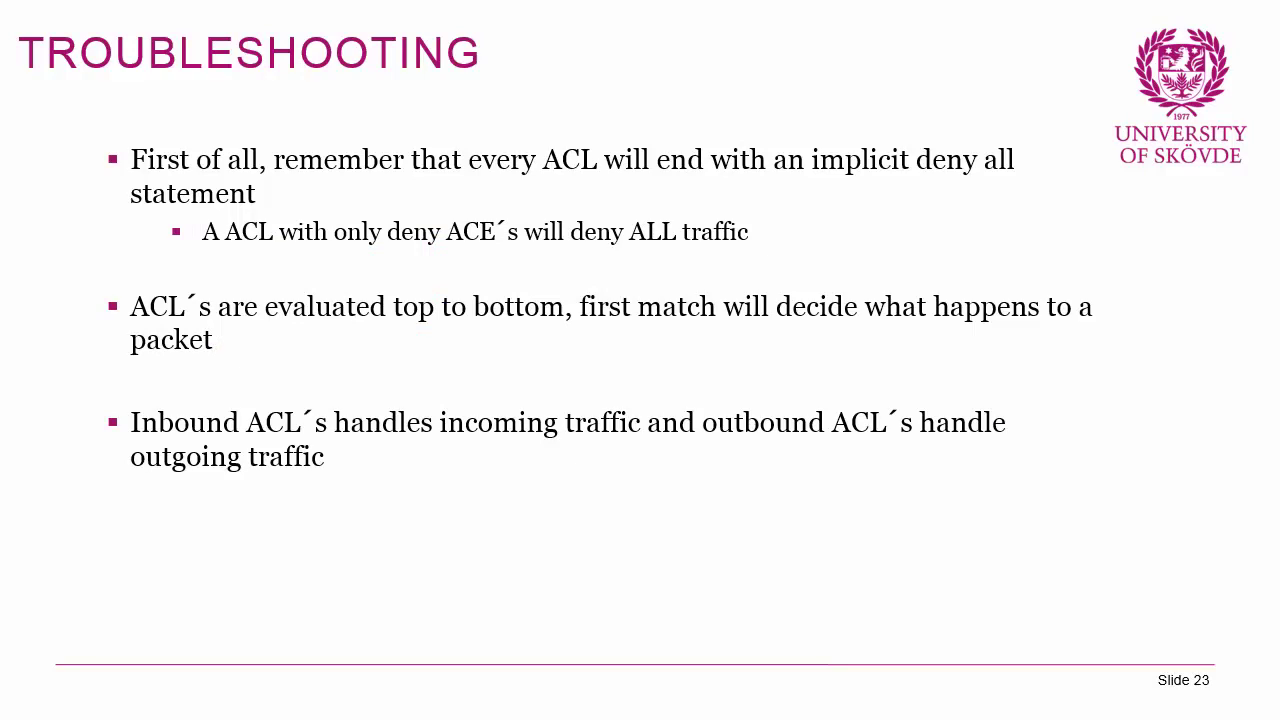